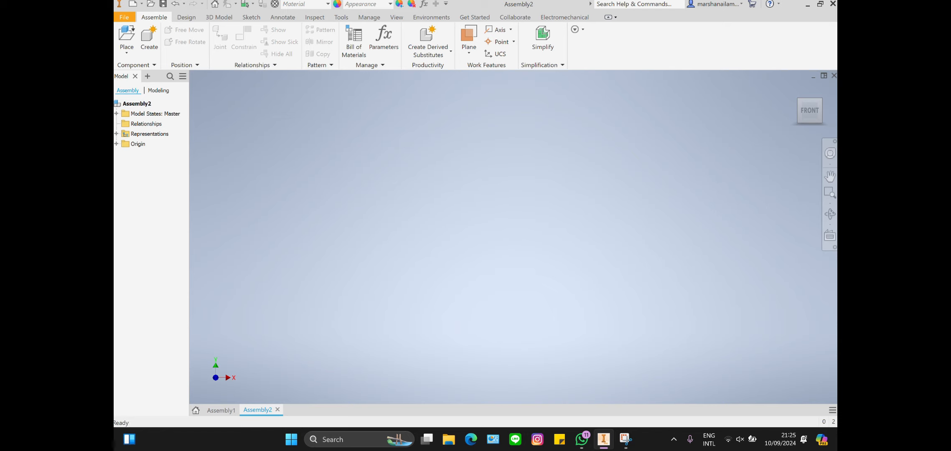
Step: Place one instance of the Gamtek unit 2 hex nut from the Gambar Teknik 1 folder in the empty assembly
left_click(122, 40)
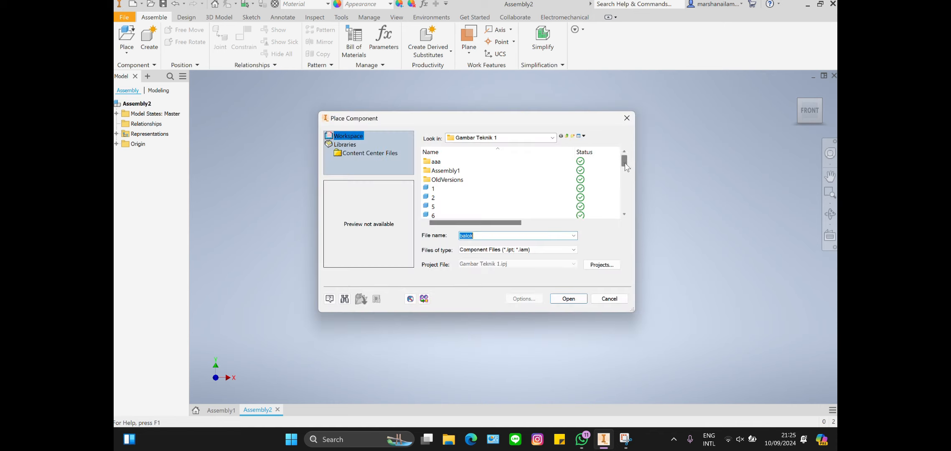
left_click_drag(625, 162, 626, 188)
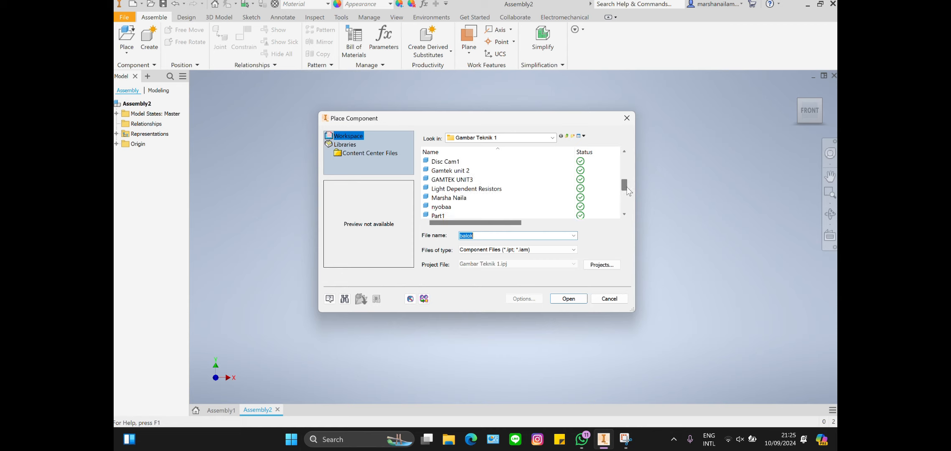
left_click(594, 170)
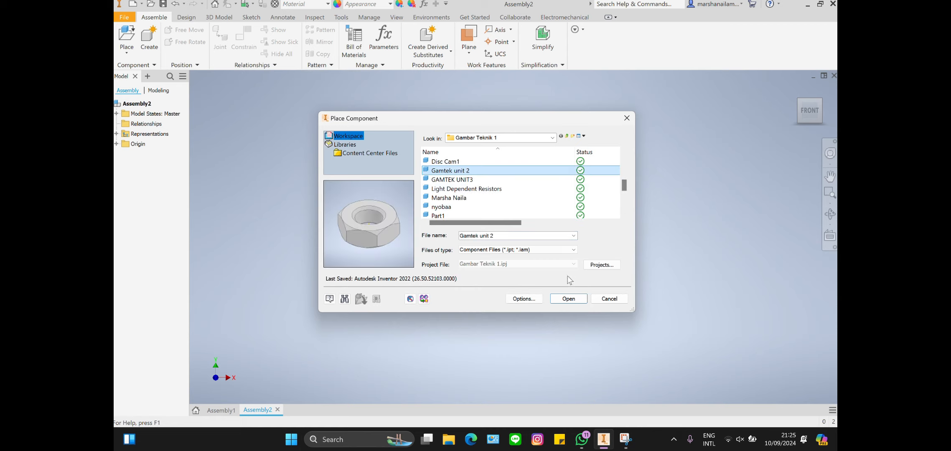
left_click(569, 299)
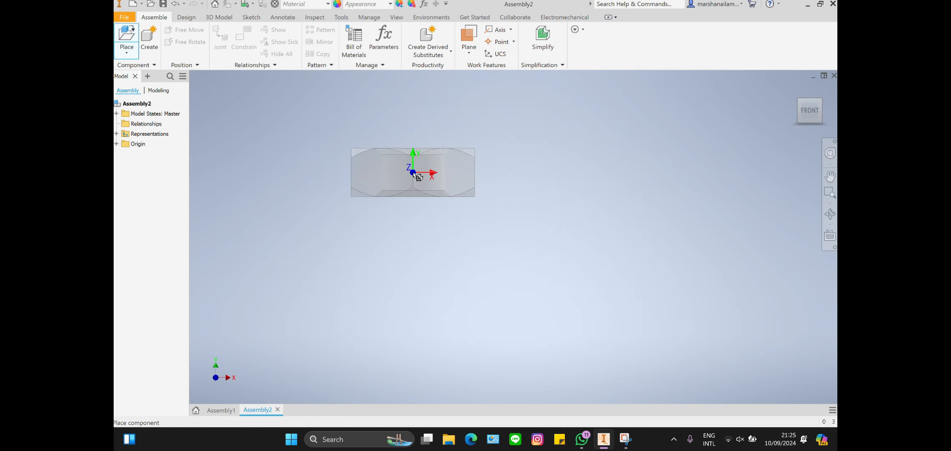
left_click(402, 166)
key("Escape")
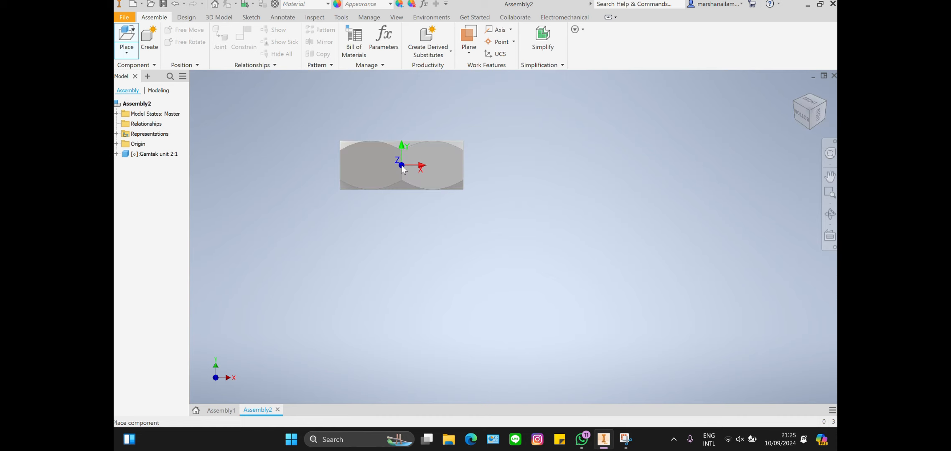
Step: Place one instance of the GAMTEK UNIT3 part, a cylinder with a square shaft, beside the hex nut
left_click(137, 52)
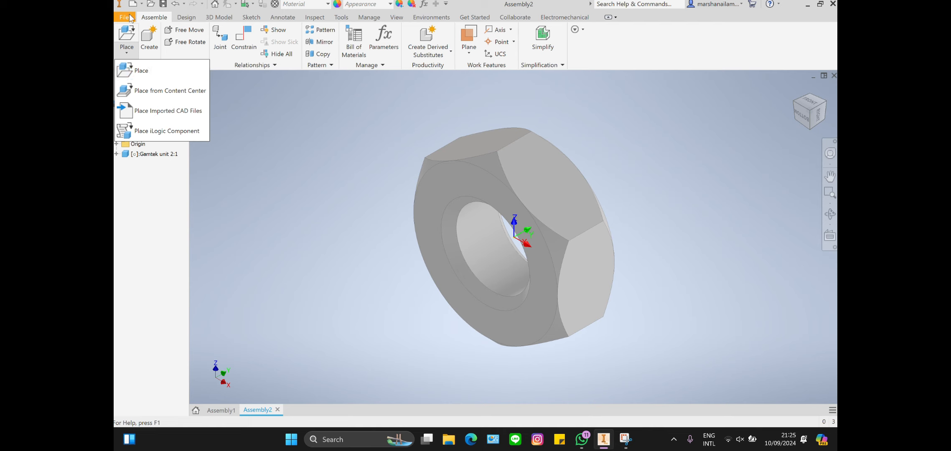
left_click(126, 35)
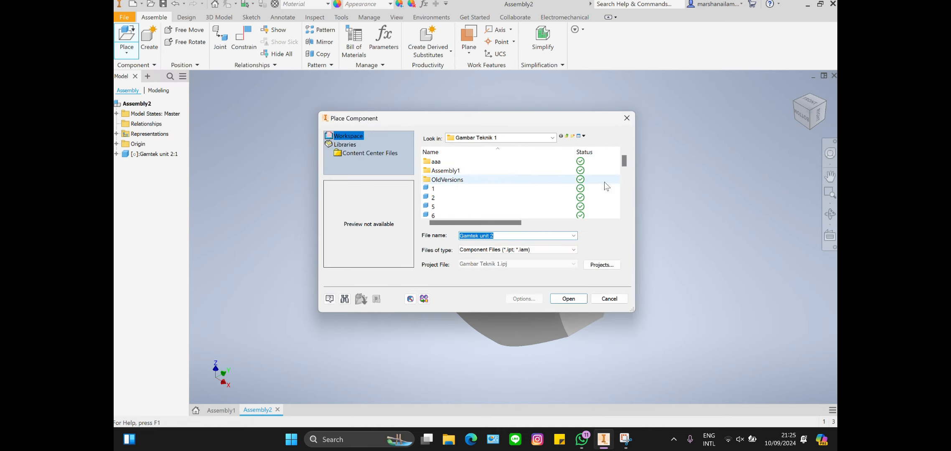
left_click_drag(627, 165, 630, 186)
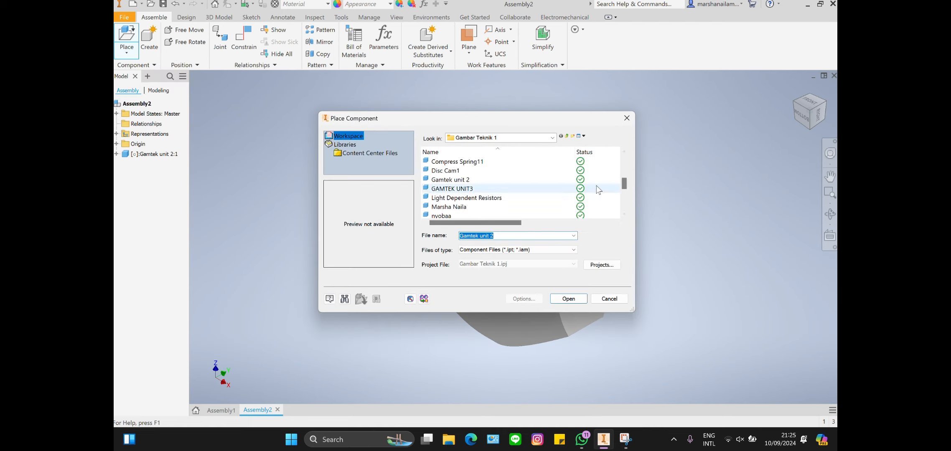
left_click(512, 187)
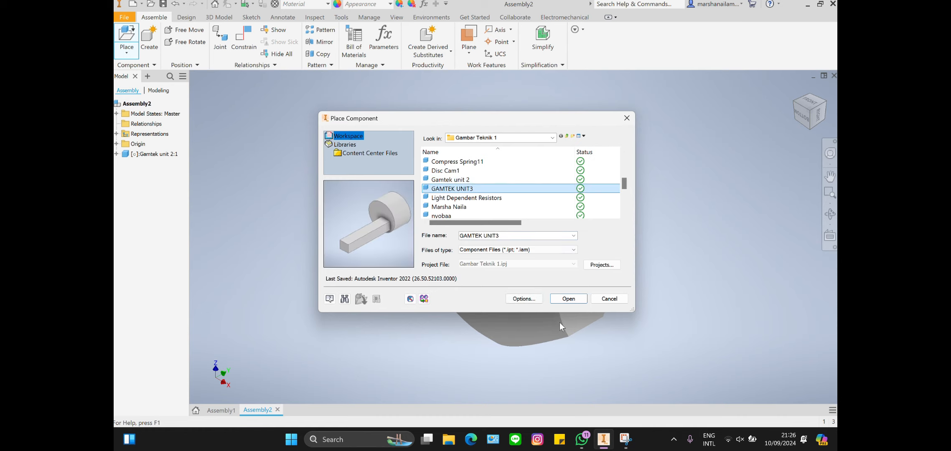
left_click(568, 299)
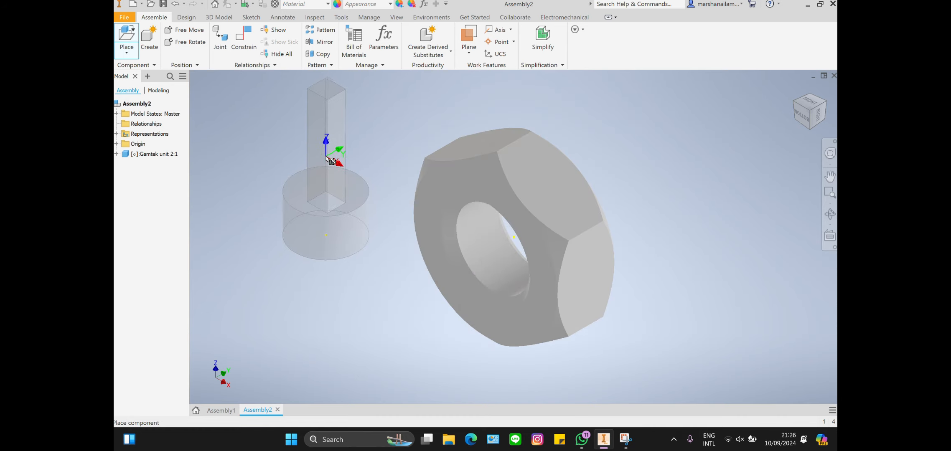
left_click(329, 161)
right_click(326, 161)
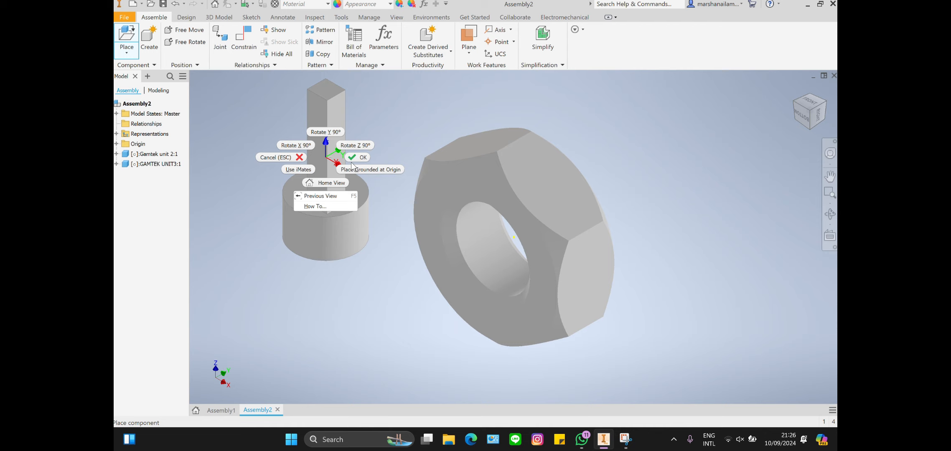
left_click(427, 125)
key("Escape")
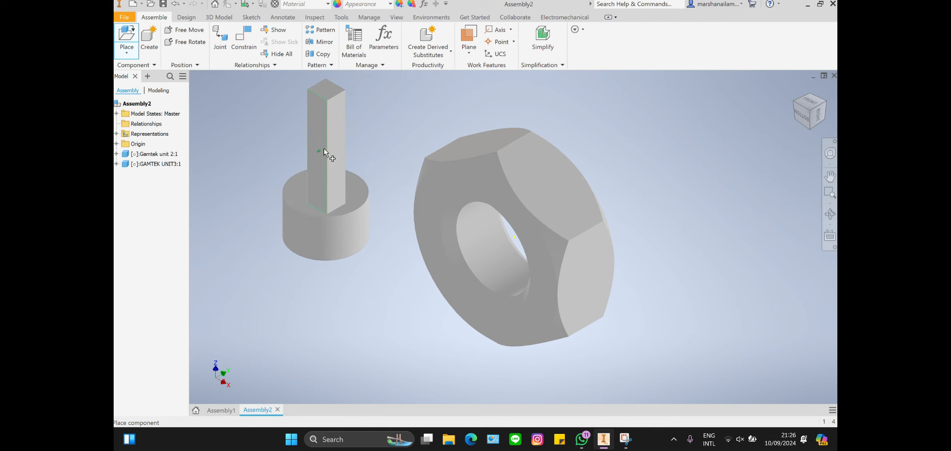
left_click(326, 149)
right_click(326, 149)
key("Escape")
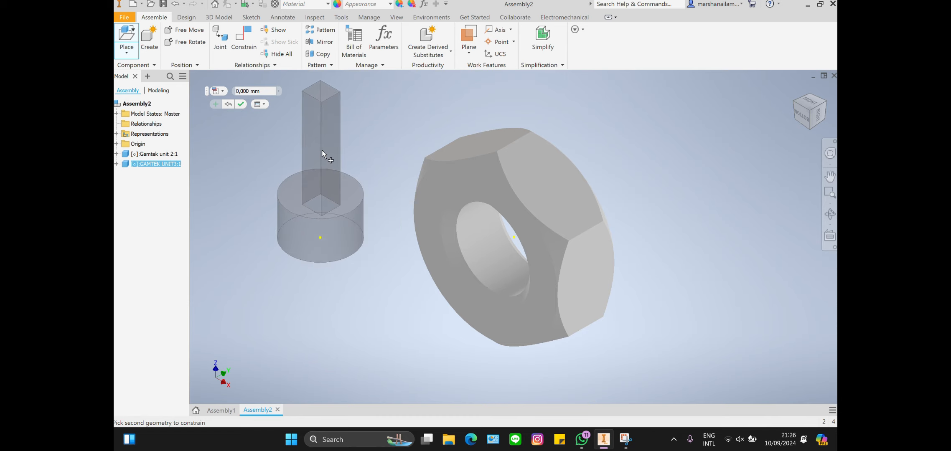
right_click(317, 152)
key("Escape")
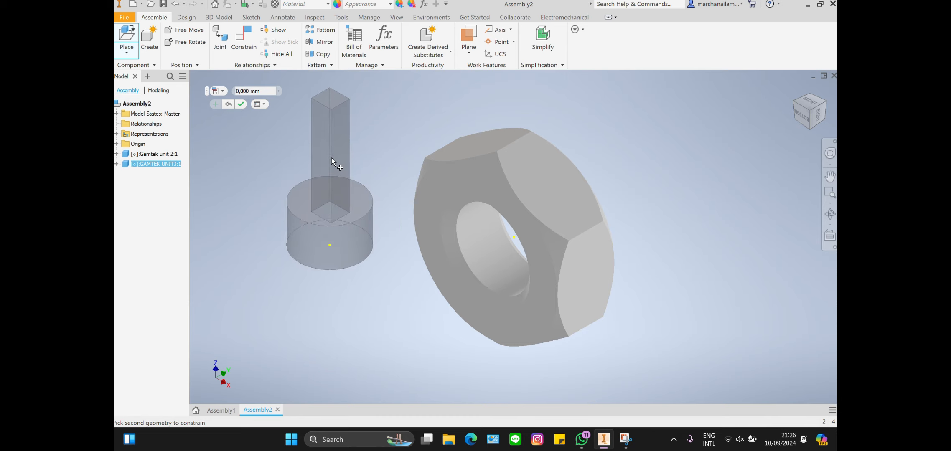
right_click(331, 158)
left_click(368, 162)
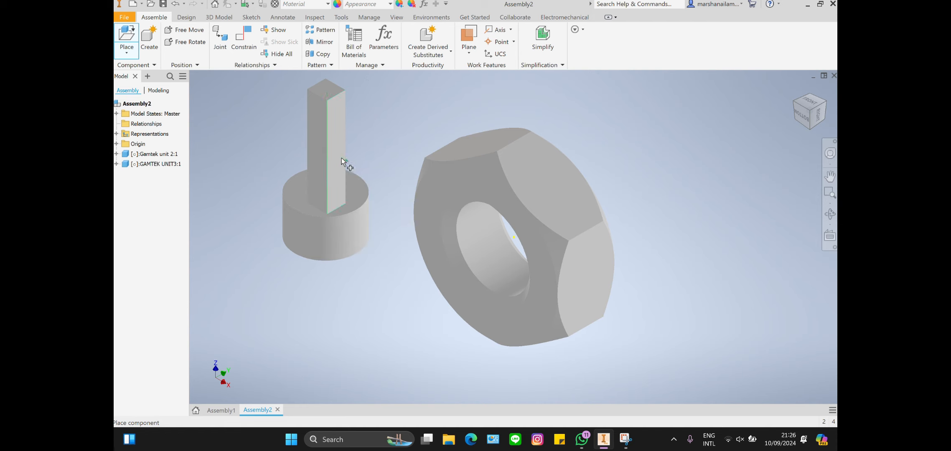
Step: Try creating an in-place part named Part6 from the Standard.ipt template, and undo its creation
left_click(150, 44)
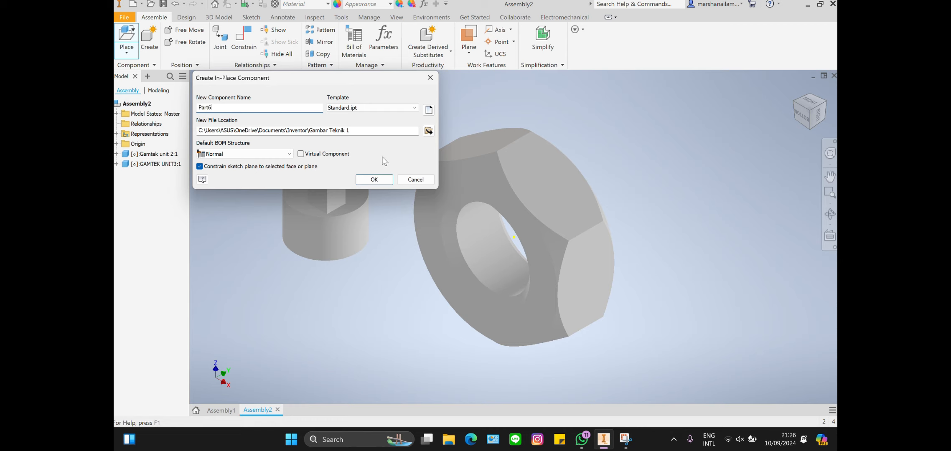
left_click(360, 179)
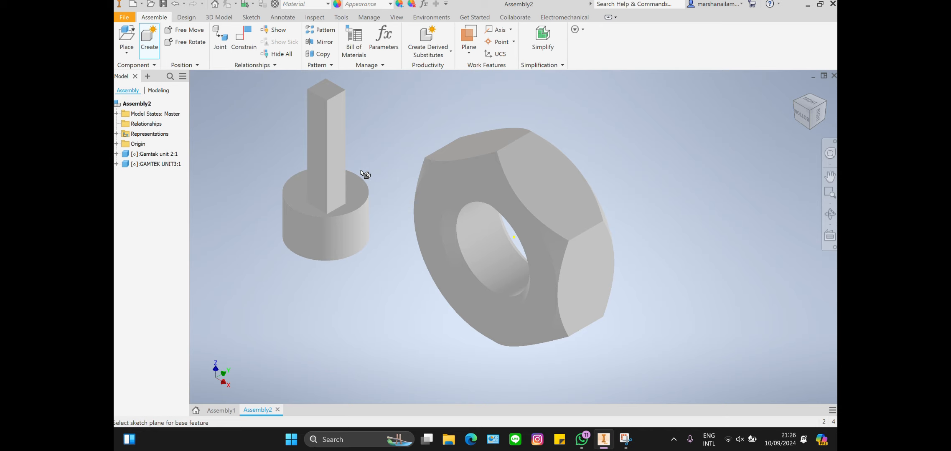
left_click(367, 147)
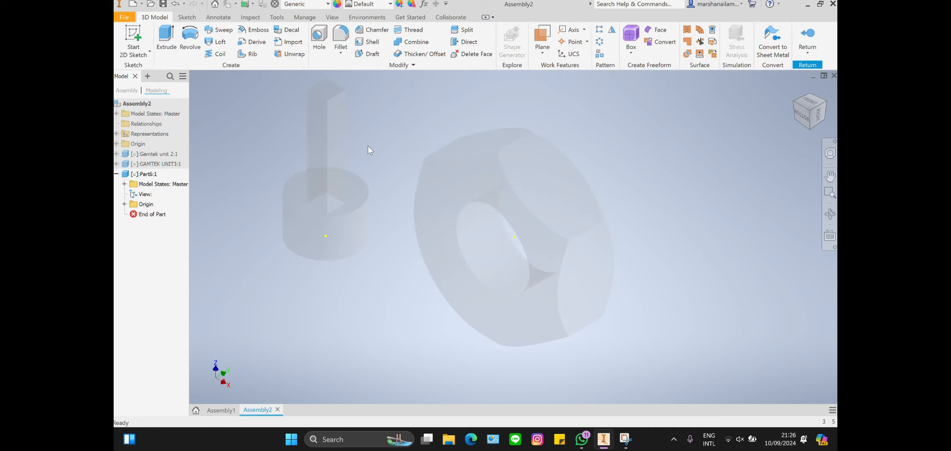
left_click(177, 7)
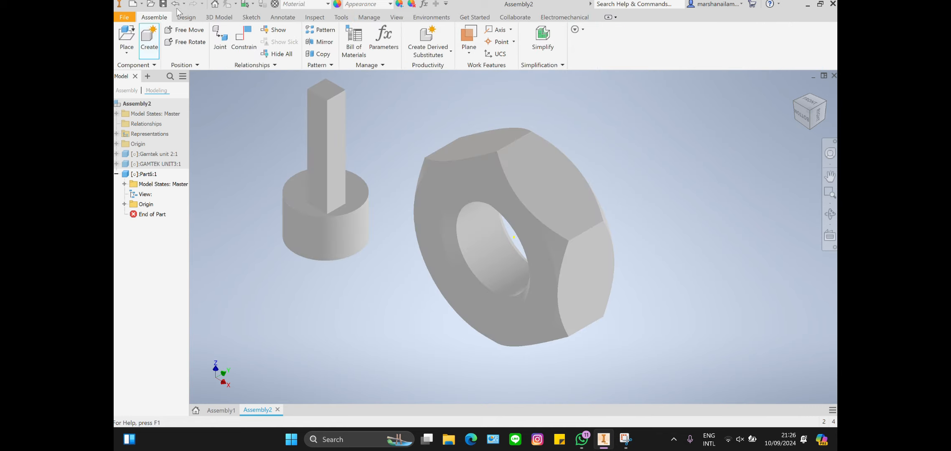
Step: Use Free Move to shift the shaft part slightly and reposition the hex nut beside it with space between them
left_click(174, 31)
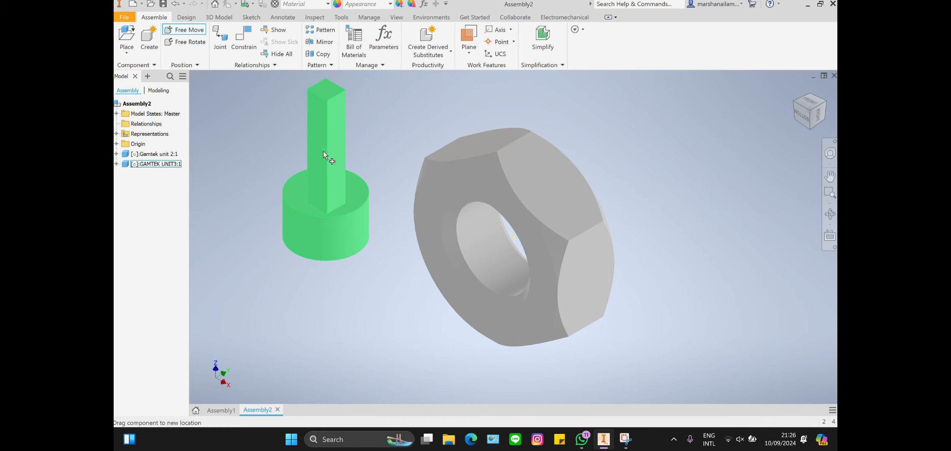
mouse_move(352, 209)
left_mouse_down()
mouse_move(329, 207)
mouse_move(326, 197)
mouse_move(369, 216)
left_mouse_up()
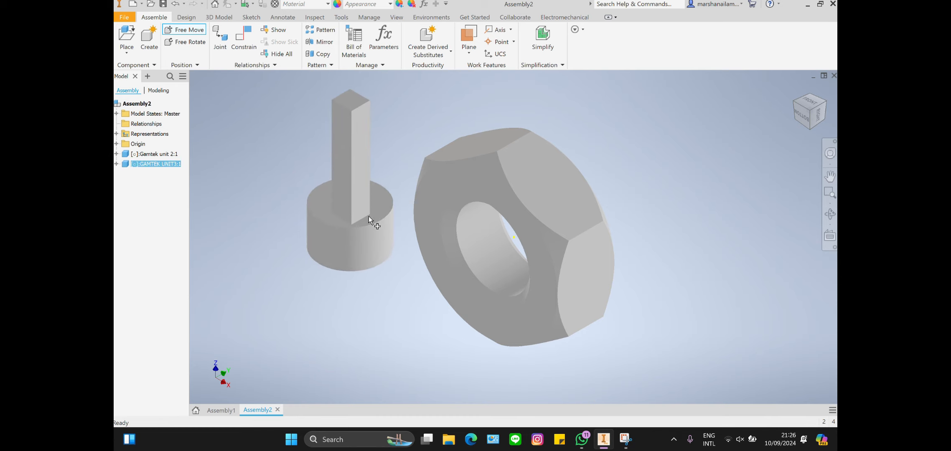
left_click_drag(527, 235, 609, 183)
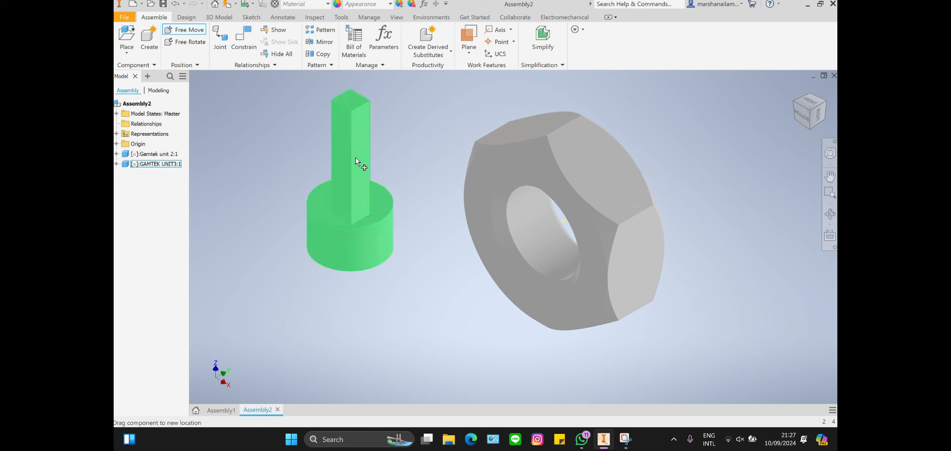
left_click_drag(356, 158, 397, 181)
left_click_drag(397, 136, 380, 143)
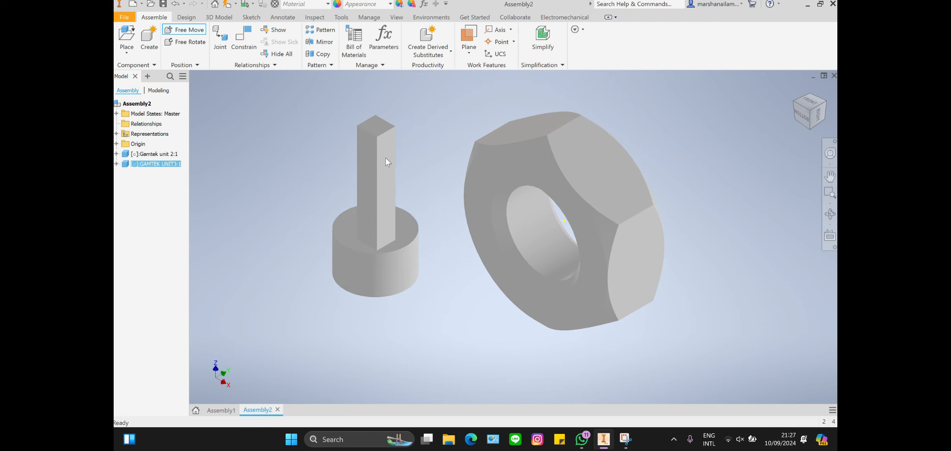
Step: Use Free Rotate to tilt the shaft part diagonally and turn the hex nut so its bore faces forward
left_click(189, 43)
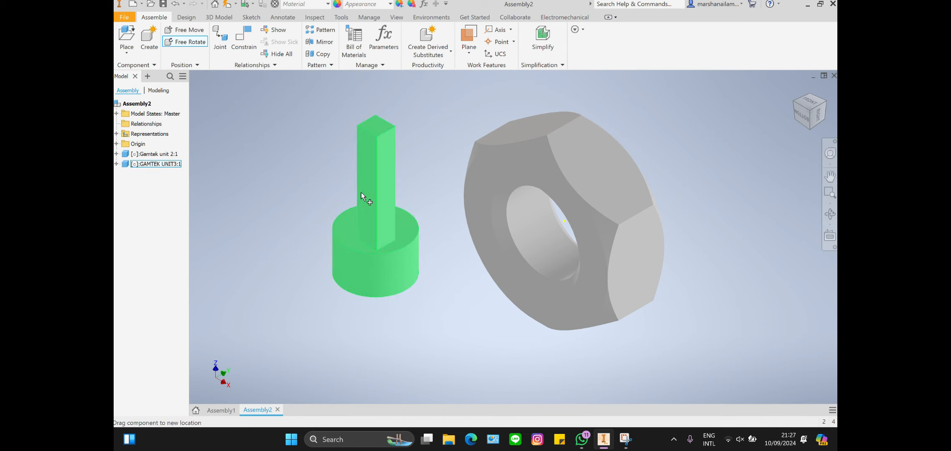
left_click(344, 210)
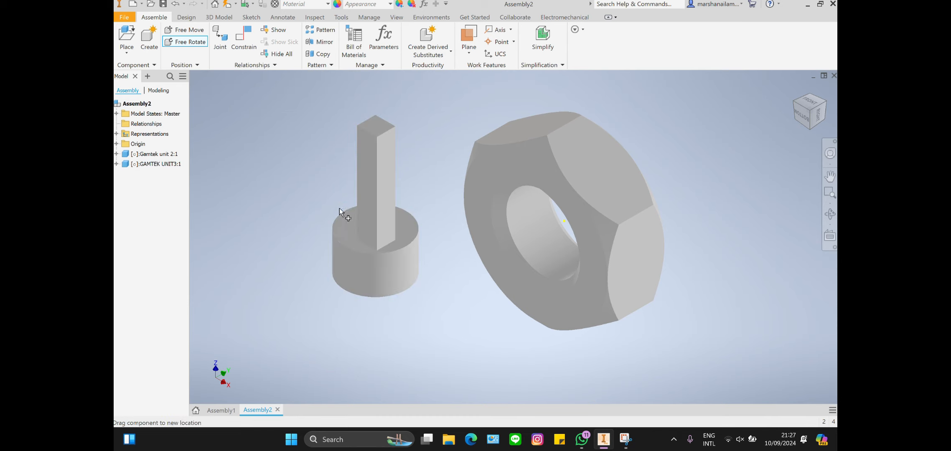
left_click_drag(374, 203, 440, 170)
left_click_drag(578, 157, 620, 188)
left_click(575, 186)
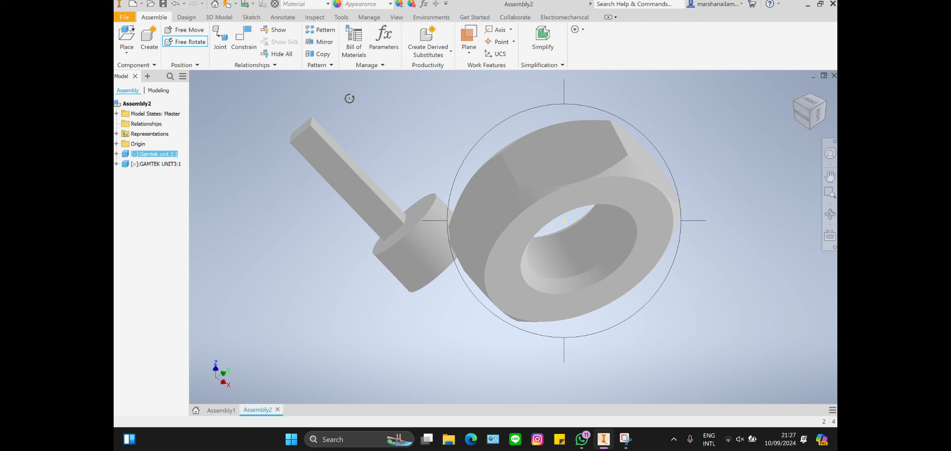
Step: Connect the hex nut's bore to the cylindrical head of the shaft part with a rotational joint
left_click(220, 44)
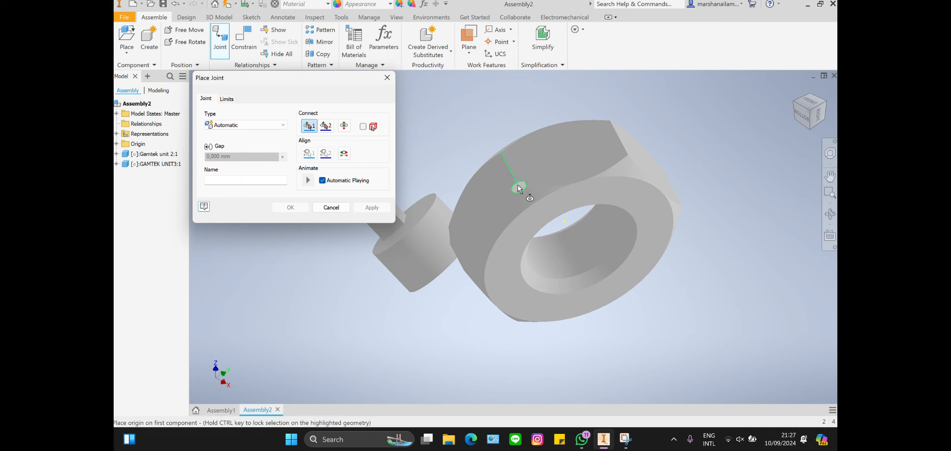
left_click(542, 216)
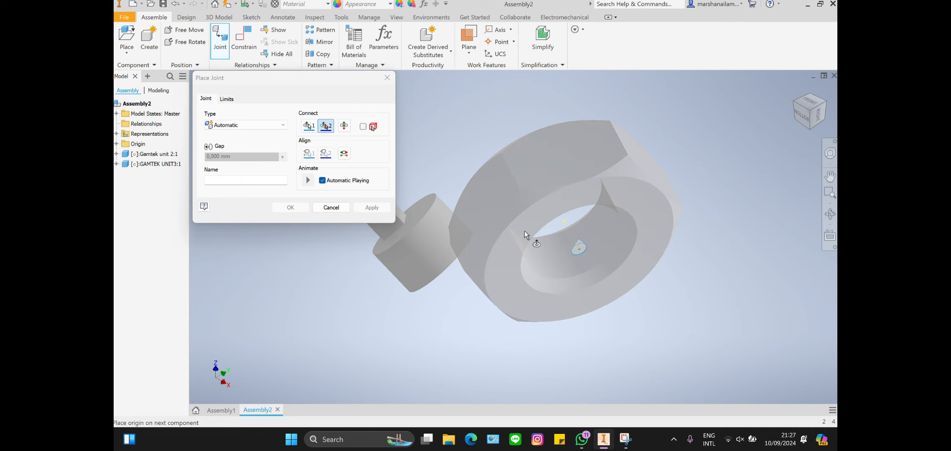
left_click(449, 262)
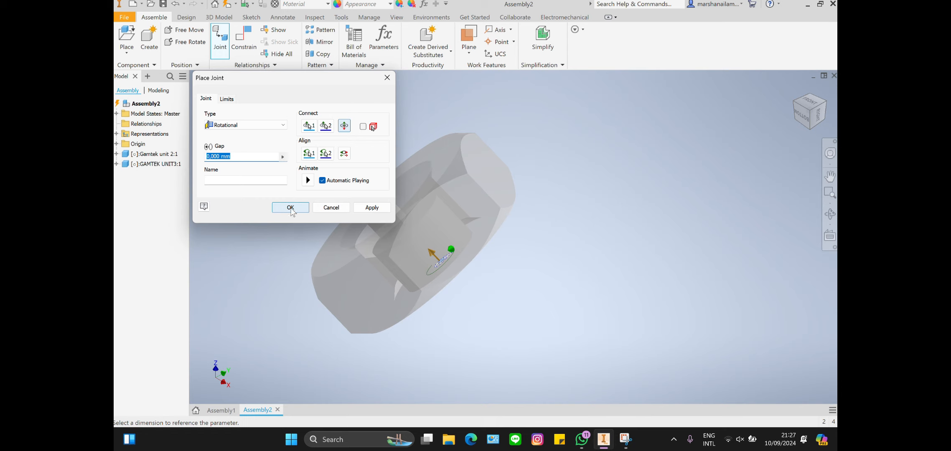
left_click(211, 157)
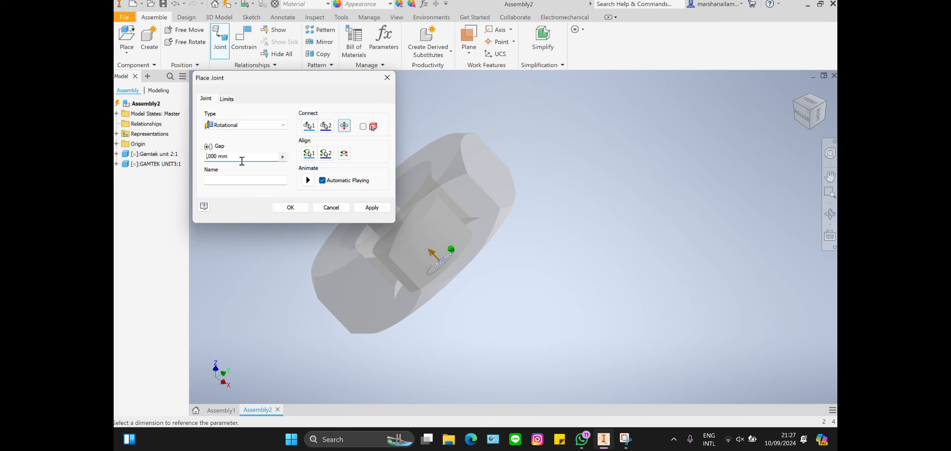
left_click(290, 207)
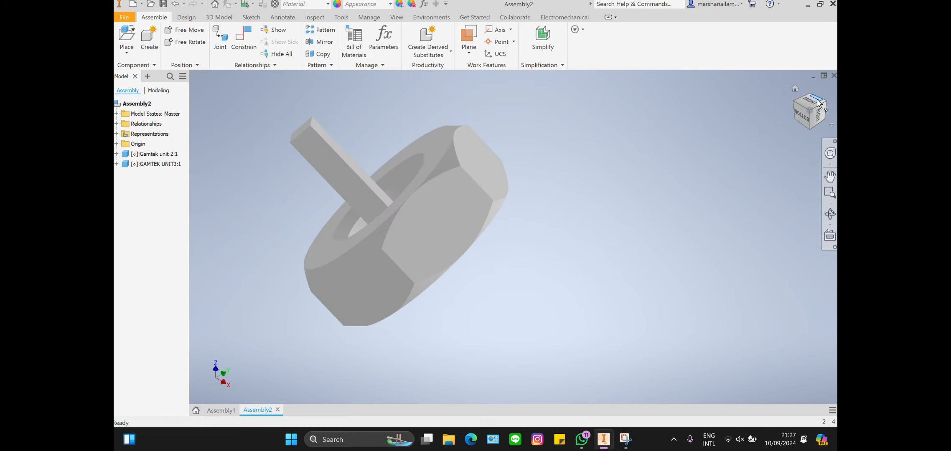
Step: Inspect the joined parts from another angle and look over the available assembly constraint types
mouse_move(825, 103)
left_mouse_down()
mouse_move(809, 109)
mouse_move(820, 107)
mouse_move(818, 120)
left_mouse_up()
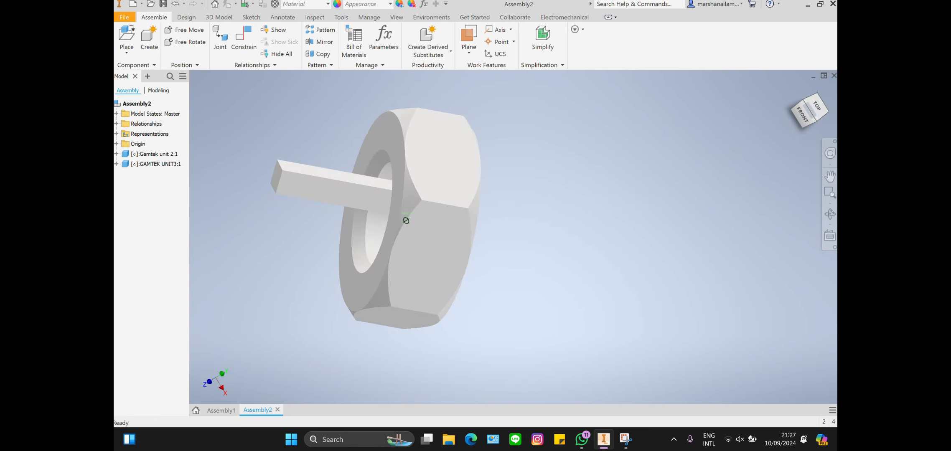
left_click(241, 44)
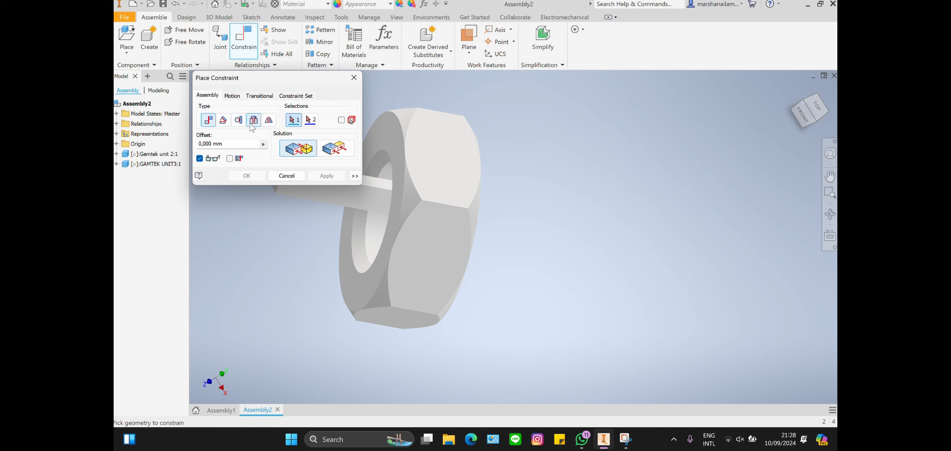
left_click(354, 78)
Step: Place two copies of the tabung cylinder part in the open space beside the hex nut
left_click(127, 37)
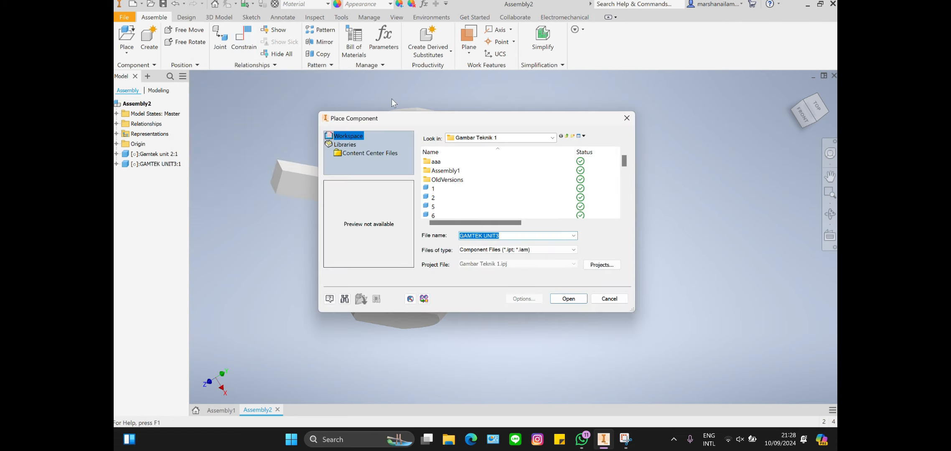
left_click_drag(625, 161, 619, 205)
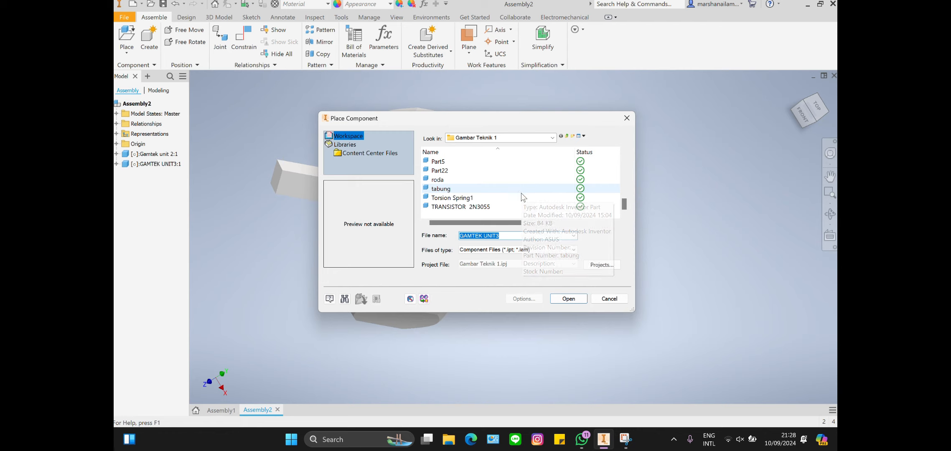
left_click(509, 198)
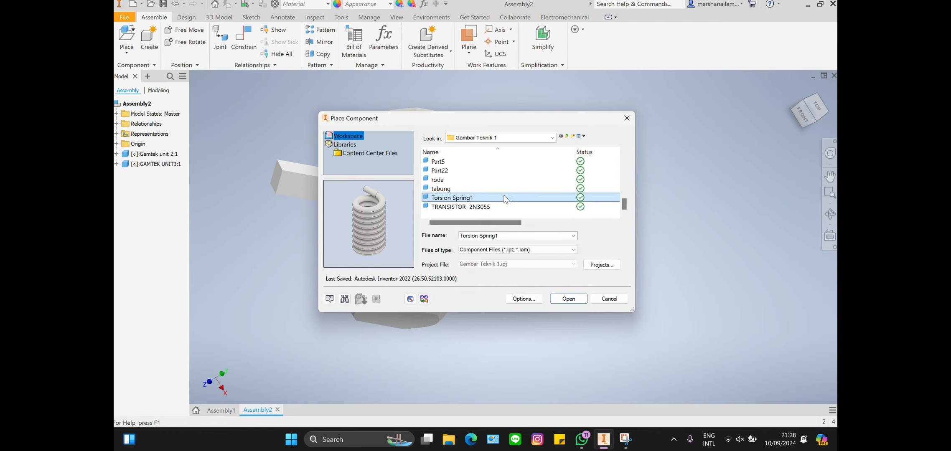
left_click(501, 188)
left_click(568, 299)
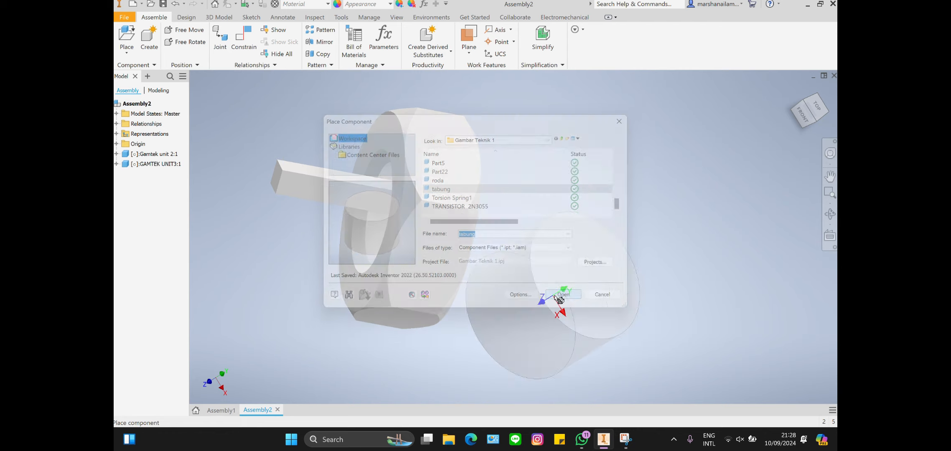
left_click(608, 208)
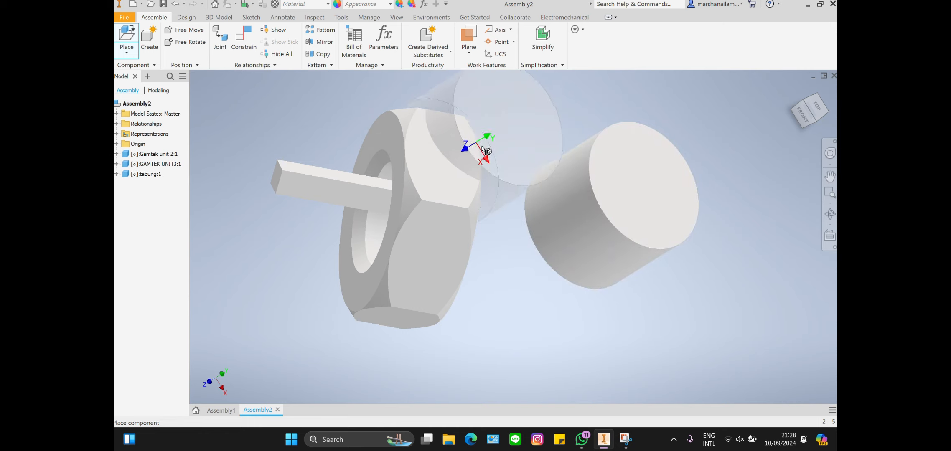
left_click(729, 312)
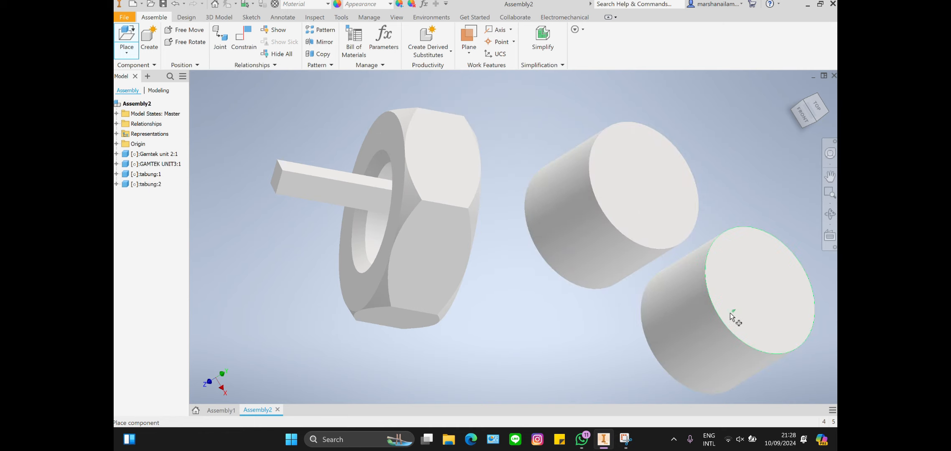
right_click(729, 313)
left_click(759, 314)
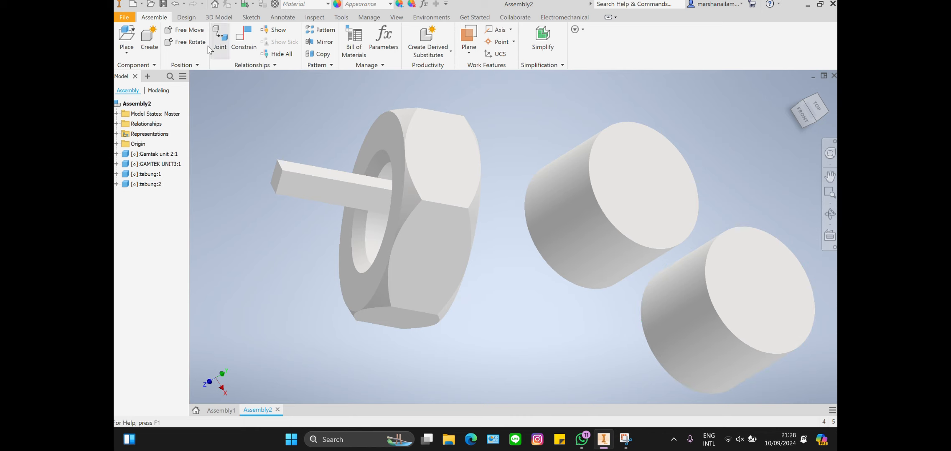
Step: Mate the end faces of the two tabung cylinders with a 1 mm offset and slide the second cylinder across the mated face
left_click(243, 46)
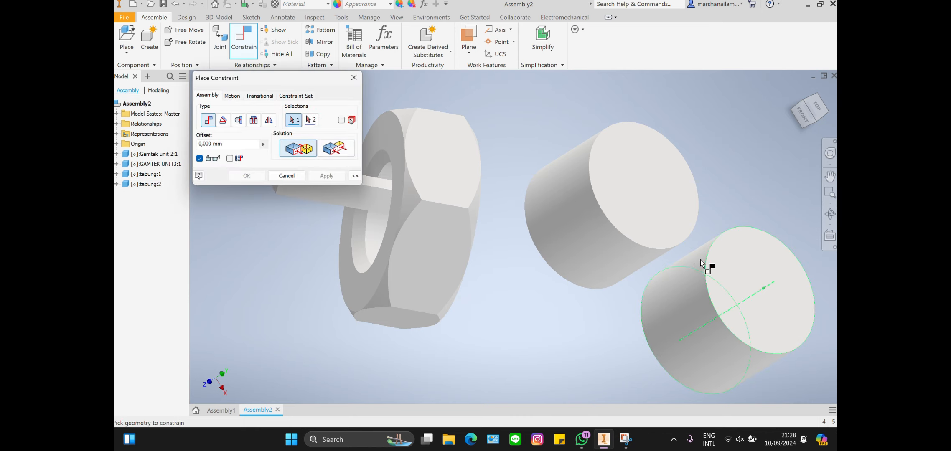
left_click(729, 254)
left_click(647, 198)
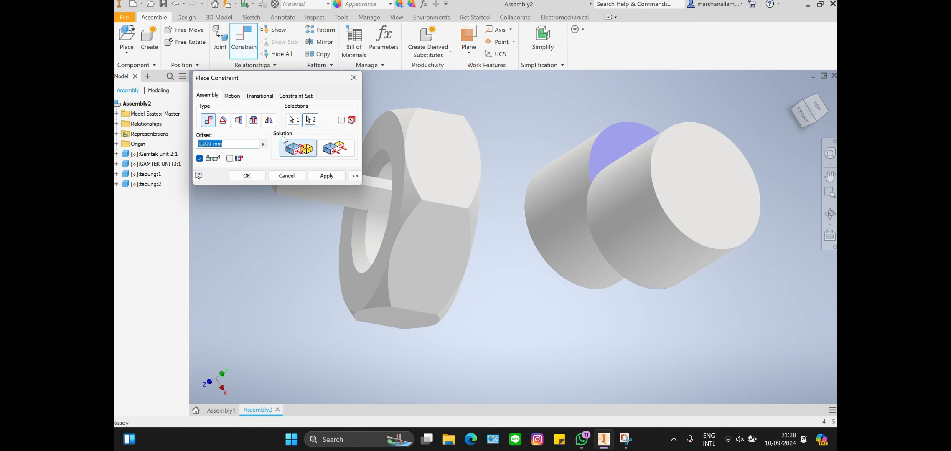
left_click(223, 120)
left_click(208, 121)
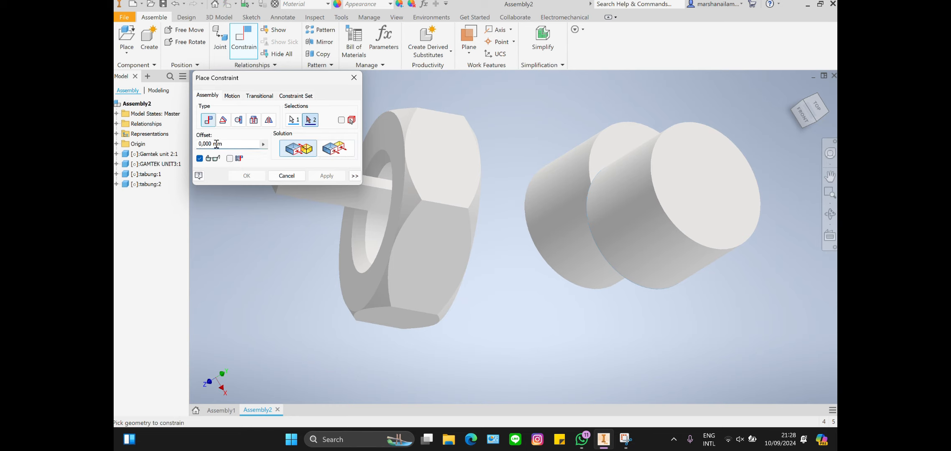
key("BackSpace")
type("1")
left_click(664, 159)
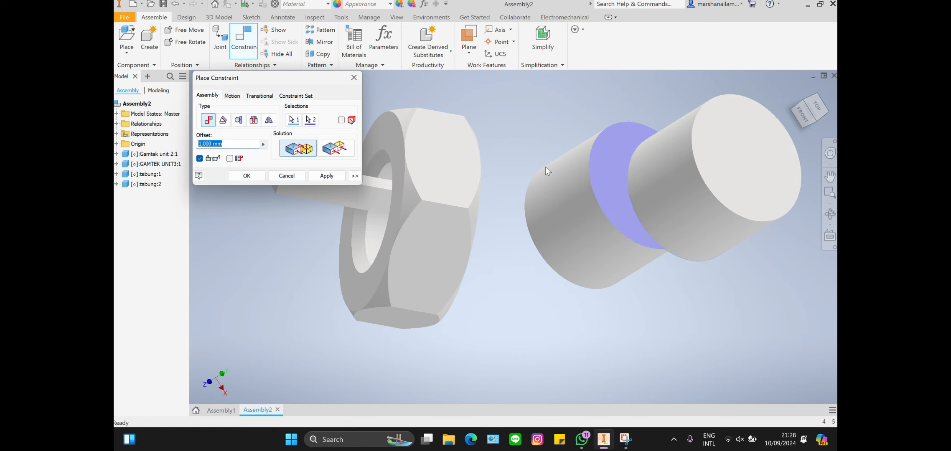
left_click(261, 178)
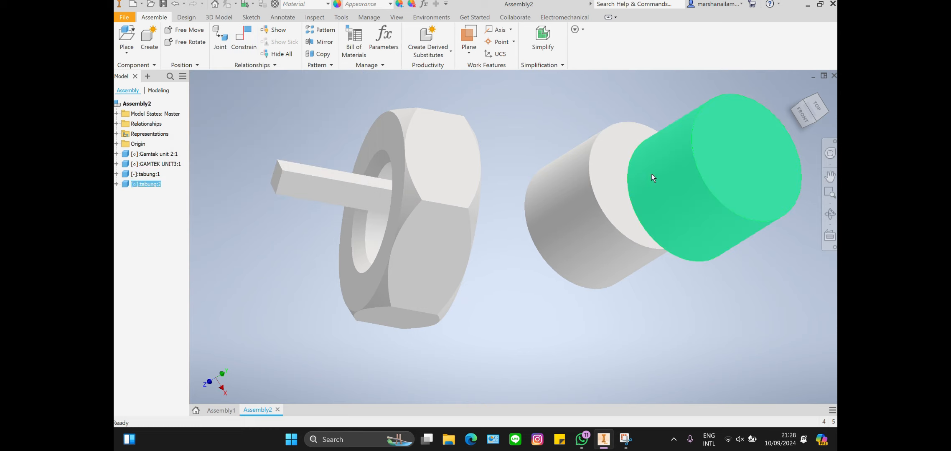
left_click_drag(653, 177, 610, 163)
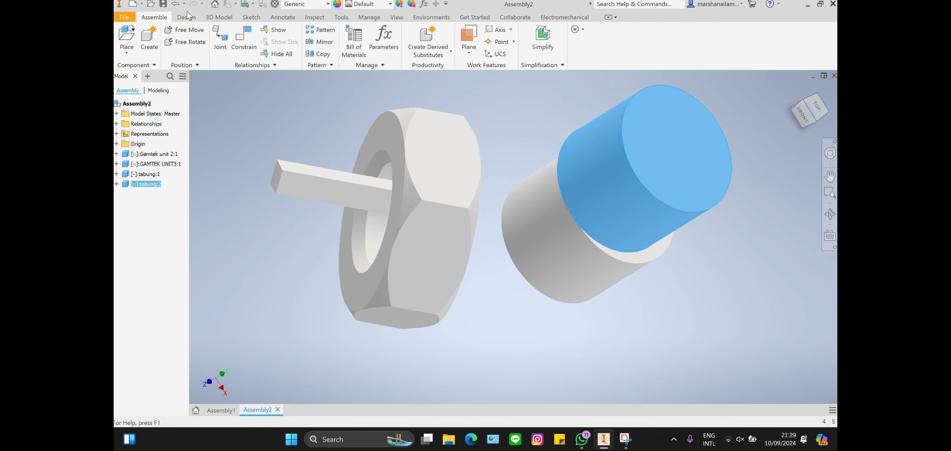
Step: Show the relationships of the second cylinder and the hex nut, and inspect the glyph of the nut's joint
left_click(275, 31)
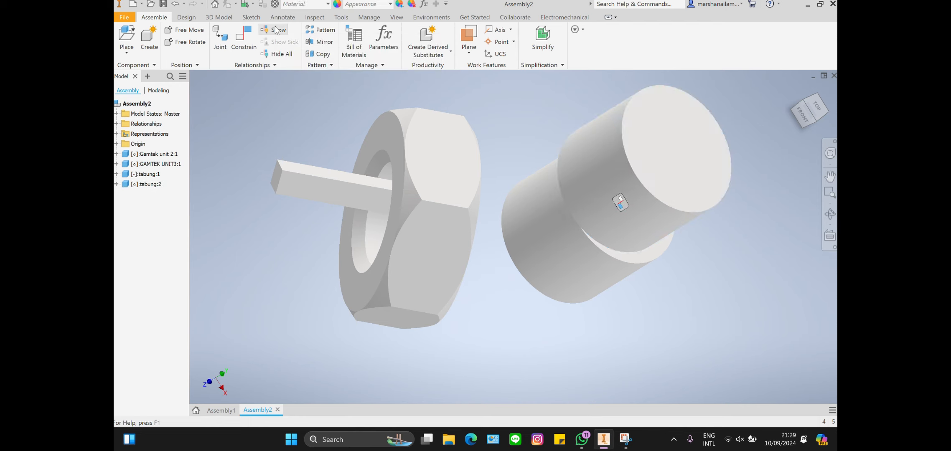
left_click(276, 31)
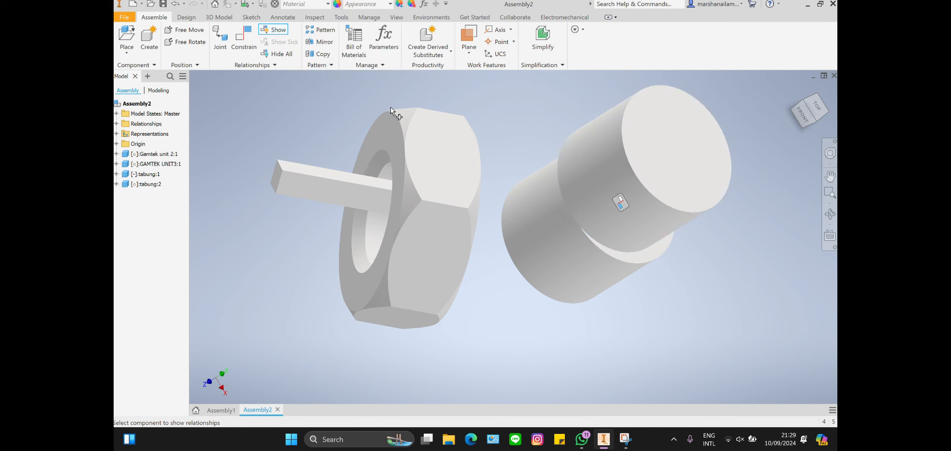
left_click(429, 124)
left_click_drag(451, 236, 448, 240)
left_click(441, 238)
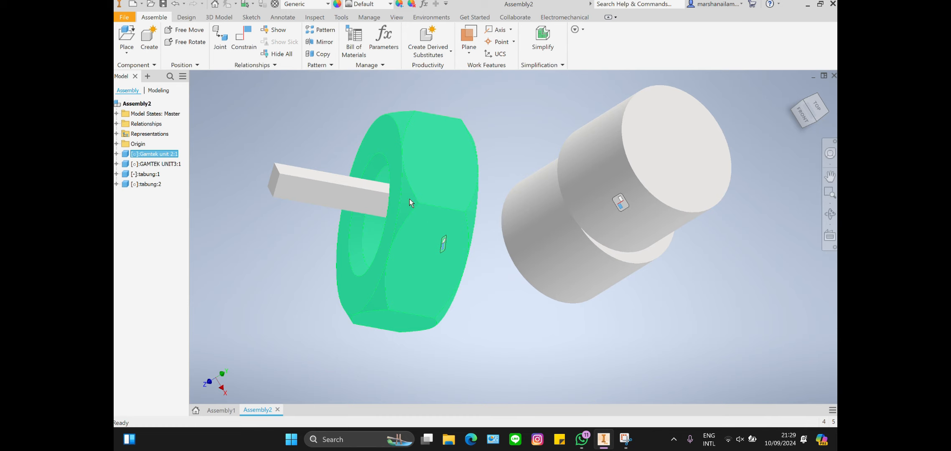
left_click(349, 171)
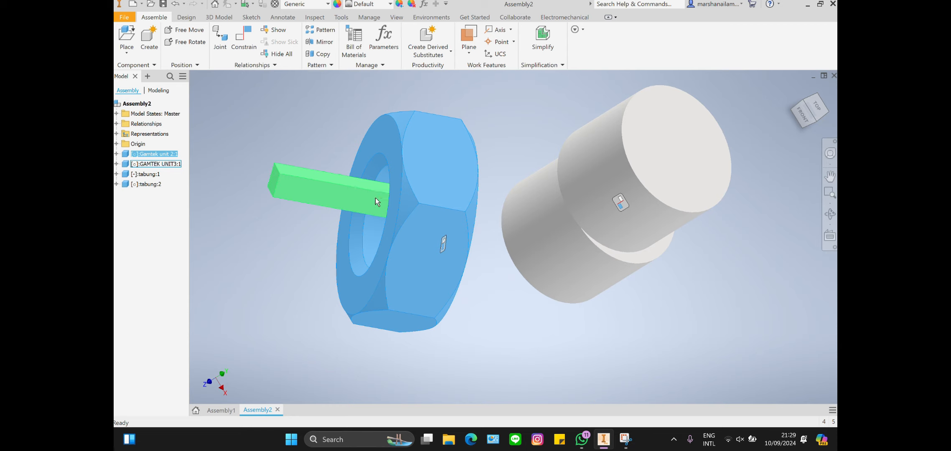
left_click(447, 246)
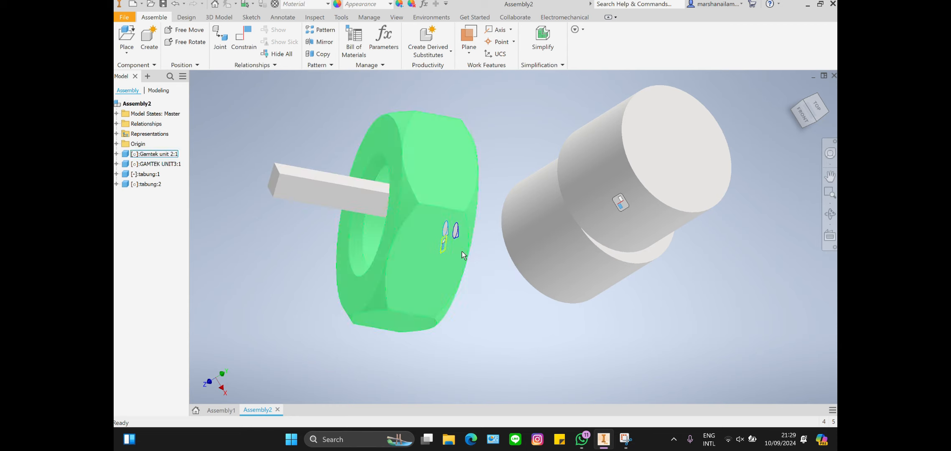
left_click(446, 233)
left_click(313, 111)
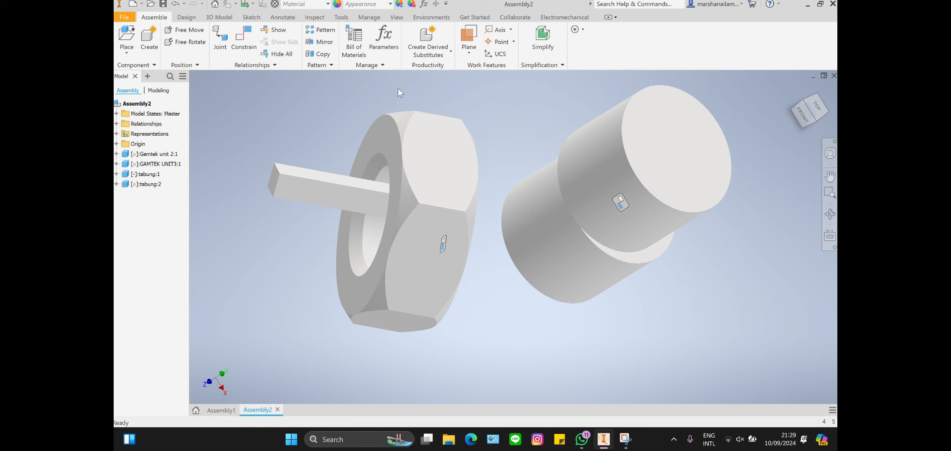
Step: Shift the hex nut together with the shaft part and hide all relationship glyphs
left_click(405, 125)
left_click_drag(405, 125, 379, 122)
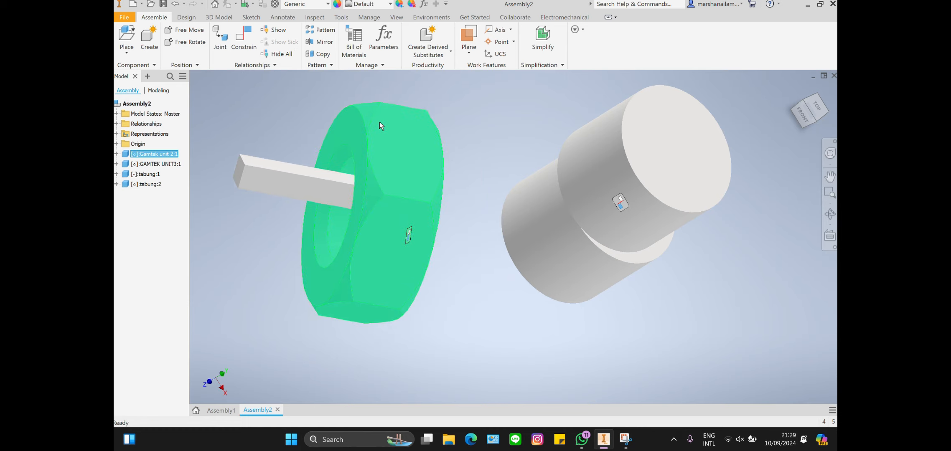
left_click(282, 54)
left_click_drag(356, 122, 375, 110)
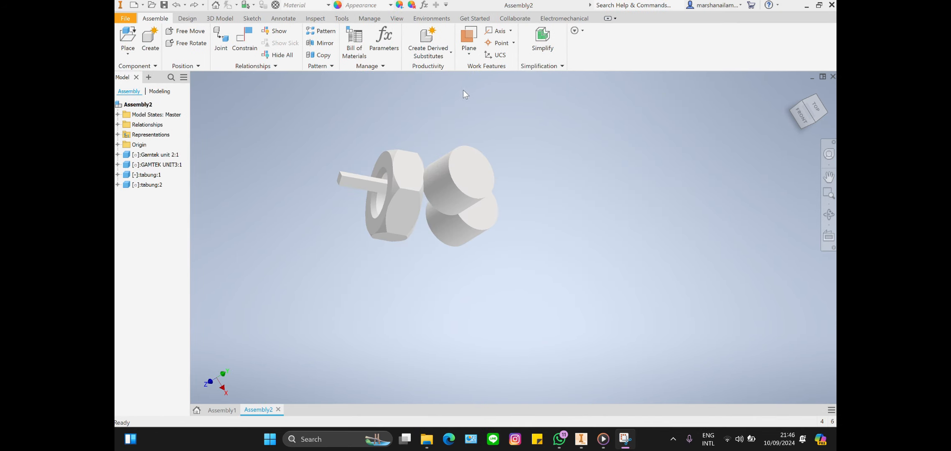
Step: Place one copy of the balok block part in the empty area beside the cylinders
left_click(330, 33)
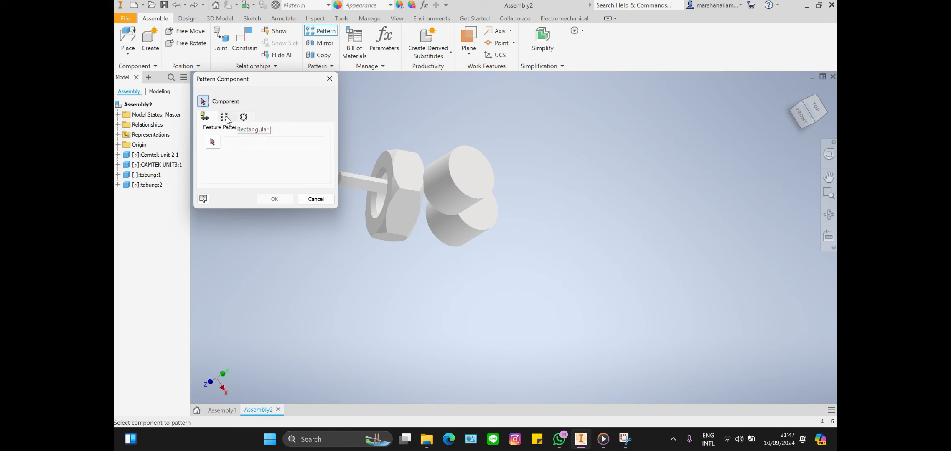
key("Escape")
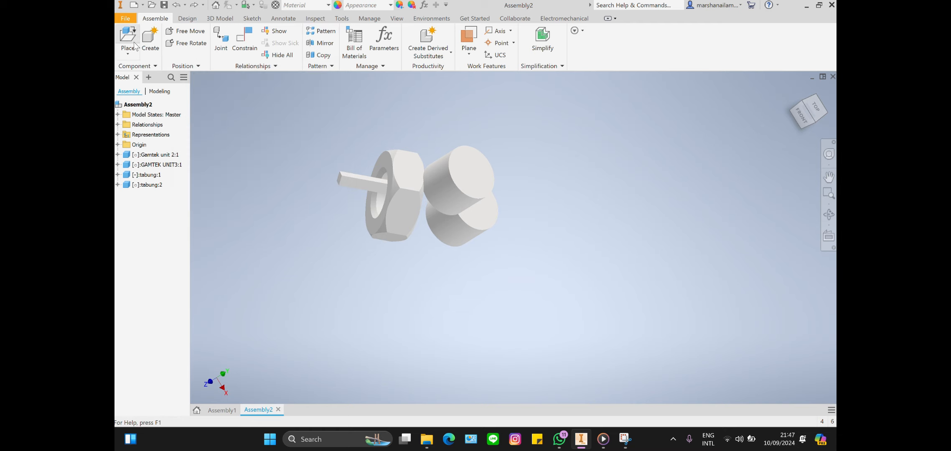
left_click(135, 46)
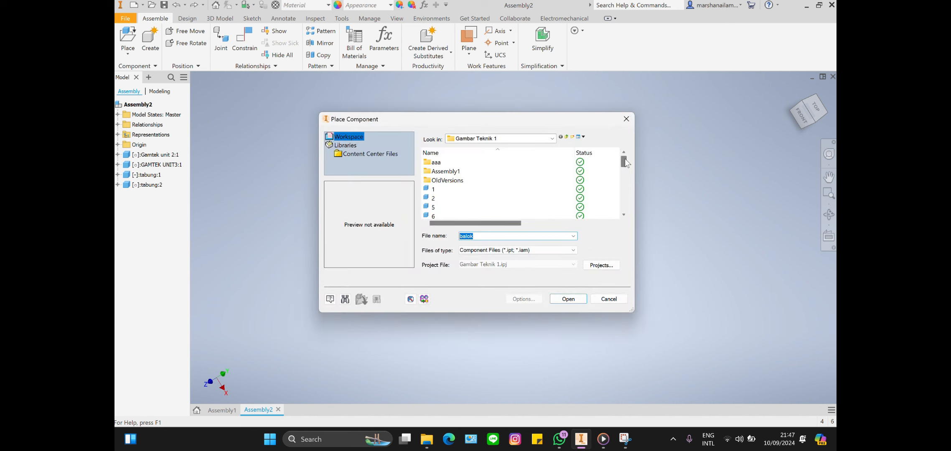
left_click_drag(623, 162, 623, 173)
left_click(529, 198)
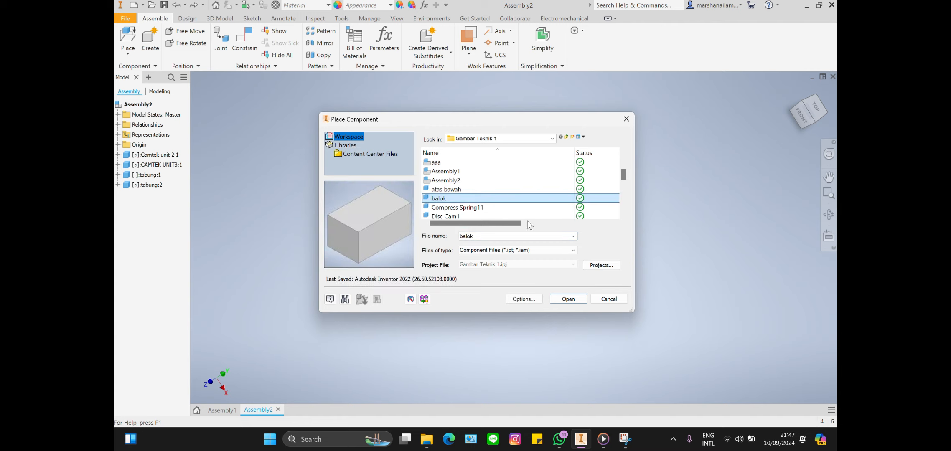
left_click(568, 299)
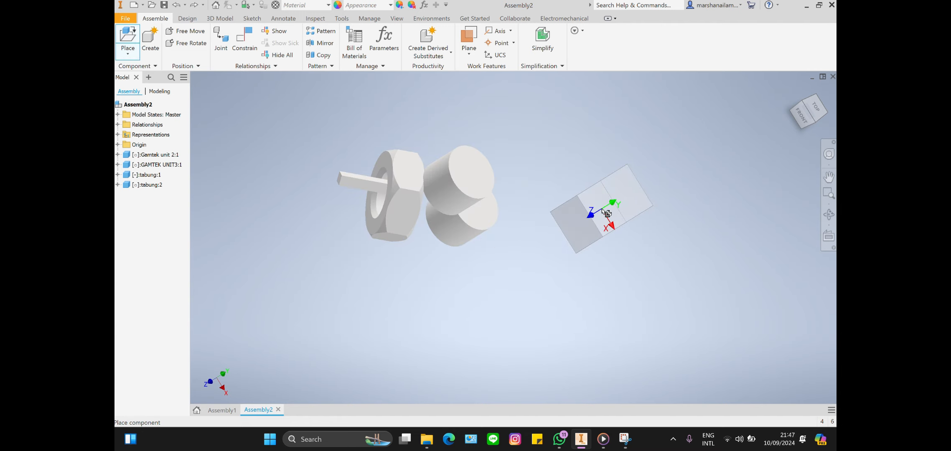
left_click(601, 209)
right_click(601, 209)
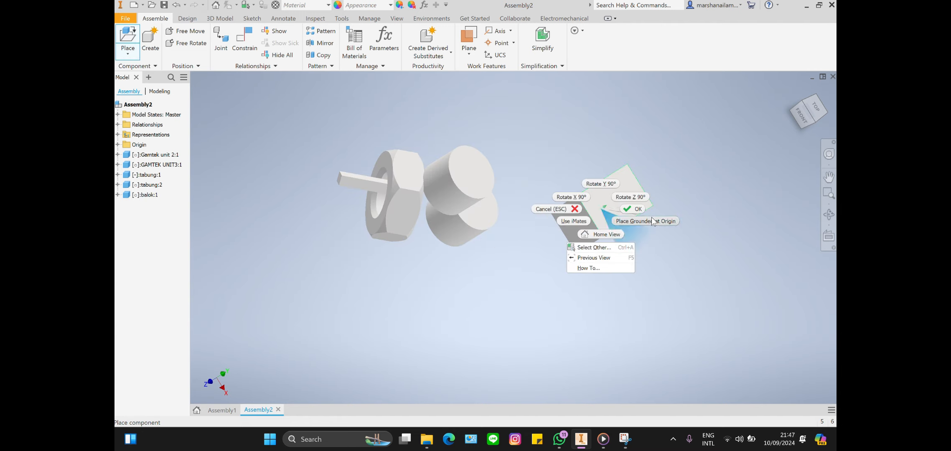
left_click(639, 219)
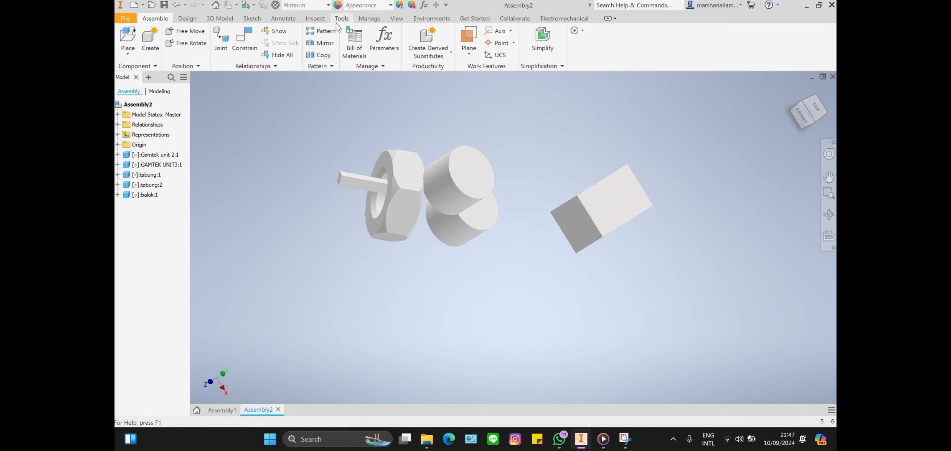
Step: Start a rectangular component pattern of the balok block with the column direction running across the block's width
left_click(321, 31)
left_click(595, 209)
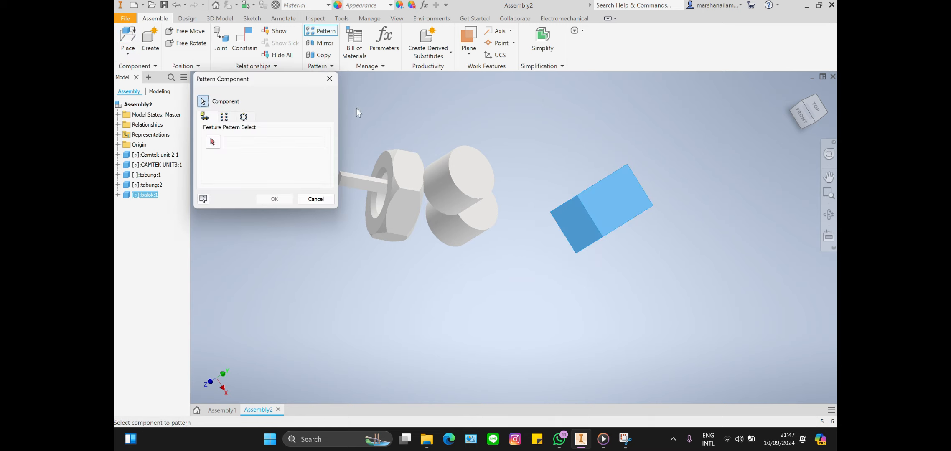
left_click(225, 116)
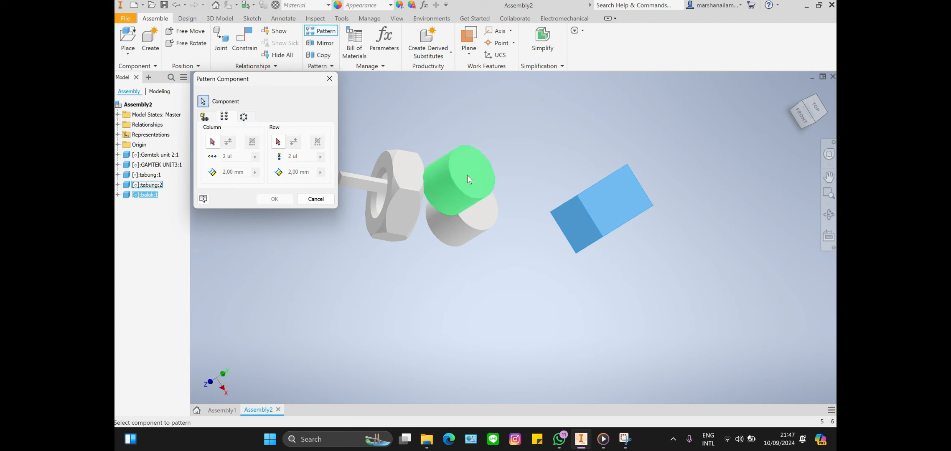
left_click(212, 141)
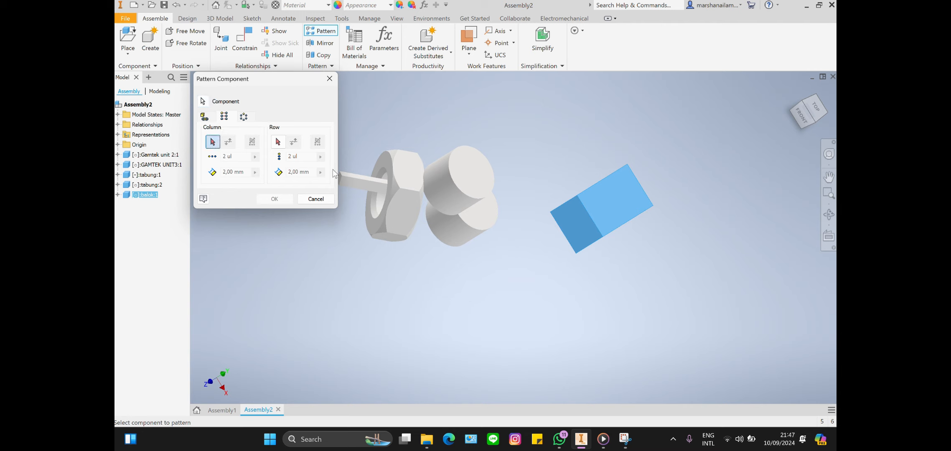
left_click(602, 185)
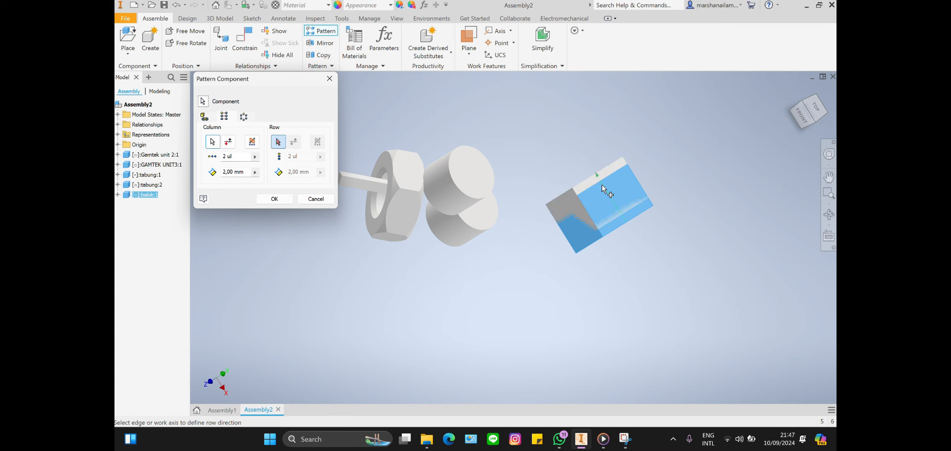
Step: Set the balok block pattern to 5 columns spaced 20 mm apart and create it
left_click(226, 156)
key("BackSpace")
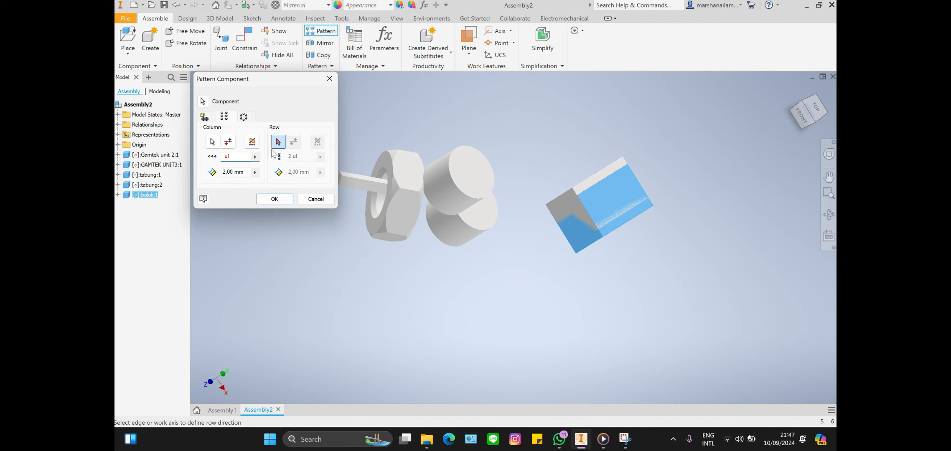
type("5")
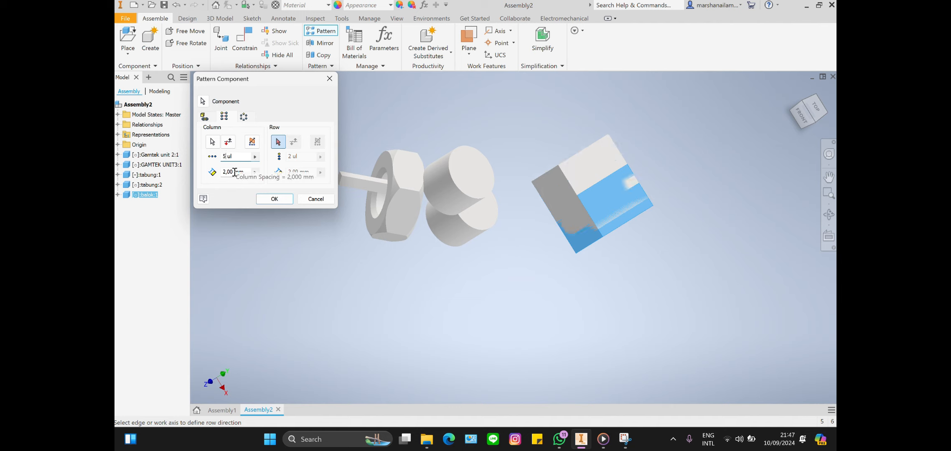
left_click(234, 172)
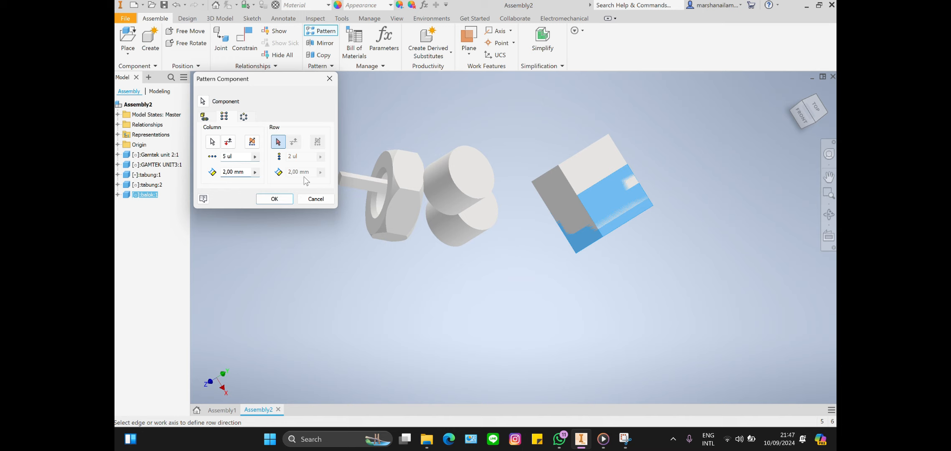
key("BackSpace")
type("2")
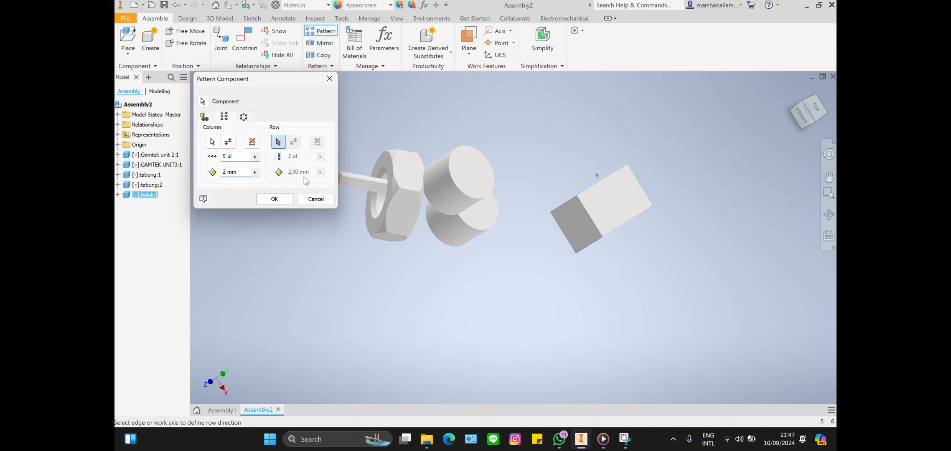
type("0")
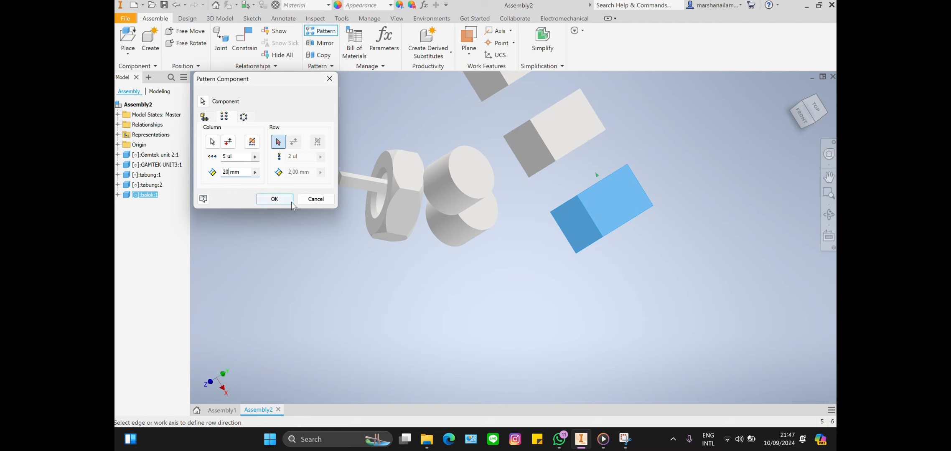
left_click(274, 198)
scroll(706, 148, "up", 3)
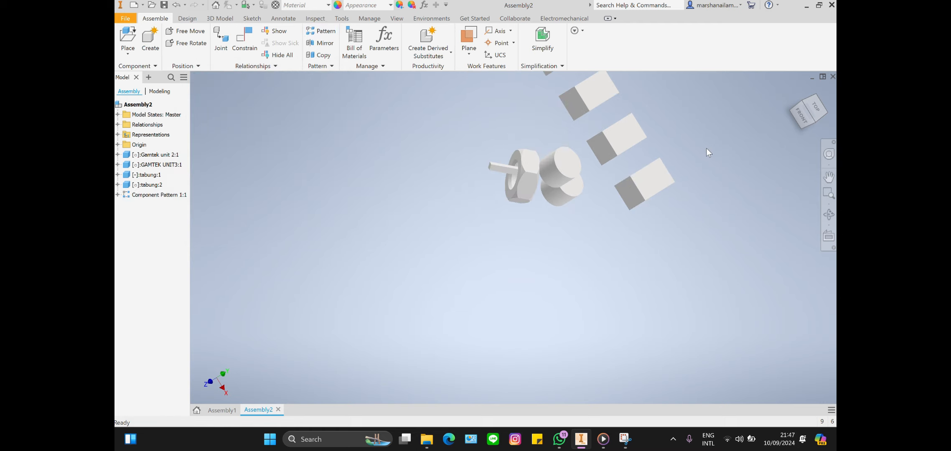
scroll(706, 148, "up", 2)
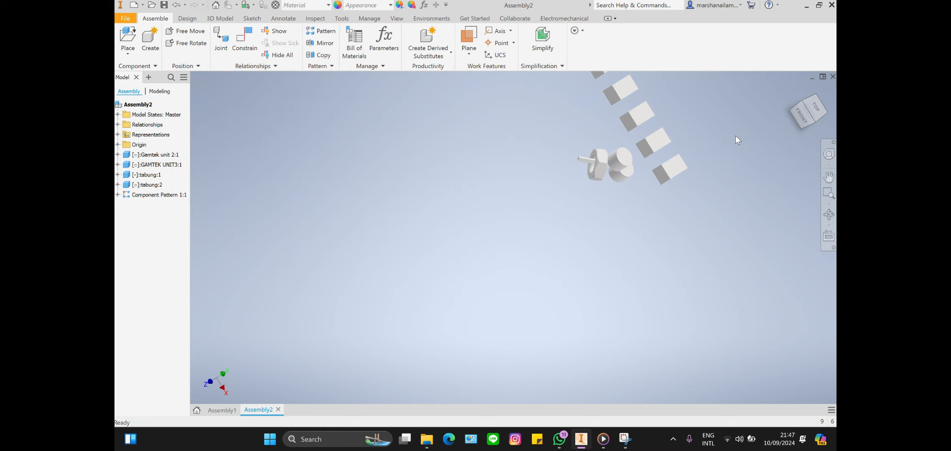
left_click(829, 177)
left_click_drag(648, 142, 452, 228)
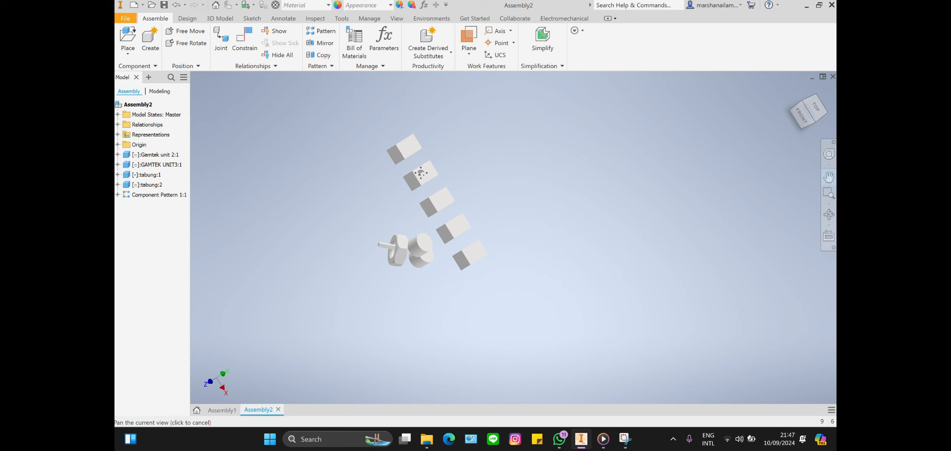
left_click(326, 43)
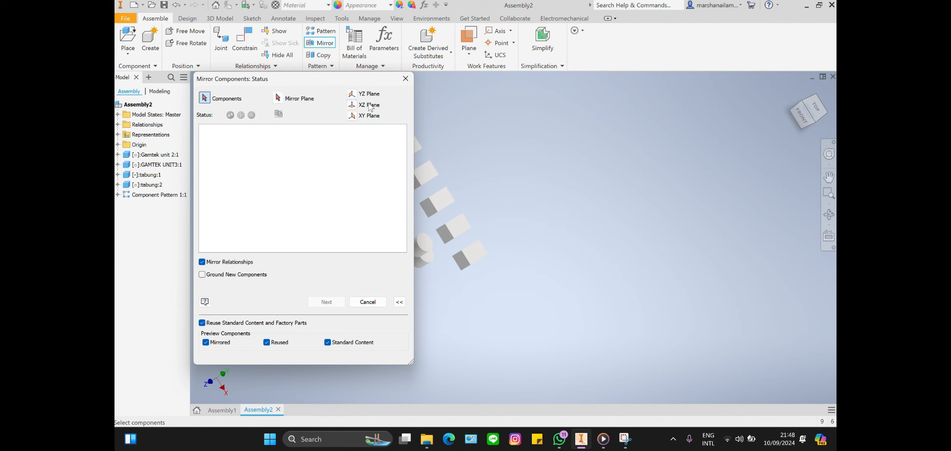
left_click(353, 105)
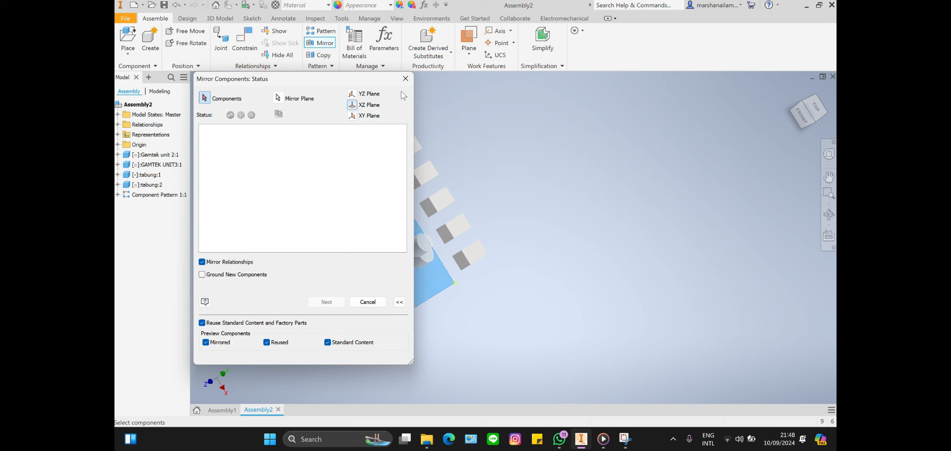
left_click(405, 79)
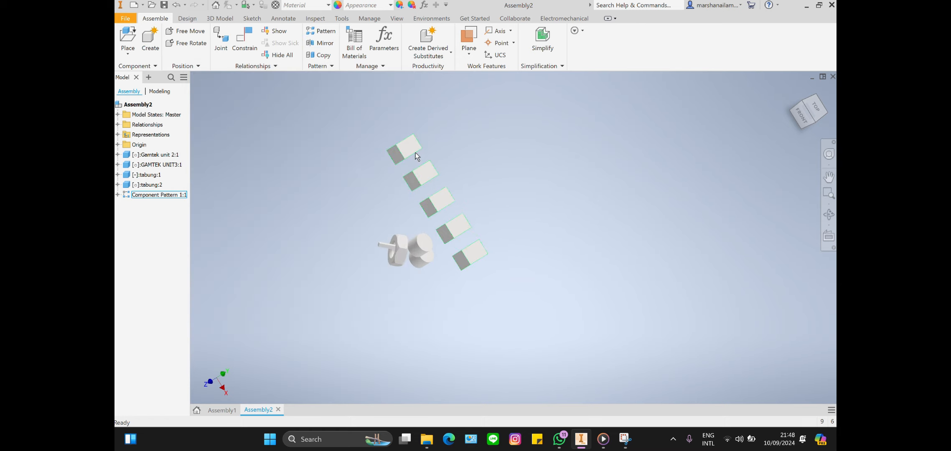
Step: Mirror the second cylinder tabung:2 across the XZ plane as a new part file with the default _MIR name
left_click(415, 244)
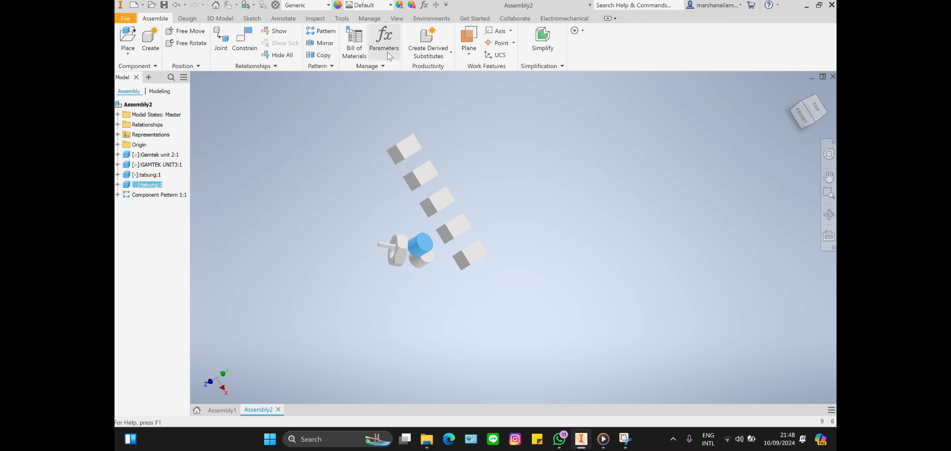
left_click(320, 43)
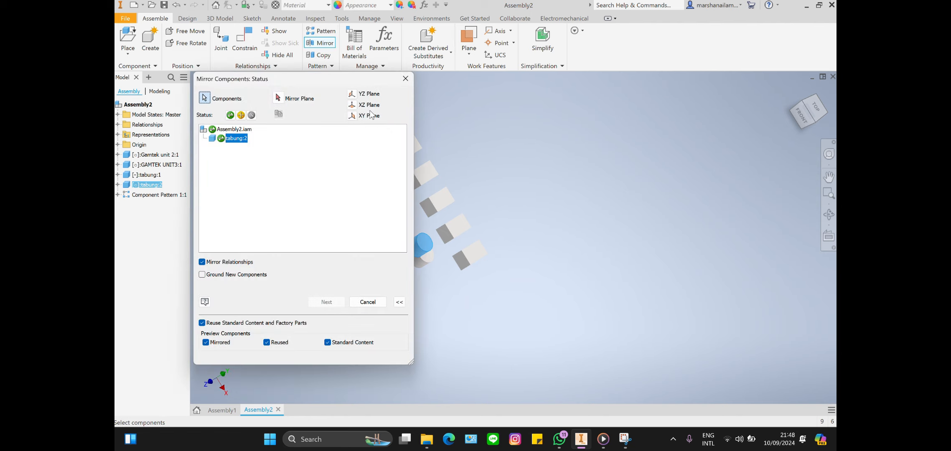
left_click(353, 105)
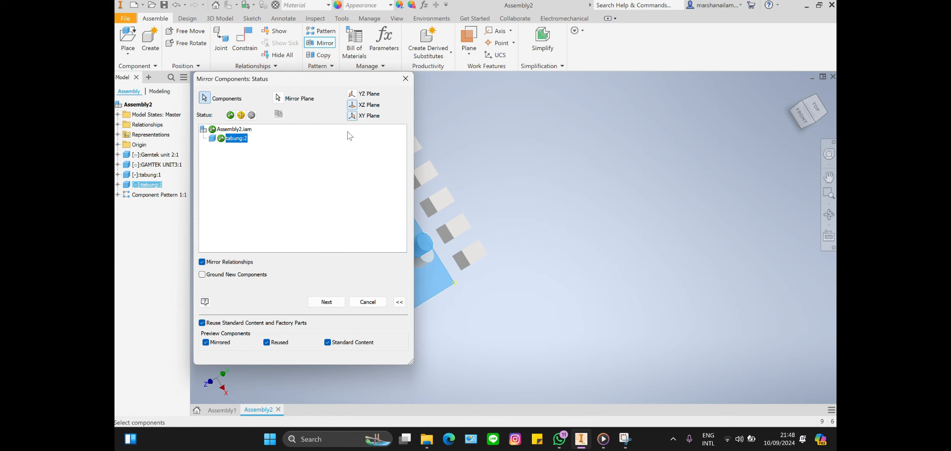
left_click(342, 305)
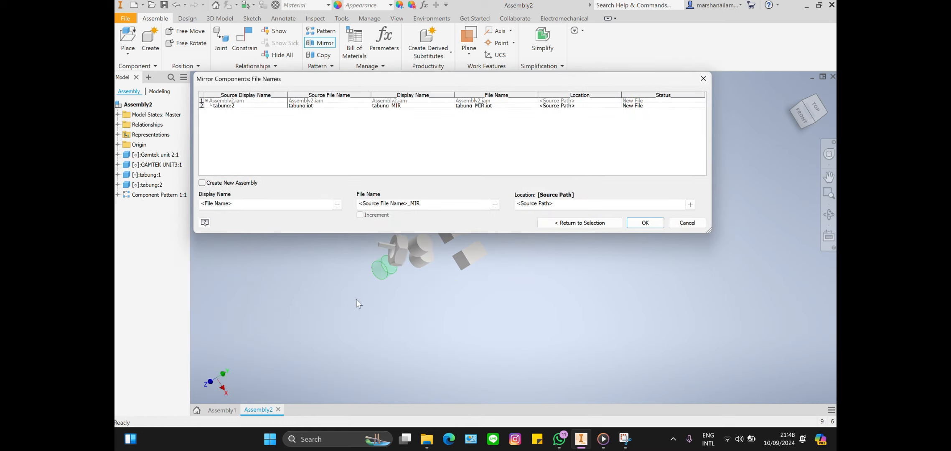
left_click(645, 222)
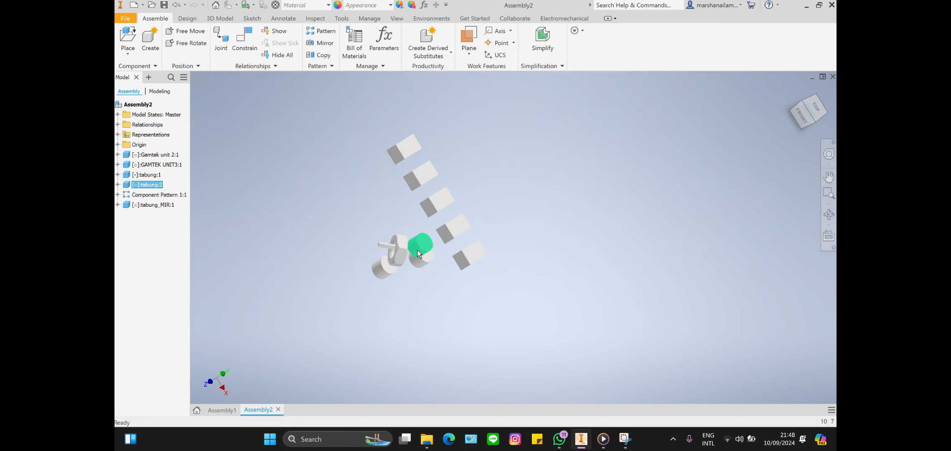
left_click(387, 269)
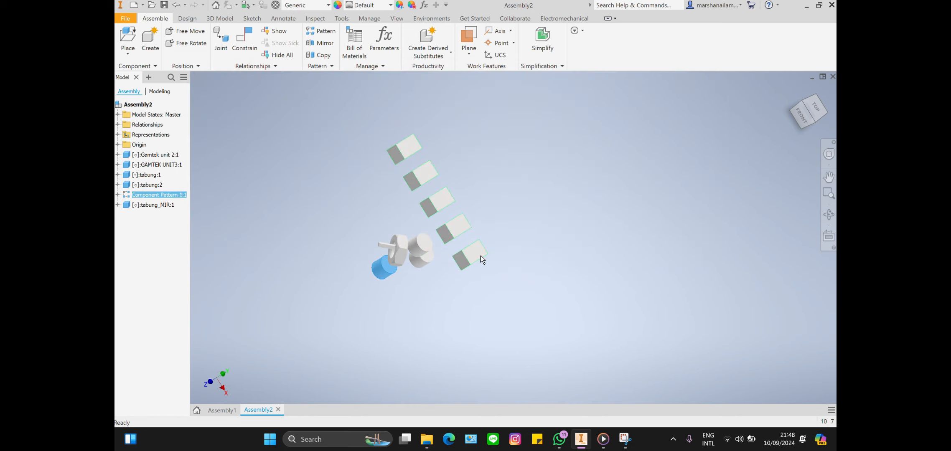
key("Escape")
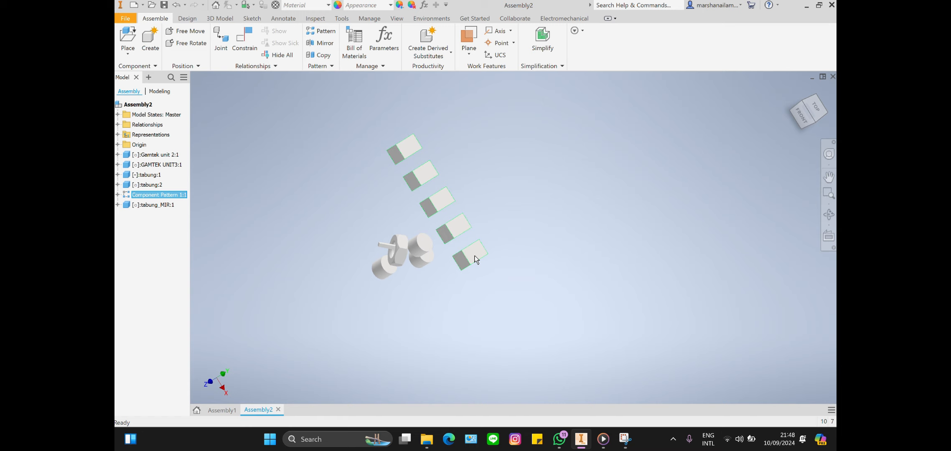
Step: Move the second cylinder tabung:2 away from the nut into the empty area beside the upper blocks of the pattern
right_click(400, 151)
left_click(503, 193)
left_click(419, 250)
left_click_drag(419, 250, 361, 186)
right_click(364, 188)
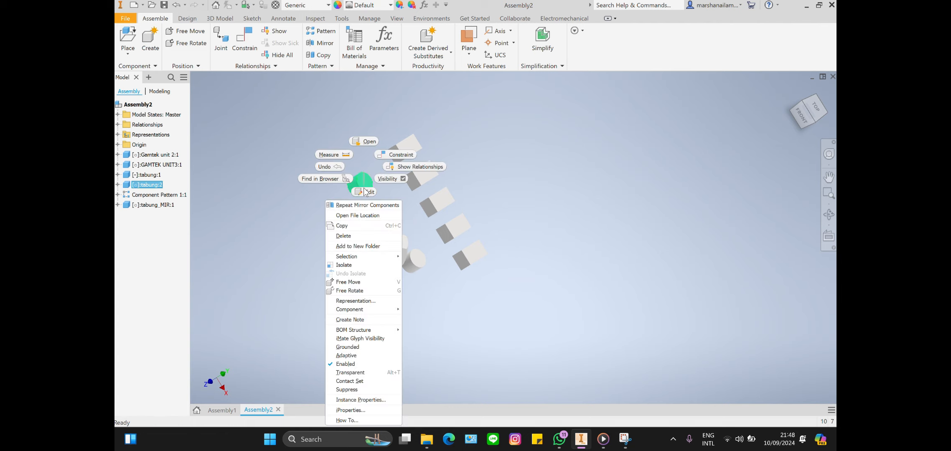
left_click(364, 182)
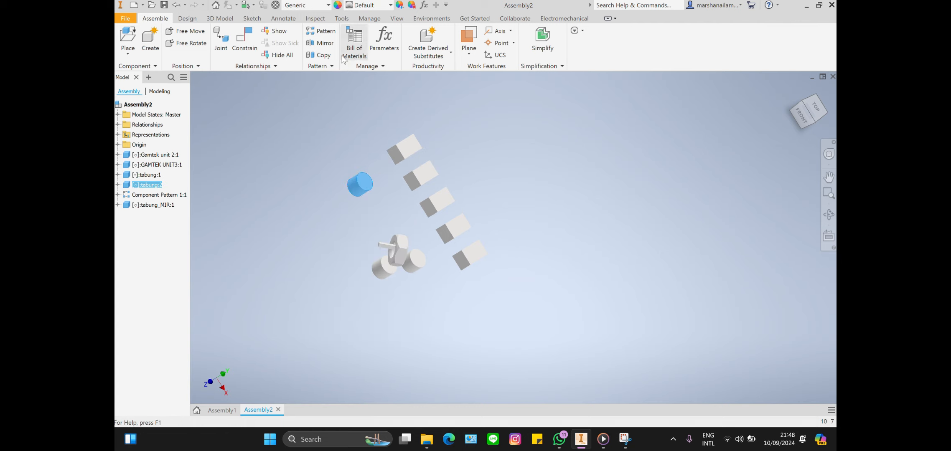
Step: Mirror the cylinder tabung:2 across the XY plane as a new part, and shift the original clear of its mirrored copy
left_click(322, 42)
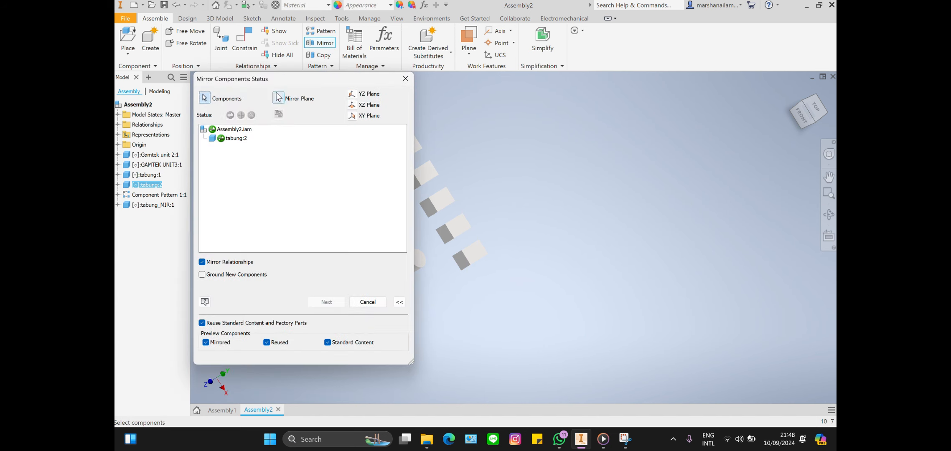
left_click(236, 139)
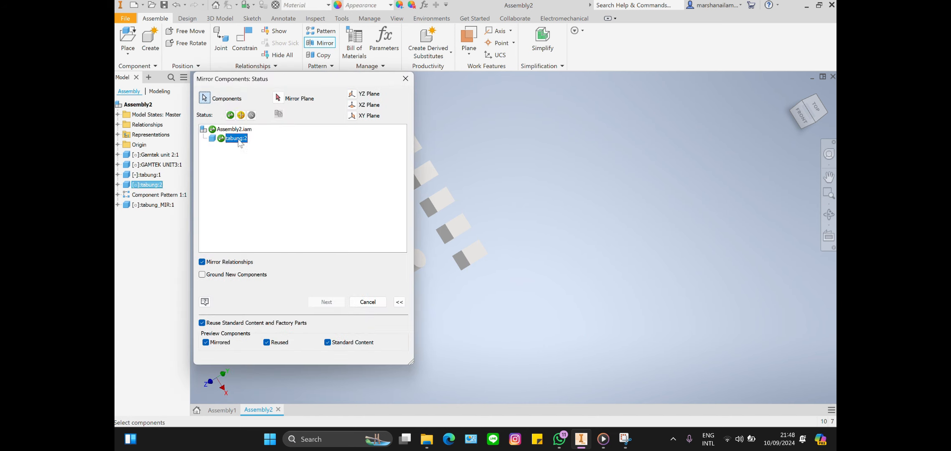
left_click(352, 117)
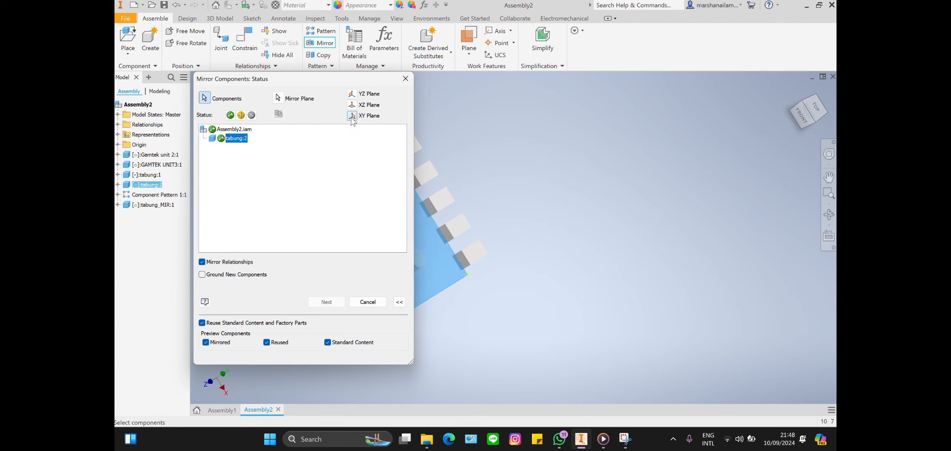
left_click(326, 302)
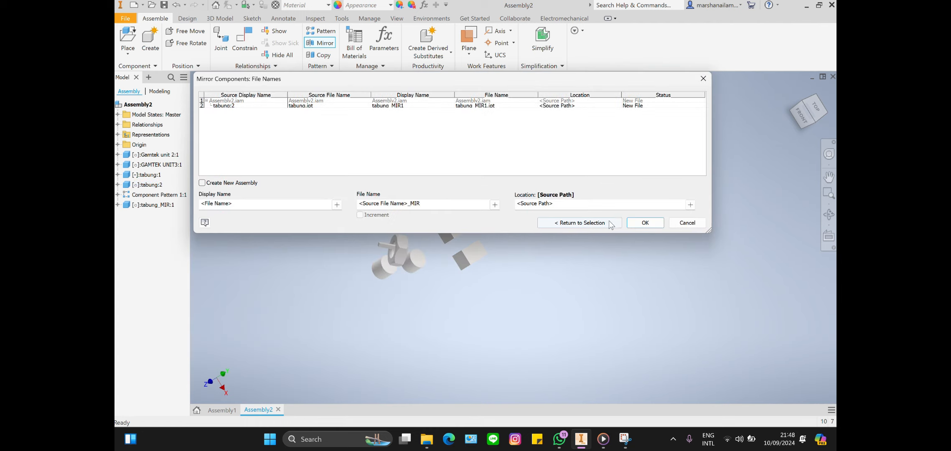
left_click(644, 223)
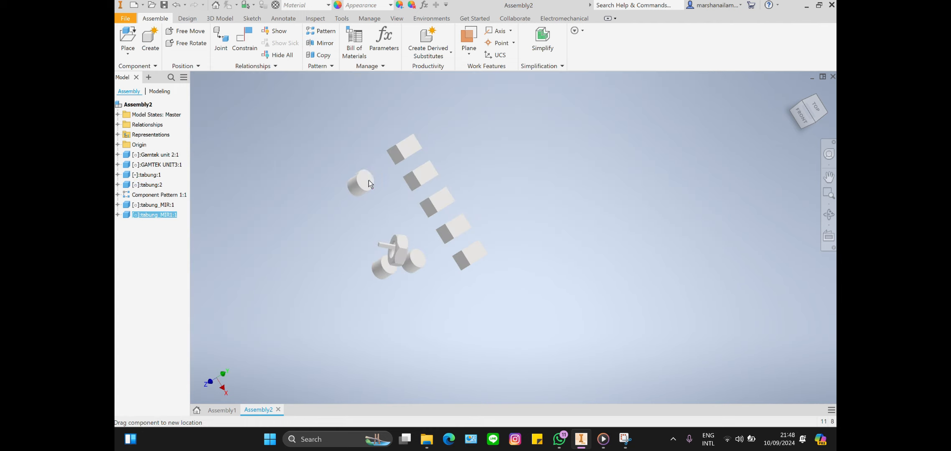
left_click_drag(365, 179, 367, 152)
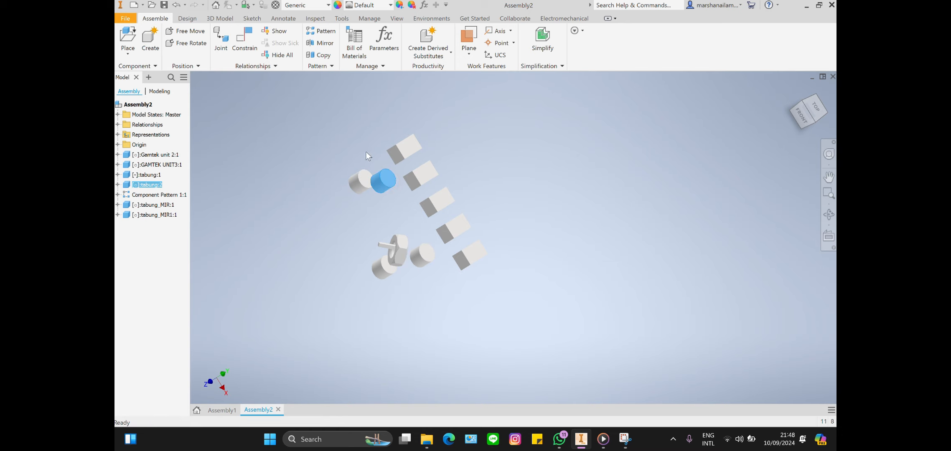
Step: Copy the cylinder tabung:2 with its relationships and place one copy in the empty area on the far side of the block pattern
left_click(323, 56)
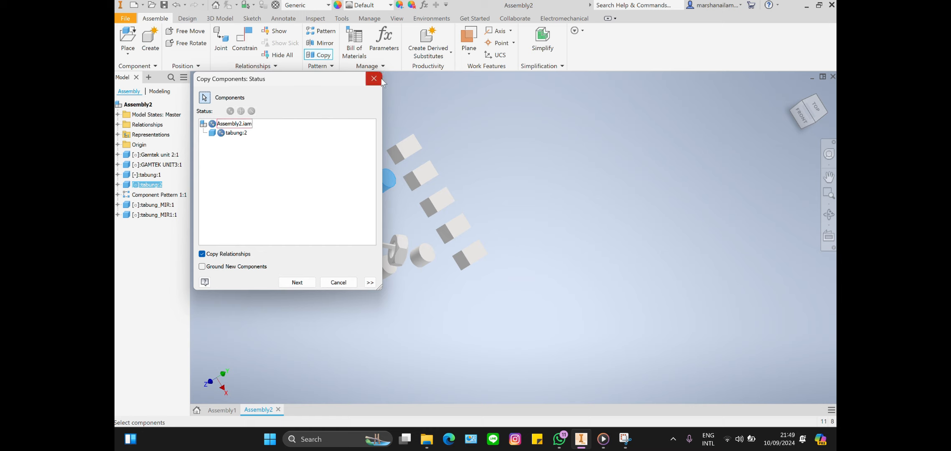
left_click(236, 133)
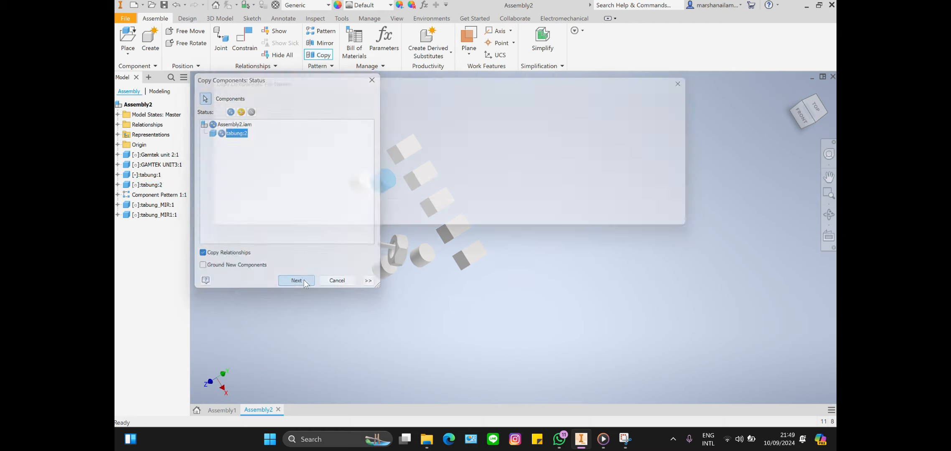
left_click(305, 282)
left_click(659, 225)
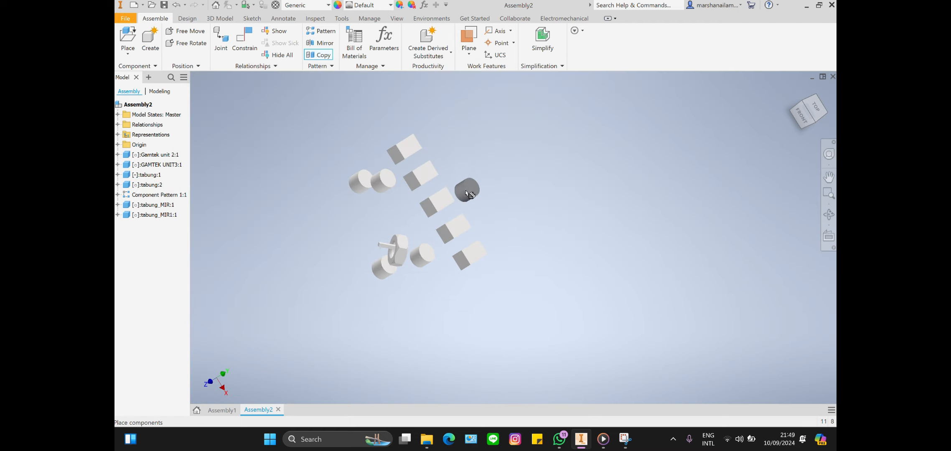
left_click(485, 186)
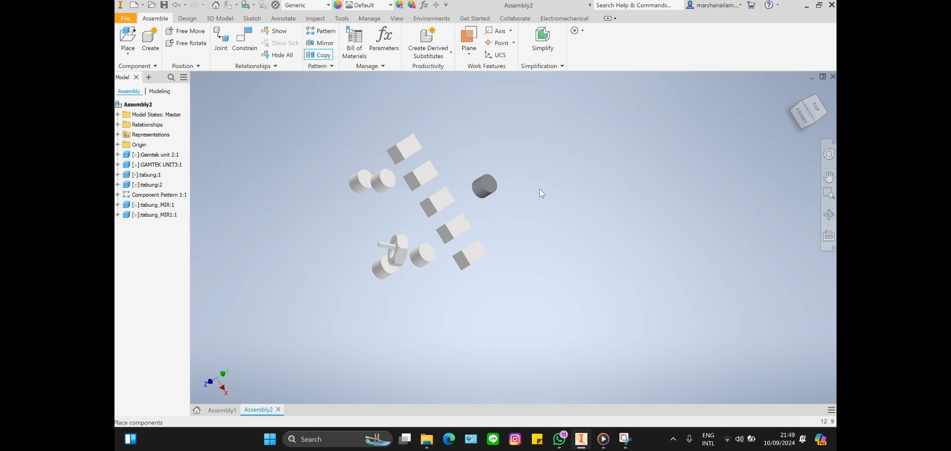
left_click(485, 186)
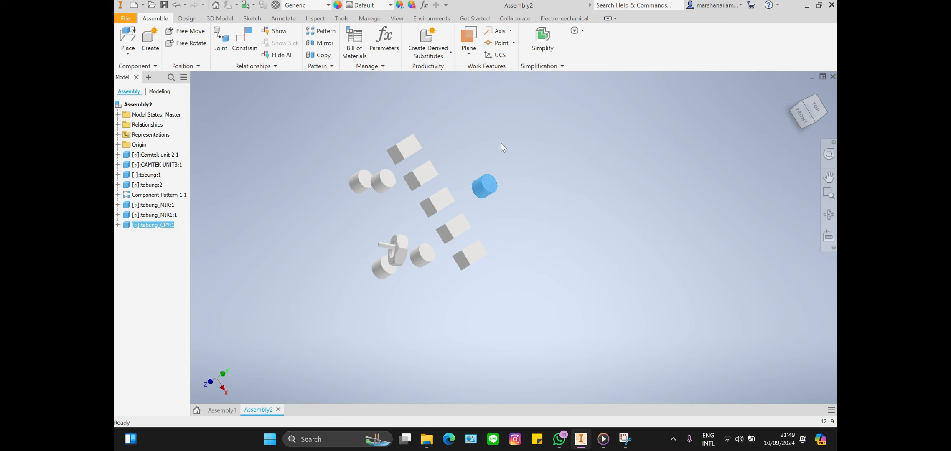
Step: Review the part rows and quantities in the assembly's bill of materials, and close it
left_click(357, 47)
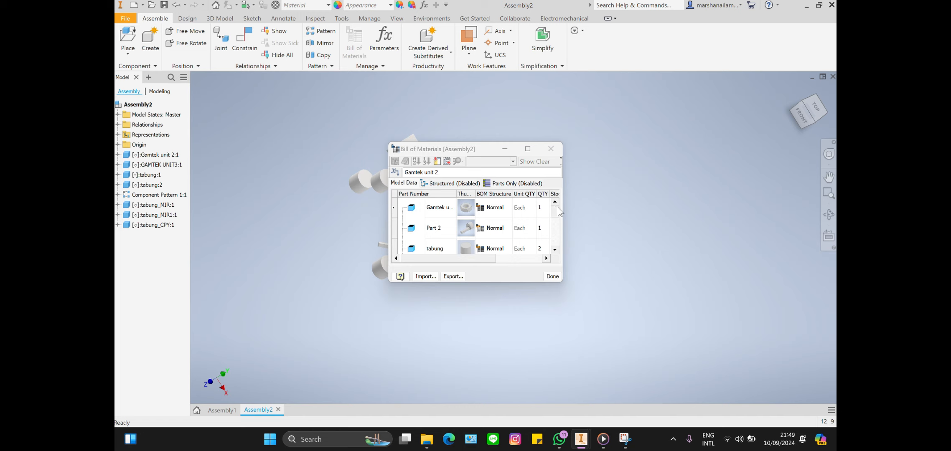
mouse_move(557, 212)
left_mouse_down()
mouse_move(557, 239)
mouse_move(550, 198)
mouse_move(555, 237)
mouse_move(555, 209)
left_mouse_up()
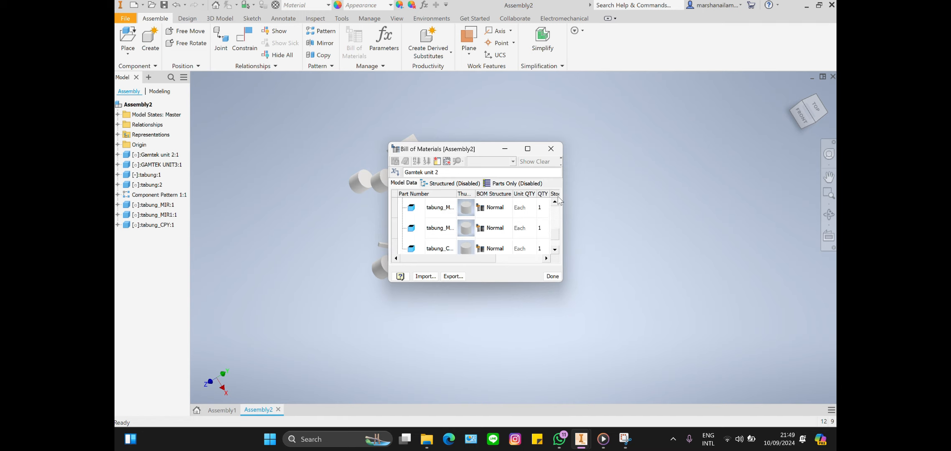
left_click(551, 149)
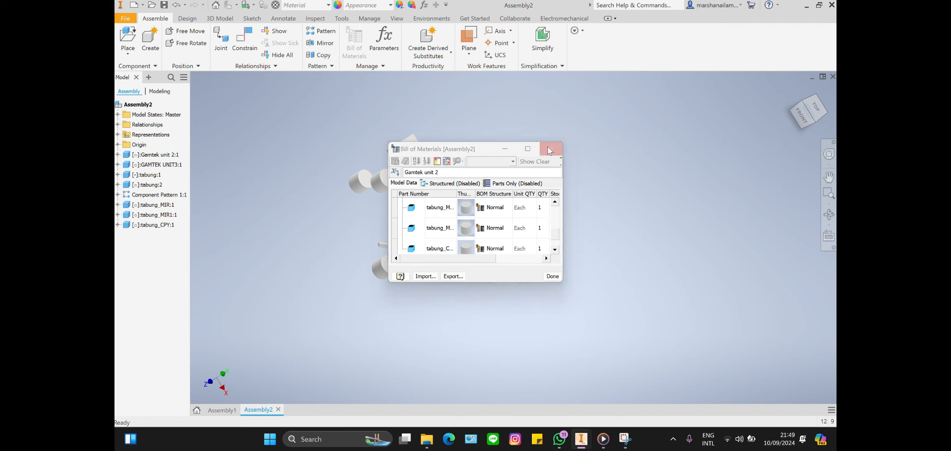
Step: Review the units and equations of the assembly's model parameters, including d1 and d2, and close the parameter table
left_click(391, 49)
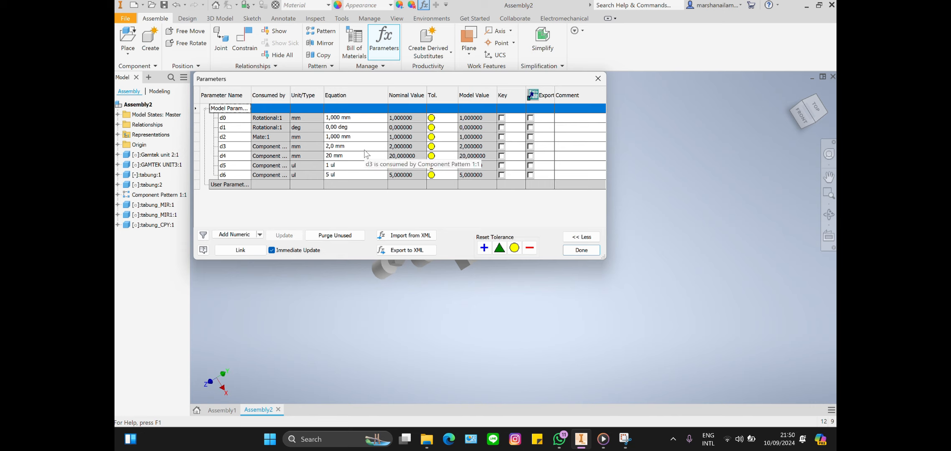
left_click(404, 136)
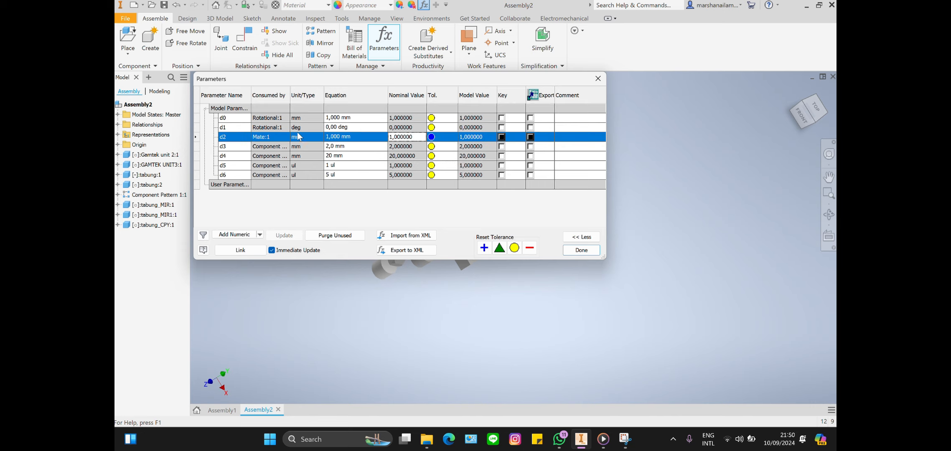
left_click(263, 128)
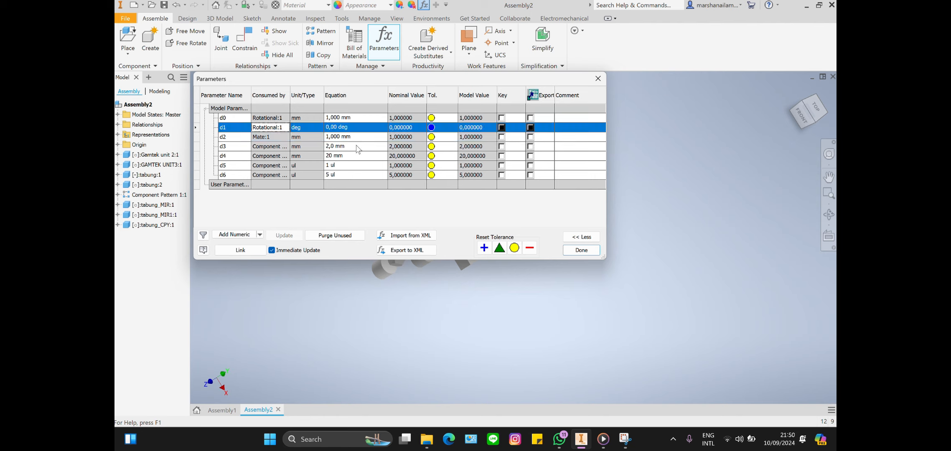
left_click(359, 127)
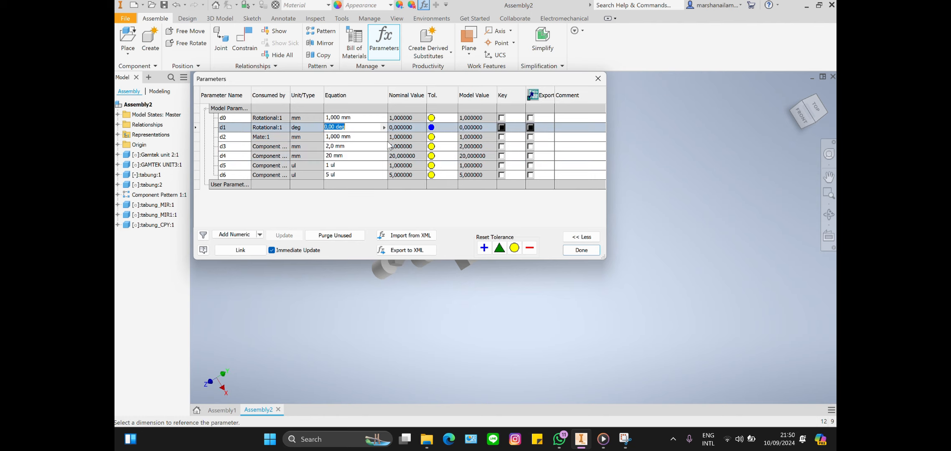
left_click(581, 250)
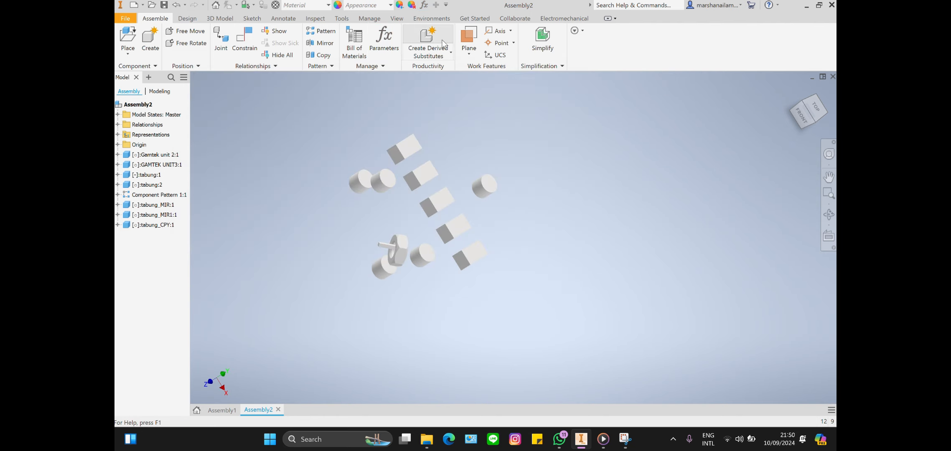
left_click(440, 51)
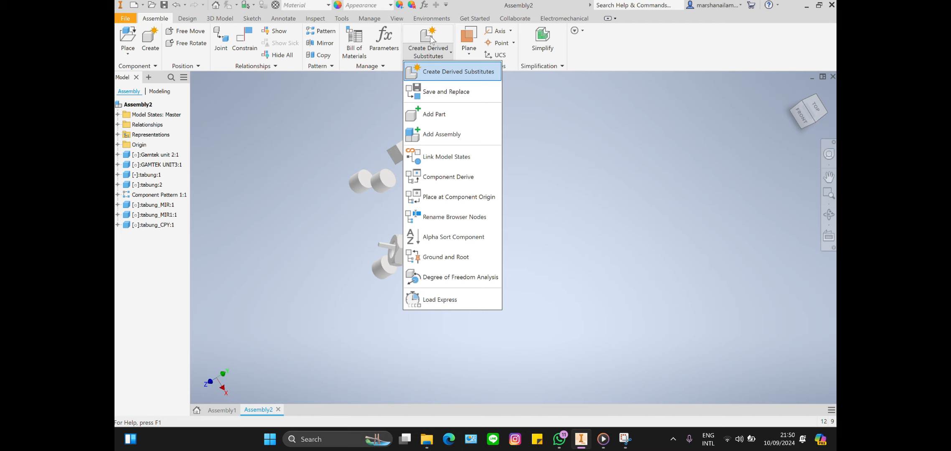
left_click(432, 41)
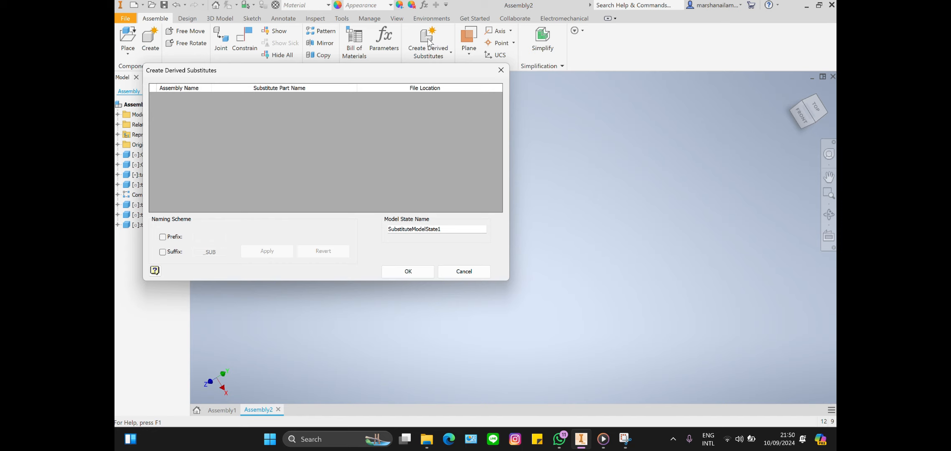
left_click(408, 272)
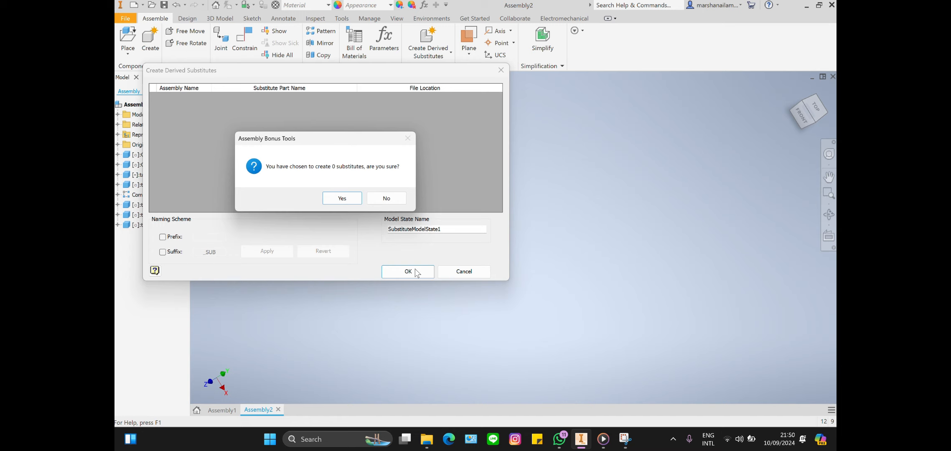
left_click(390, 201)
left_click(501, 68)
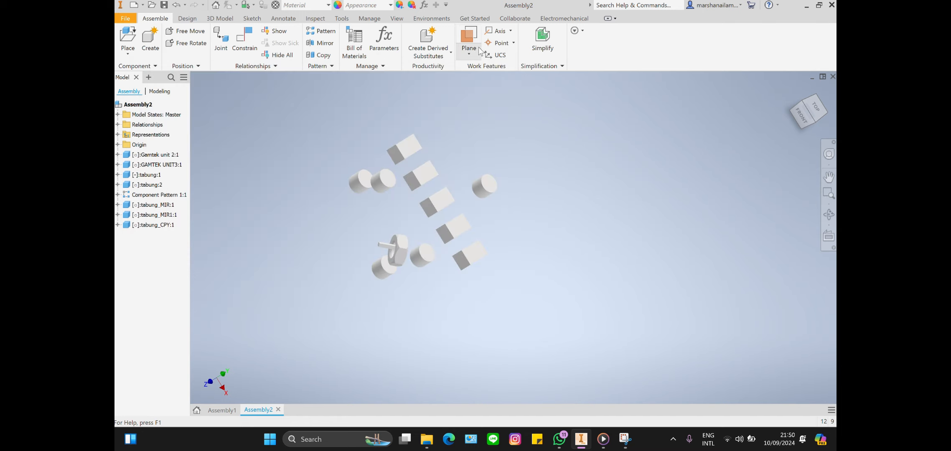
Step: Create a work plane offset outward from the long face of the uppermost block in the pattern
left_click(466, 47)
left_click(468, 37)
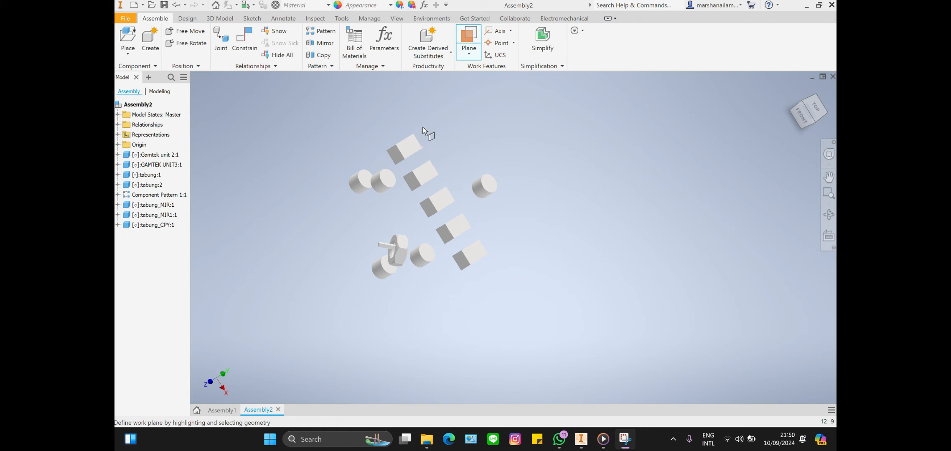
left_click(411, 147)
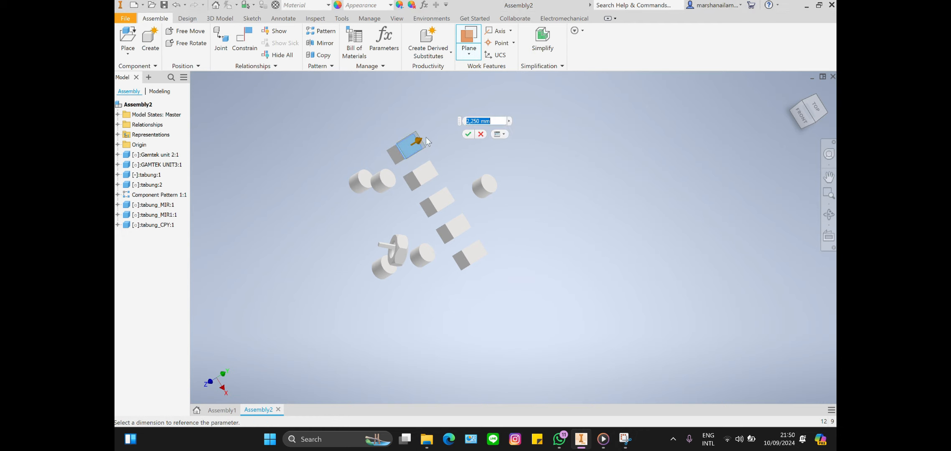
left_click_drag(422, 154, 447, 137)
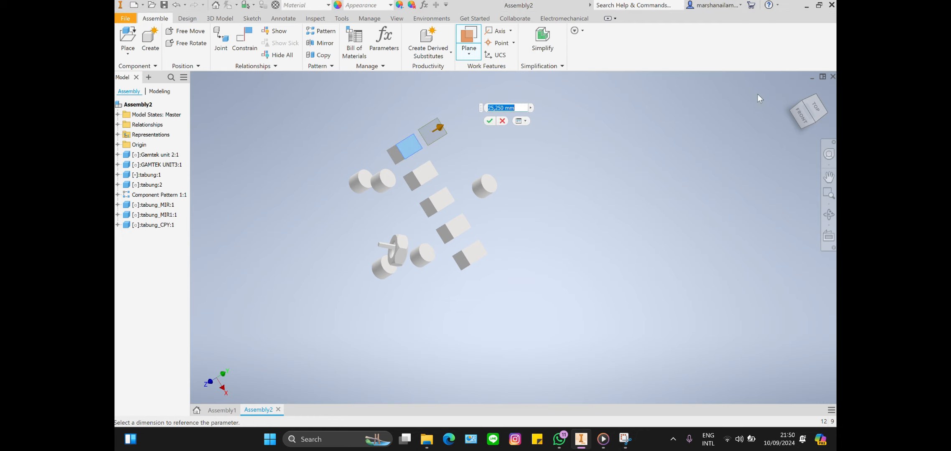
left_click_drag(758, 95, 822, 145)
left_click_drag(486, 114, 488, 115)
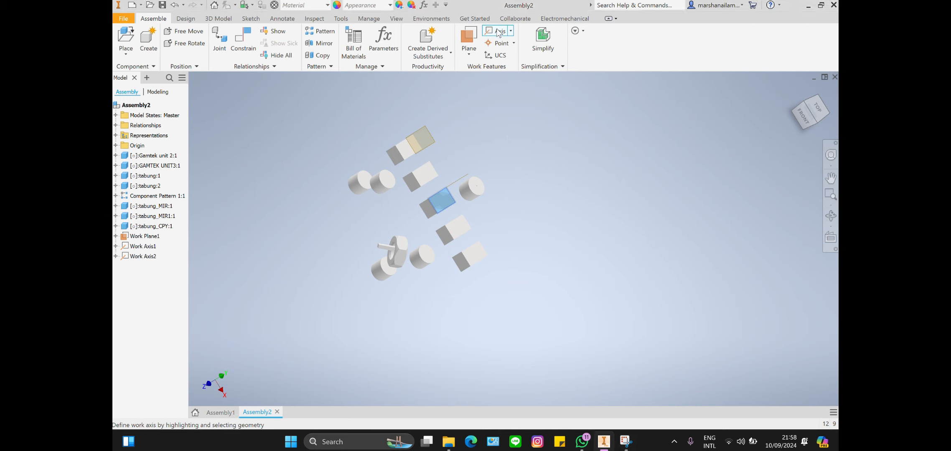
Step: Add a work axis using the geometry of the upper blocks in the component pattern
left_click(468, 166)
left_click(424, 137)
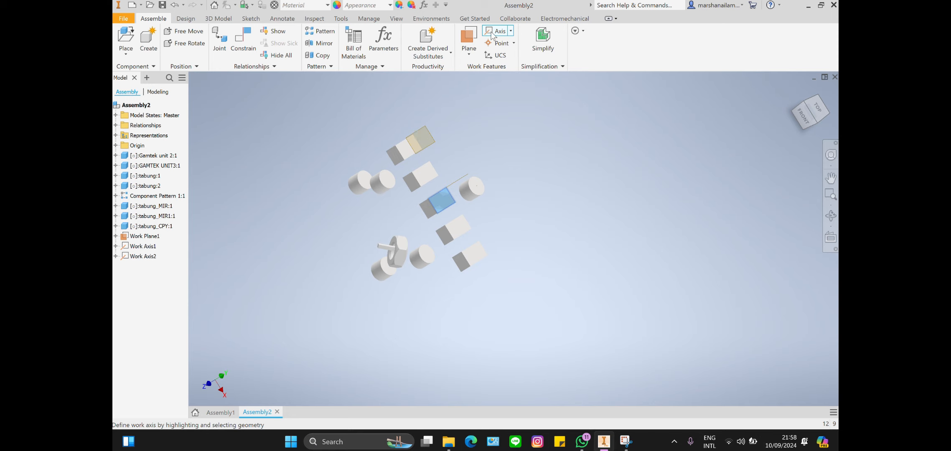
left_click(405, 157)
left_click(436, 175)
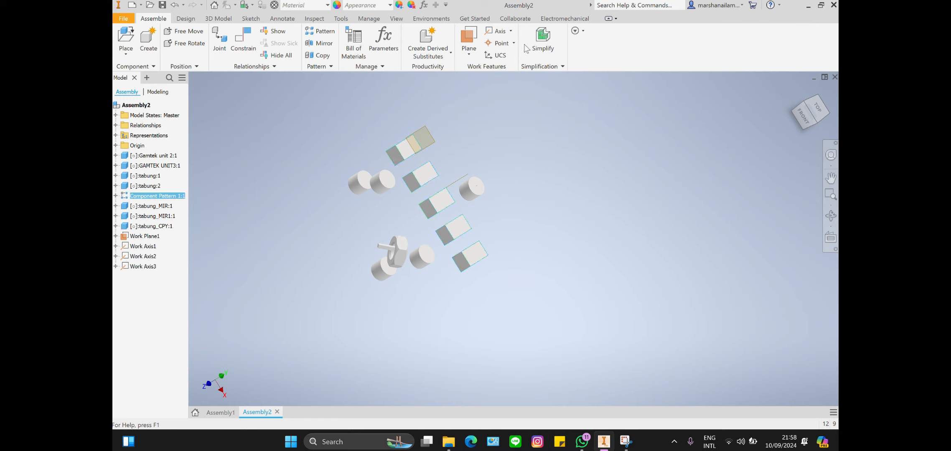
Step: Try to define a work point on the geometry around the upper blocks and the neighbouring cylinders
left_click(513, 43)
left_click(502, 61)
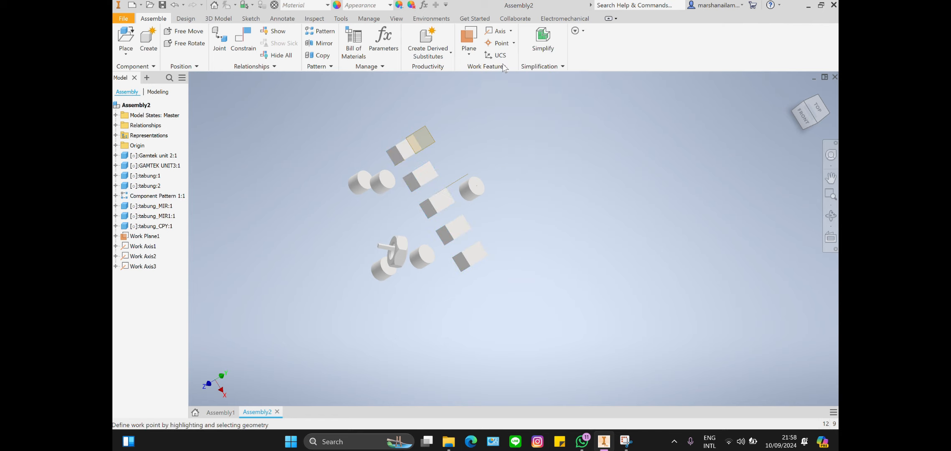
left_click(426, 175)
left_click(503, 42)
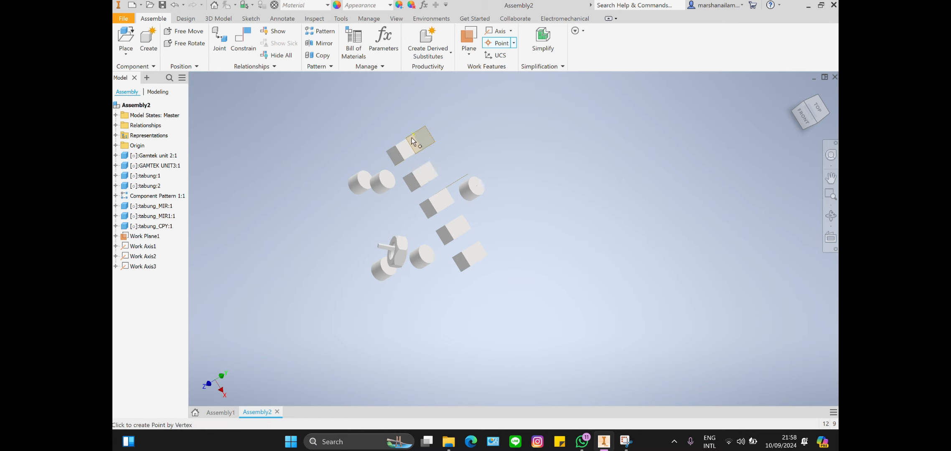
left_click(391, 182)
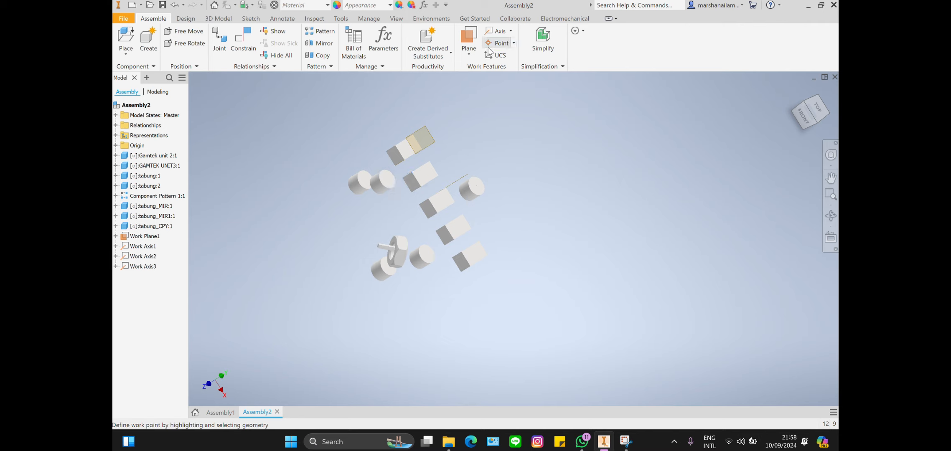
Step: Try to define a vertex or midpoint work point using the middle block's face and an edge of the block above it
left_click(514, 44)
left_click(515, 82)
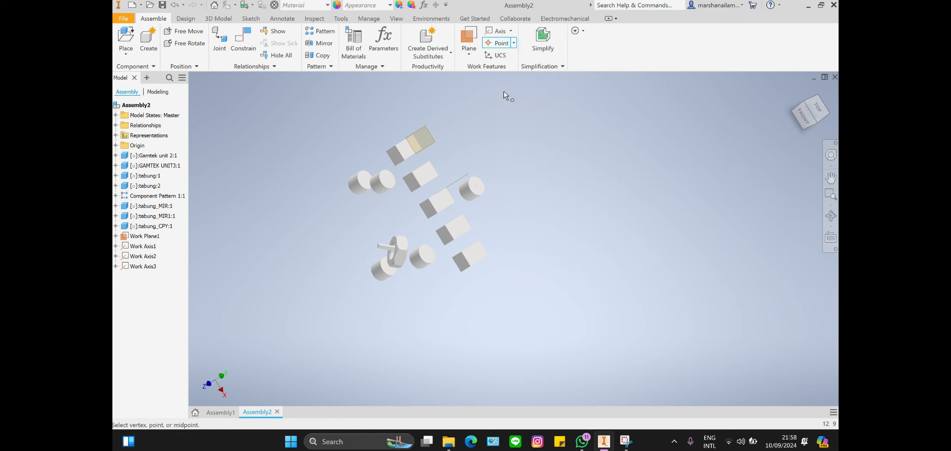
left_click(442, 202)
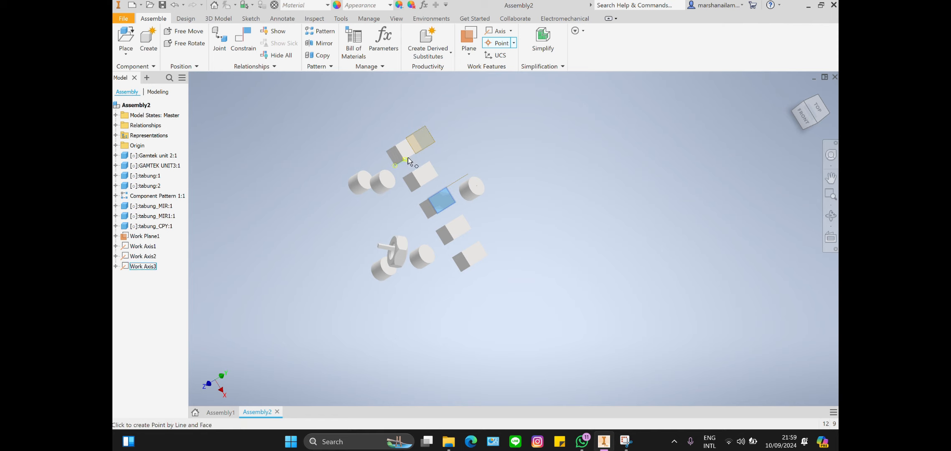
left_click(423, 167)
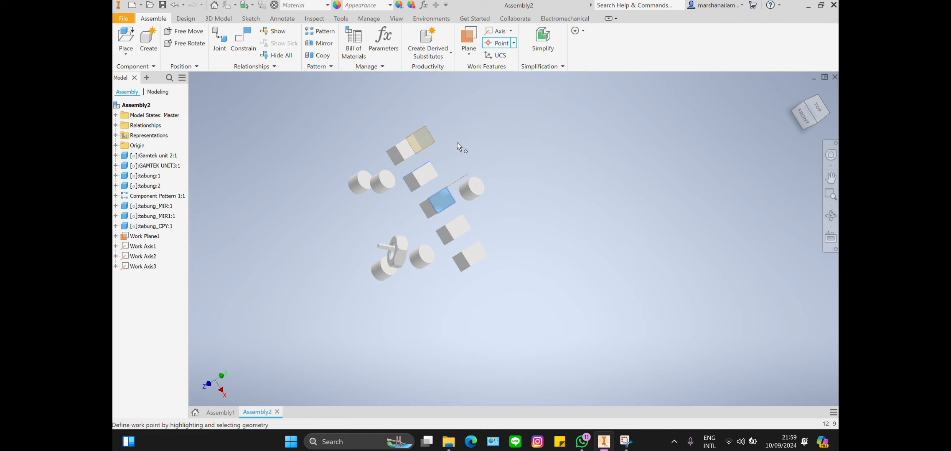
Step: Try to place a user coordinate system in the empty area beside the uppermost block
left_click(496, 55)
left_click(462, 108)
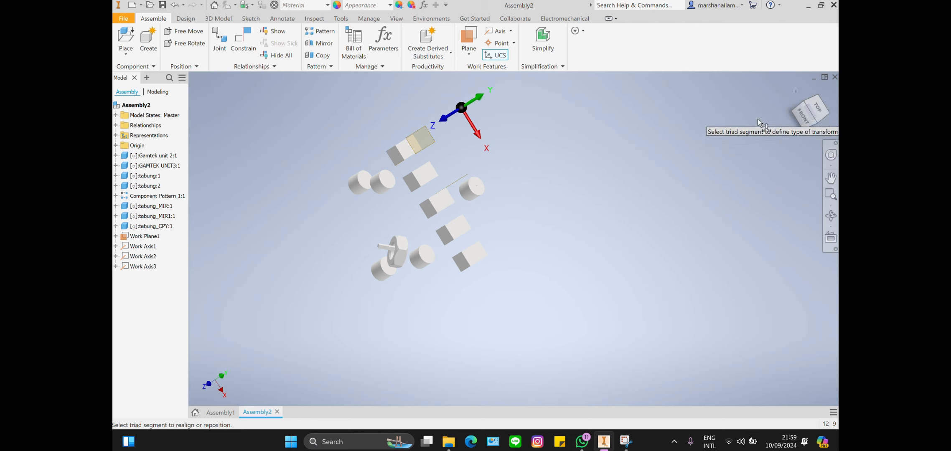
mouse_move(810, 103)
left_mouse_down()
mouse_move(817, 140)
mouse_move(819, 129)
mouse_move(665, 125)
mouse_move(681, 216)
mouse_move(672, 132)
mouse_move(642, 138)
mouse_move(612, 163)
mouse_move(752, 154)
mouse_move(794, 103)
left_mouse_up()
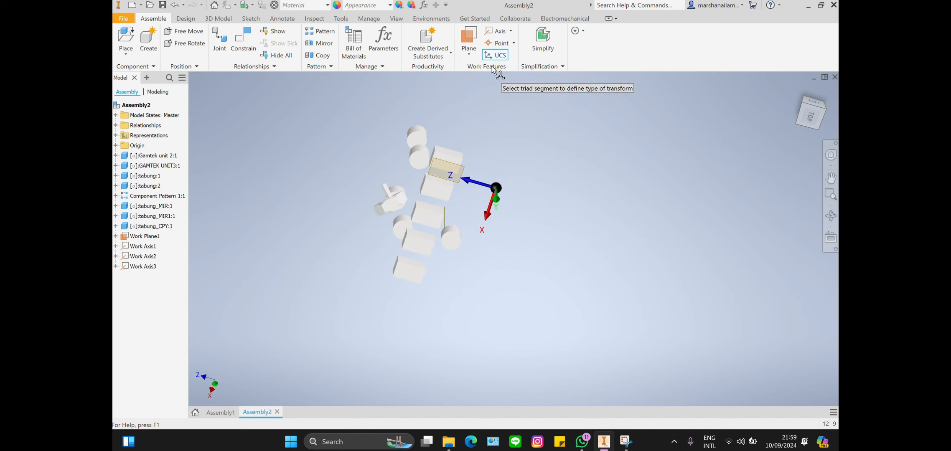
Step: Try to run Simplify on the unsaved assembly, and dismiss the save requirement
left_click(545, 44)
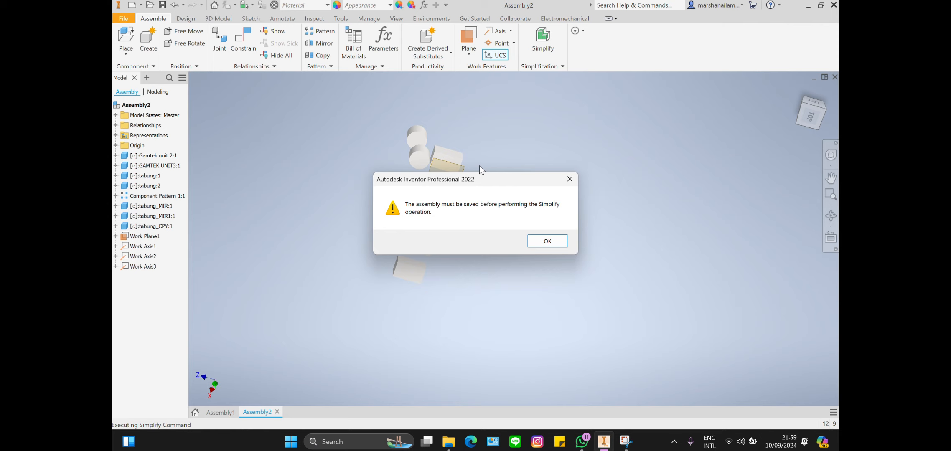
left_click(570, 179)
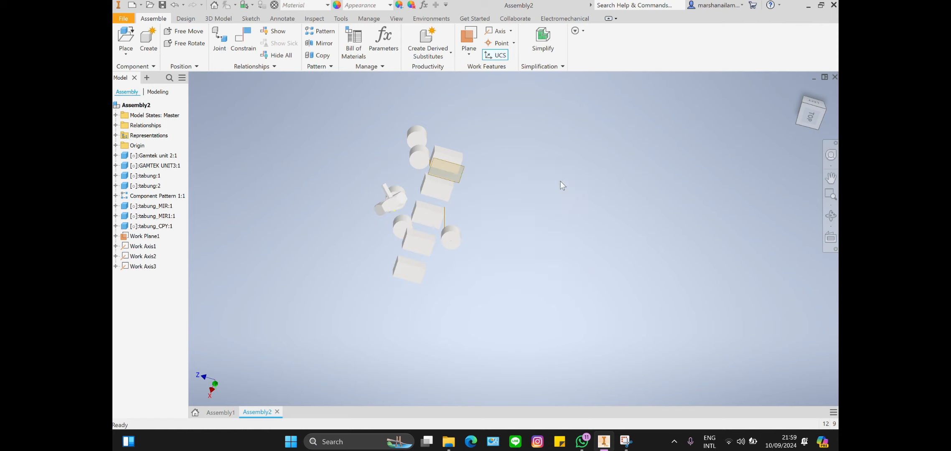
left_click(543, 40)
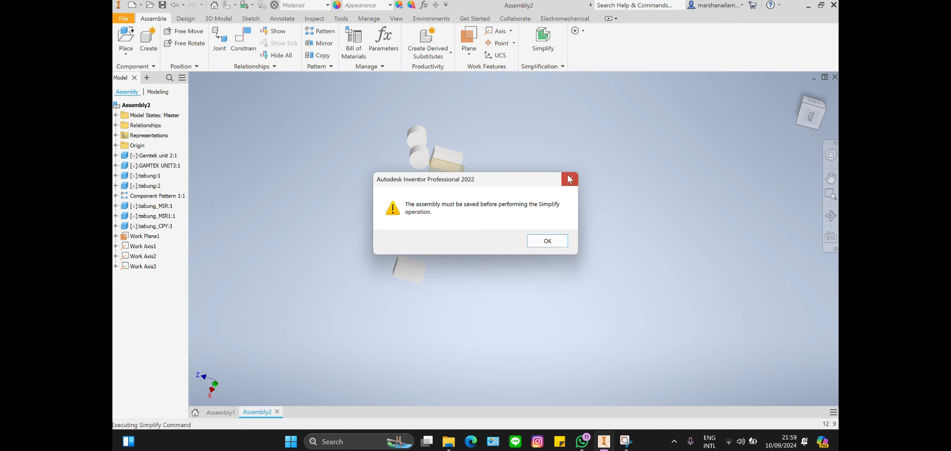
left_click(570, 179)
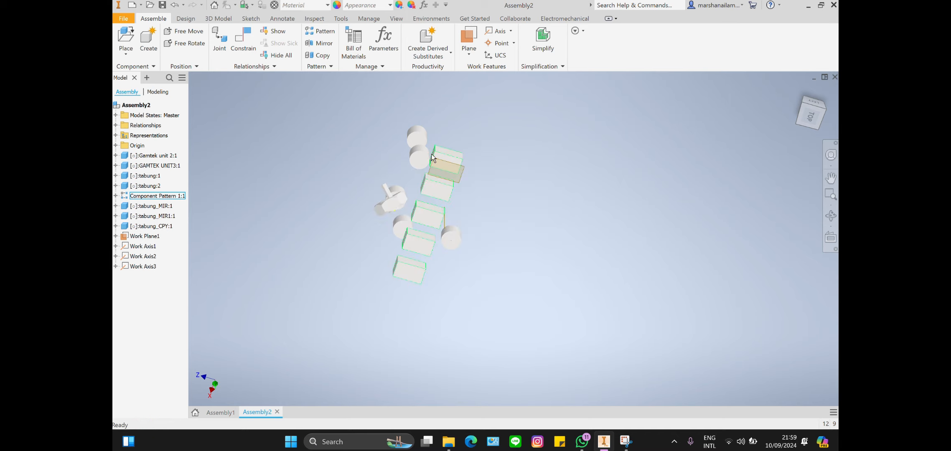
Step: Move the cylinder tabung:2 across the block pattern into the empty area on its other side
left_click_drag(429, 151, 479, 198)
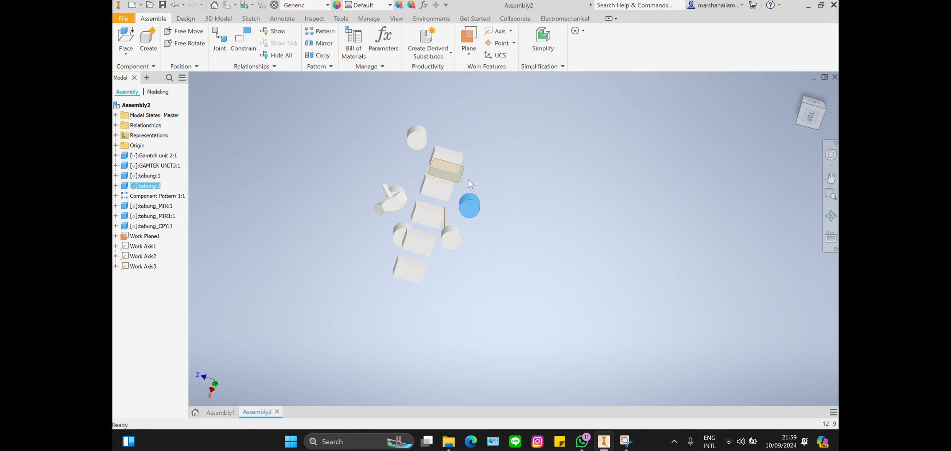
left_click(394, 126)
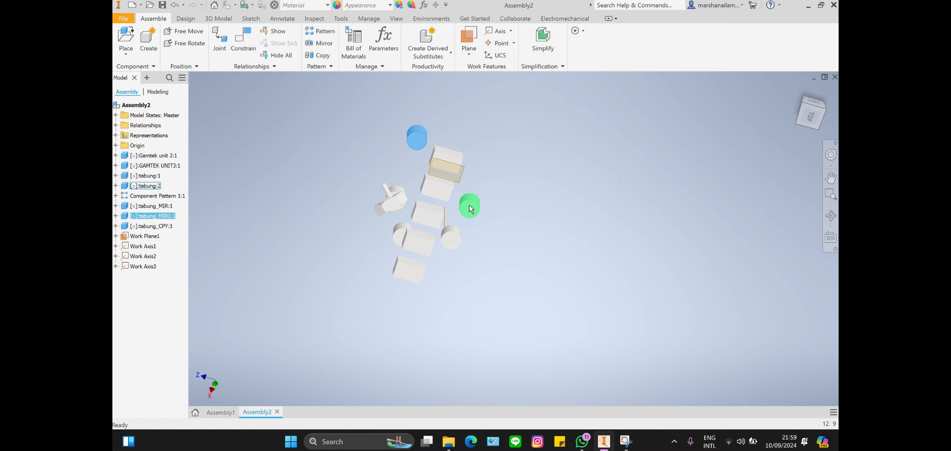
left_click_drag(453, 167, 433, 194)
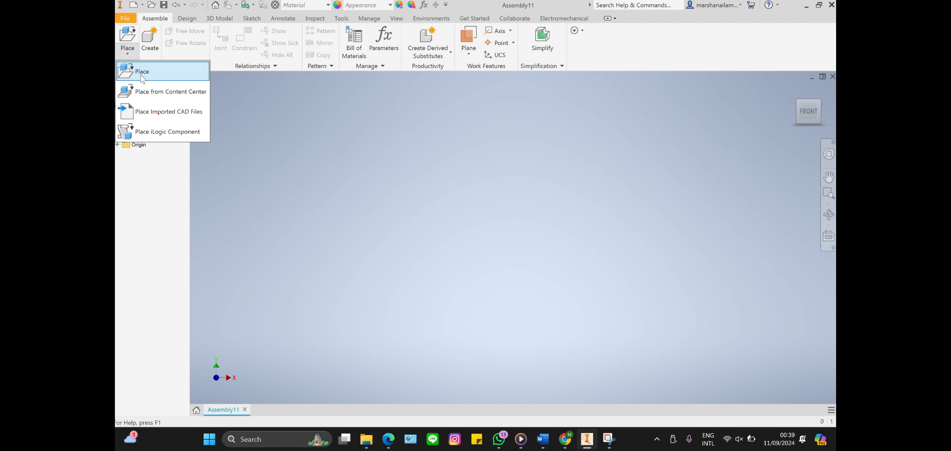
Step: Place one instance of the balok part in the new assembly
left_click(144, 70)
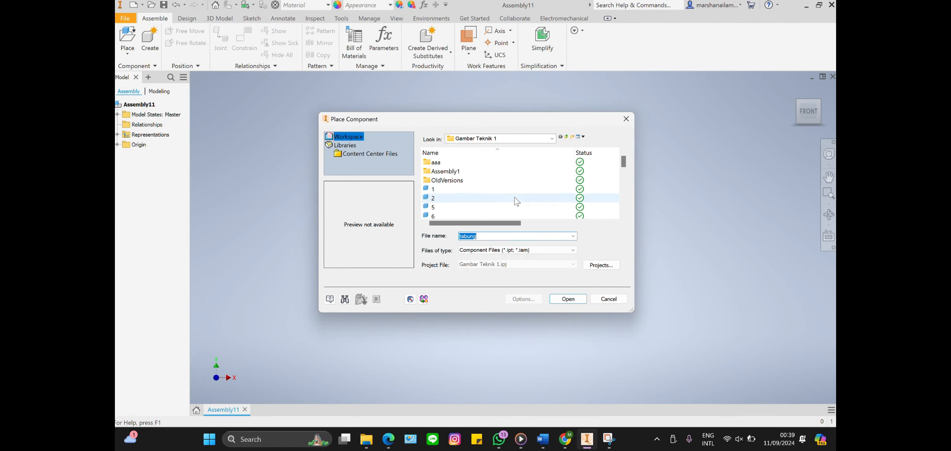
scroll(517, 202, "down", 3)
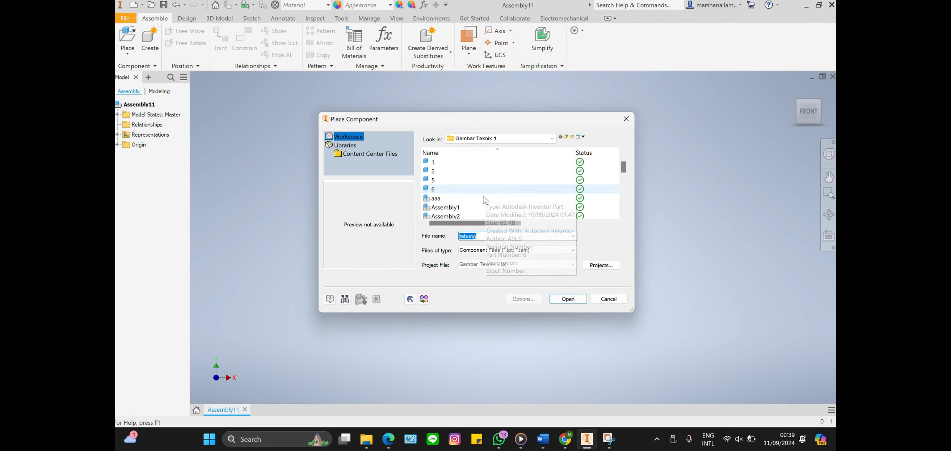
double_click(471, 180)
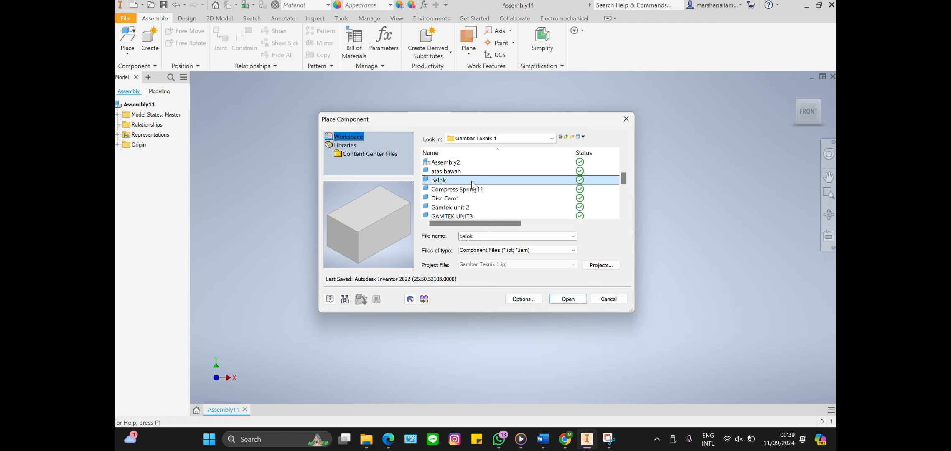
left_click(471, 182)
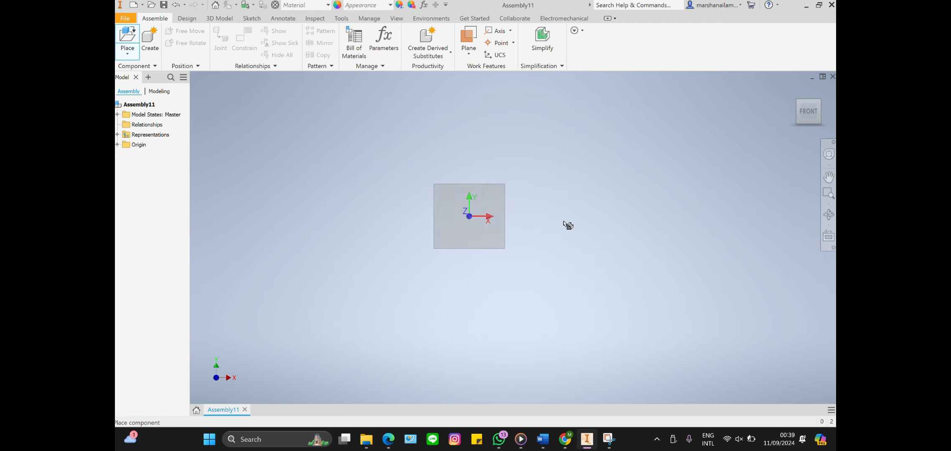
right_click(664, 158)
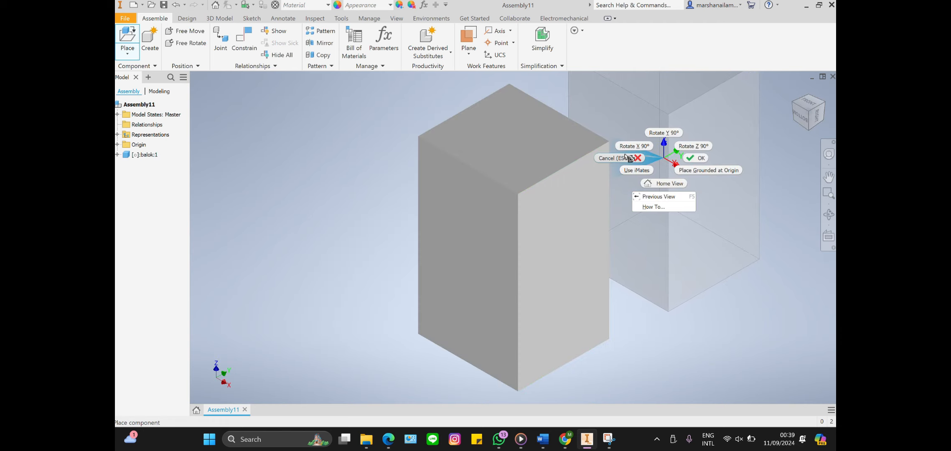
left_click(627, 158)
Step: Start a bolted connection and save the assembly under the file name Assembly11 in the Gambar Teknik 1 folder
left_click(187, 18)
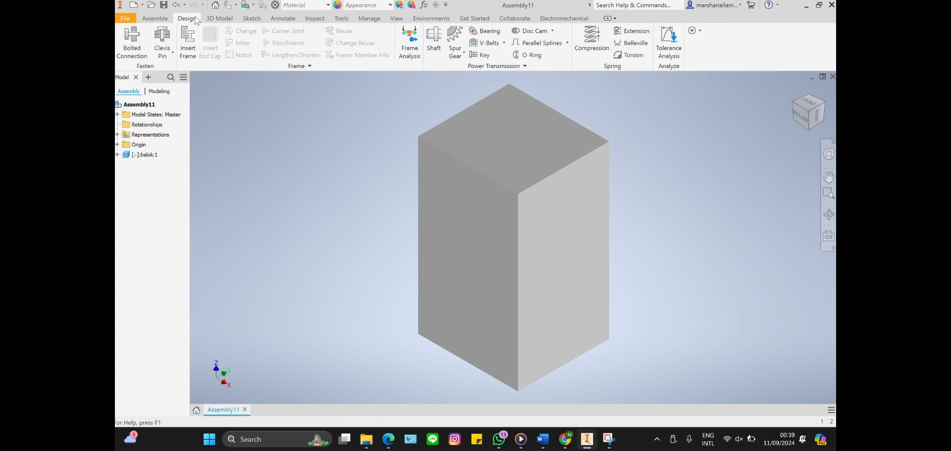
left_click(132, 42)
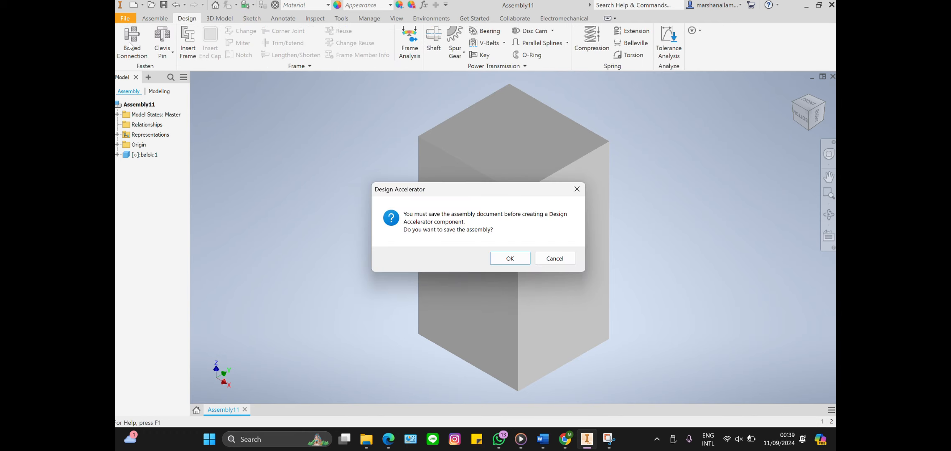
left_click(516, 261)
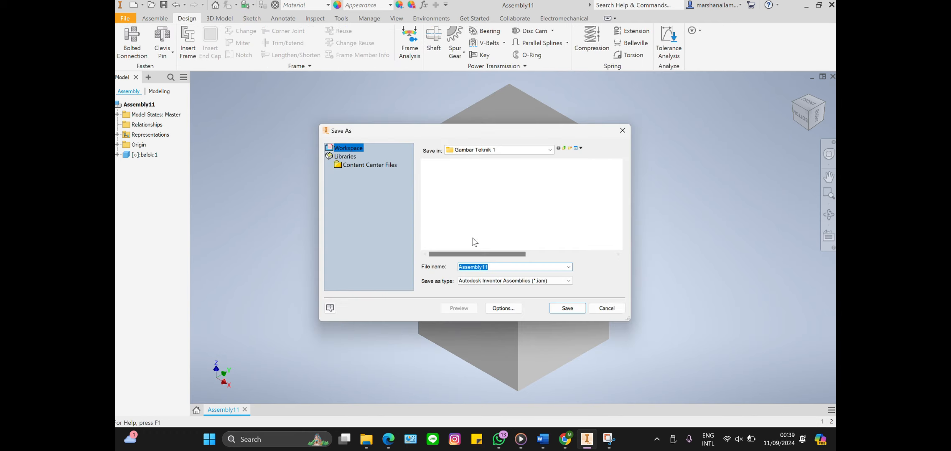
left_click(570, 309)
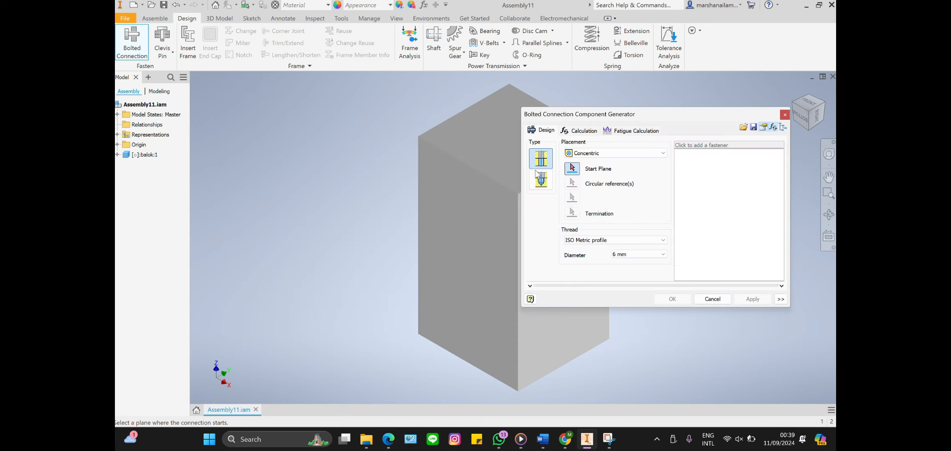
Step: Set the bolted connection's placement to Linear, with the block's upper face as the start plane
scroll(464, 197, "up", 2)
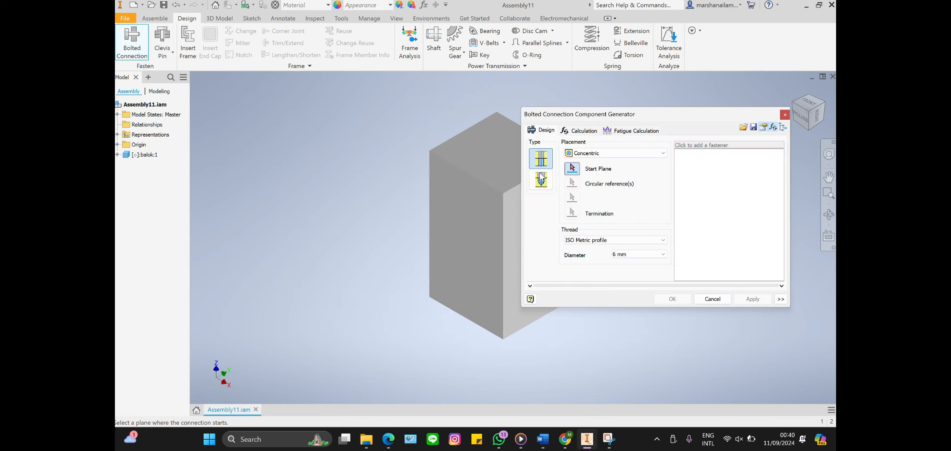
left_click_drag(674, 121, 719, 126)
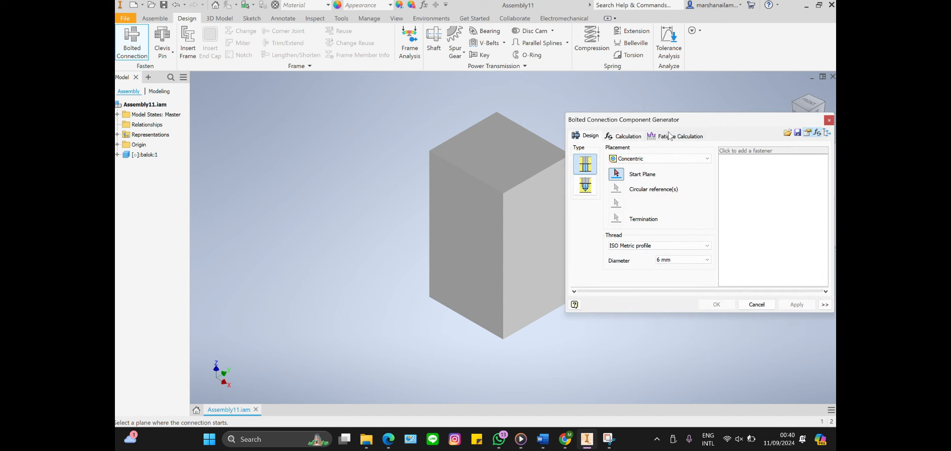
left_click(657, 160)
left_click(644, 164)
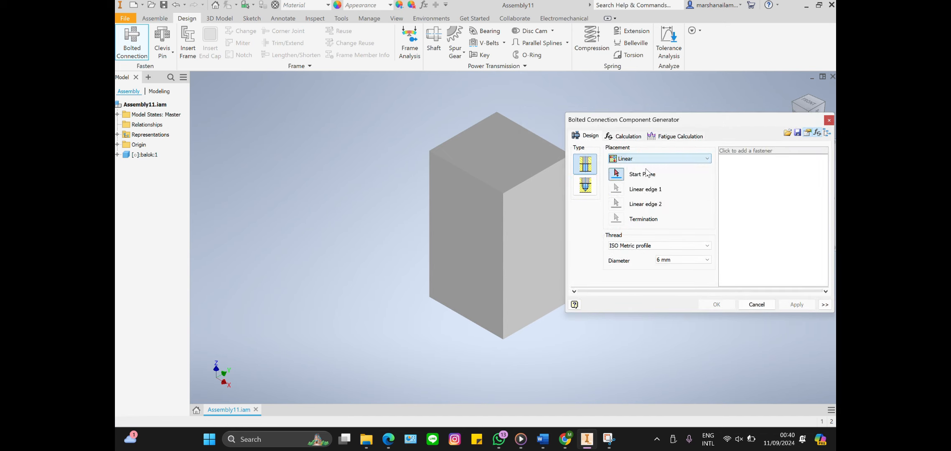
left_click(485, 147)
left_click(485, 147)
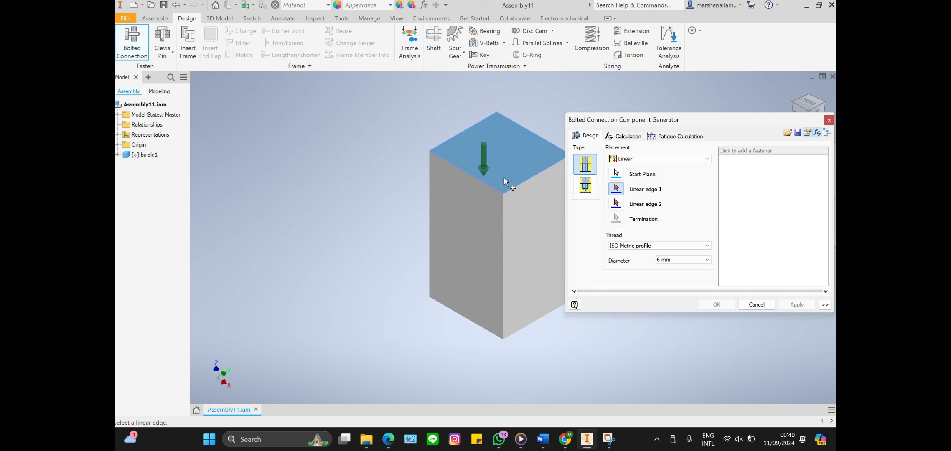
Step: Position the bolt hole 5 mm from each of two adjacent edges of the block's upper face
left_click(531, 181)
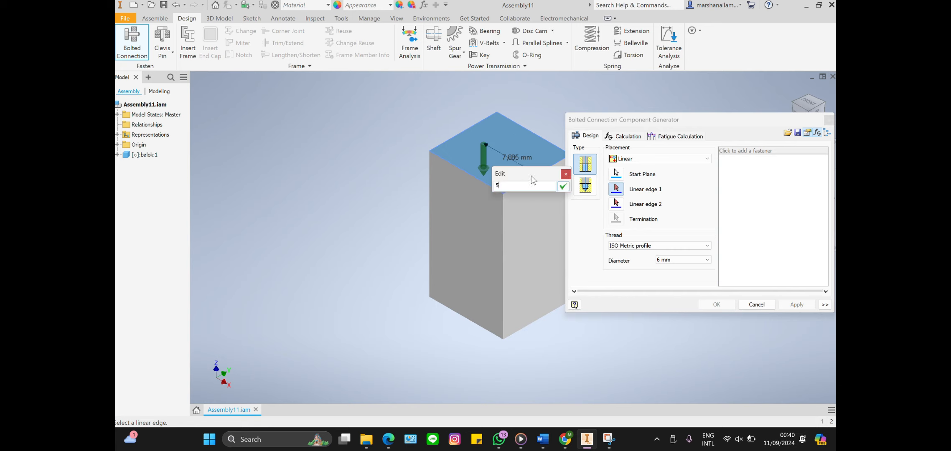
type("5")
left_click(564, 186)
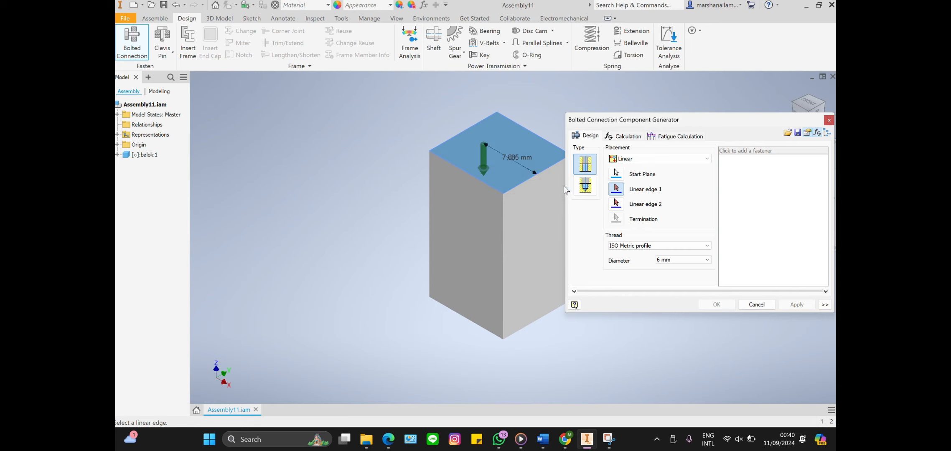
left_click(480, 180)
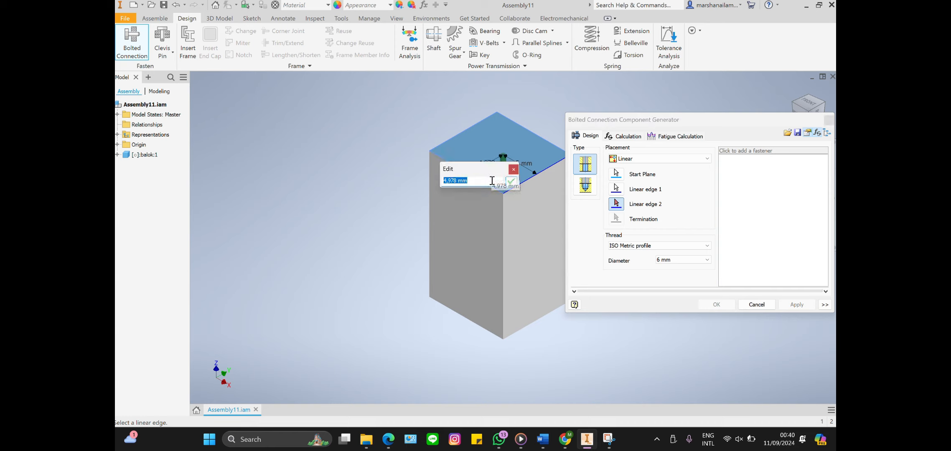
type("5")
left_click(514, 179)
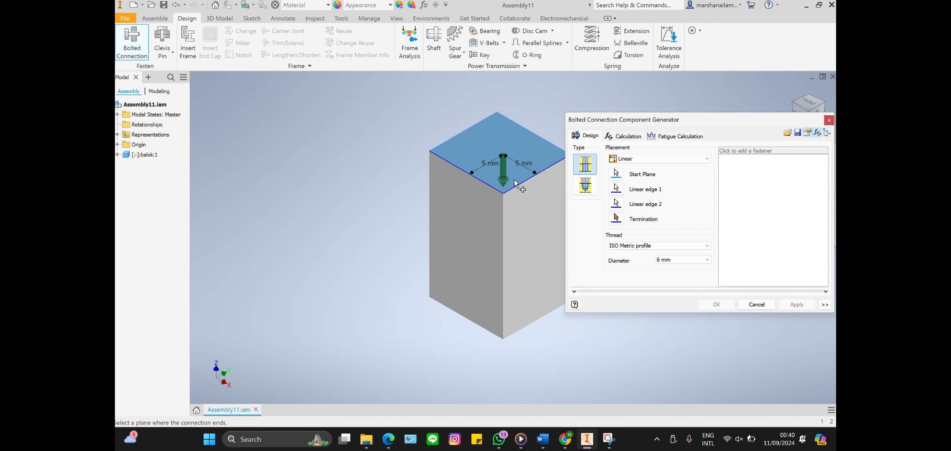
Step: Terminate the bolt hole at the block's bottom face, add an ISO 4162 bolt, and create the bolted connection
left_click(501, 316)
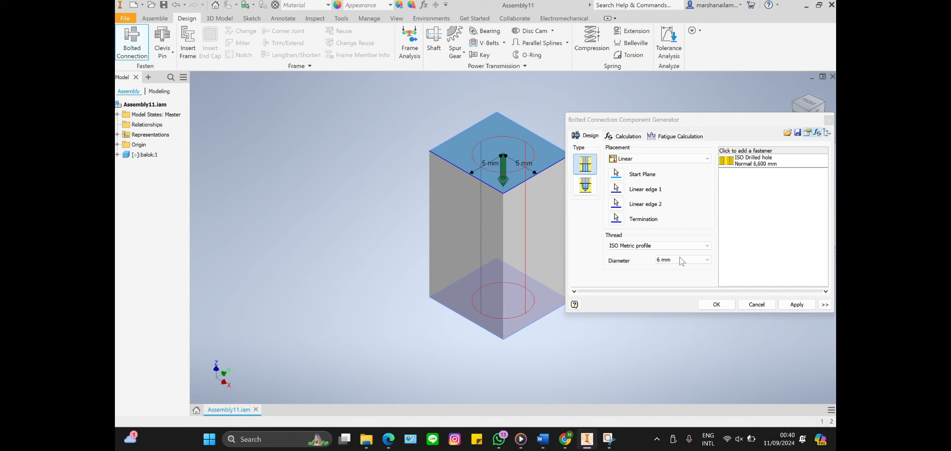
left_click(788, 159)
left_click(785, 153)
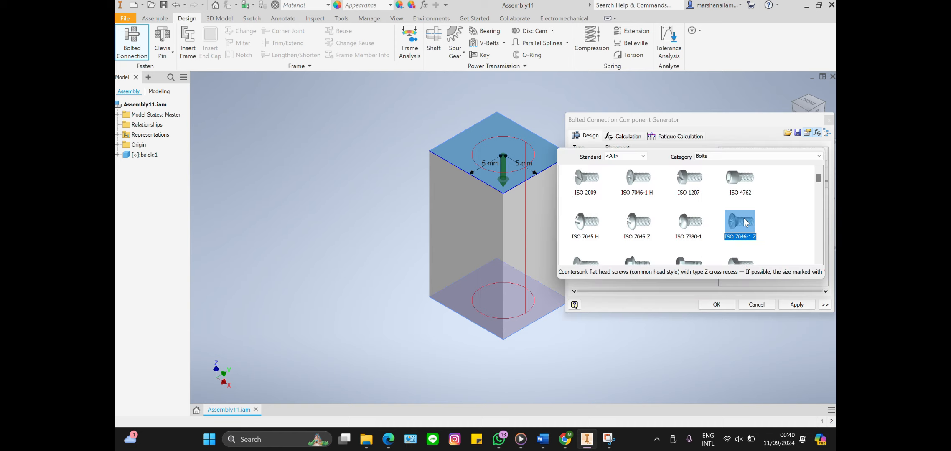
scroll(692, 221, "down", 1)
left_click(682, 216)
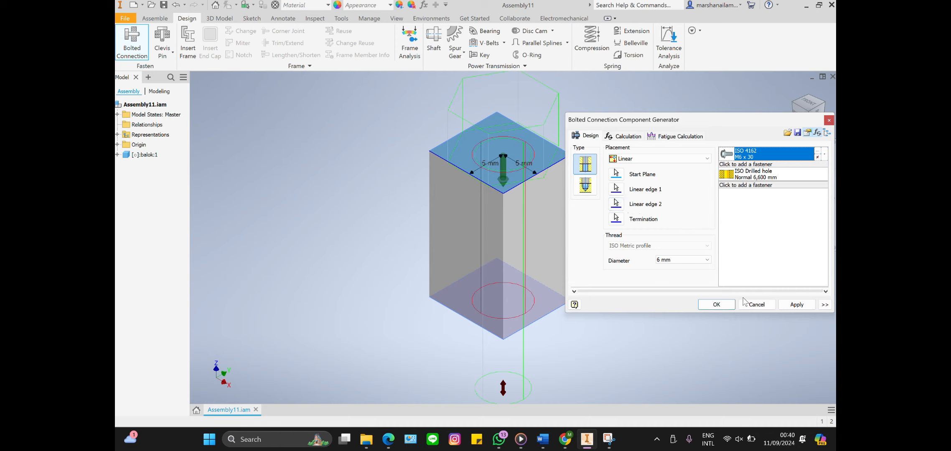
left_click(716, 304)
Step: Inspect the bolted block from another side and undo the bolted connection
scroll(670, 194, "down", 4)
scroll(669, 191, "up", 4)
middle_click_drag(667, 190, 727, 126, "shift")
key("ctrl+z")
Step: Start a clevis pin connection on the block's end face, positioned 4 mm from each of two adjacent edges
left_click(162, 37)
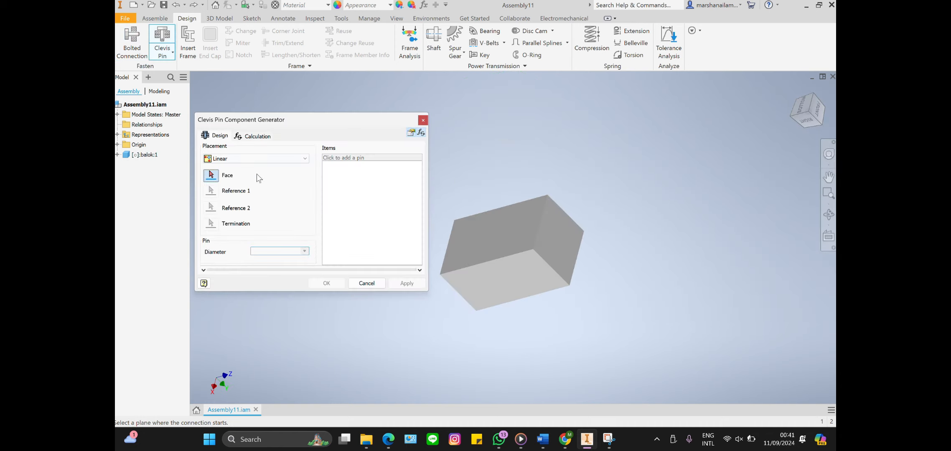
left_click(545, 238)
left_click(544, 209)
type("4")
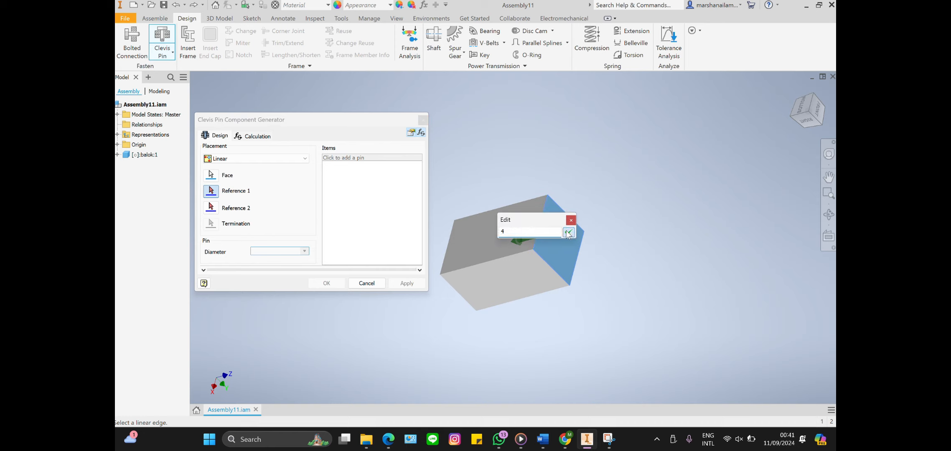
left_click(569, 232)
type("4")
left_click(578, 269)
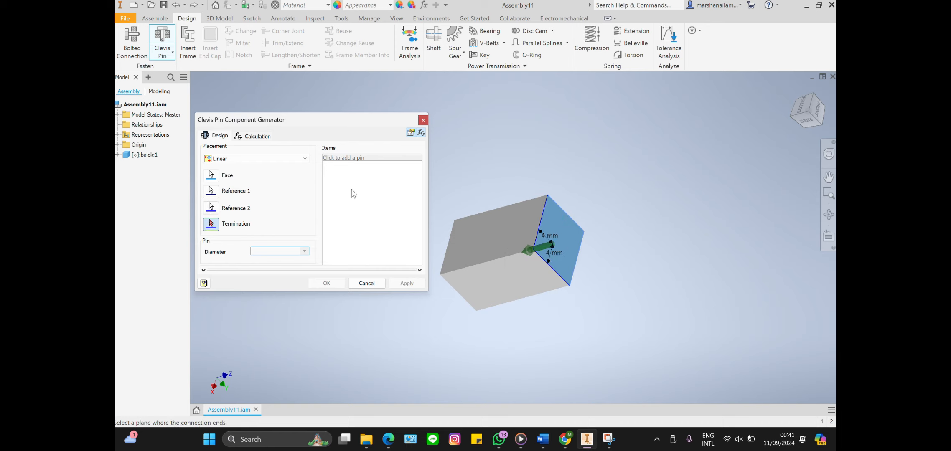
Step: Terminate the clevis pin at the opposite end face, add pilot pin JB/T 7647.2-2008, and create the connection
left_click(464, 261)
left_click(374, 158)
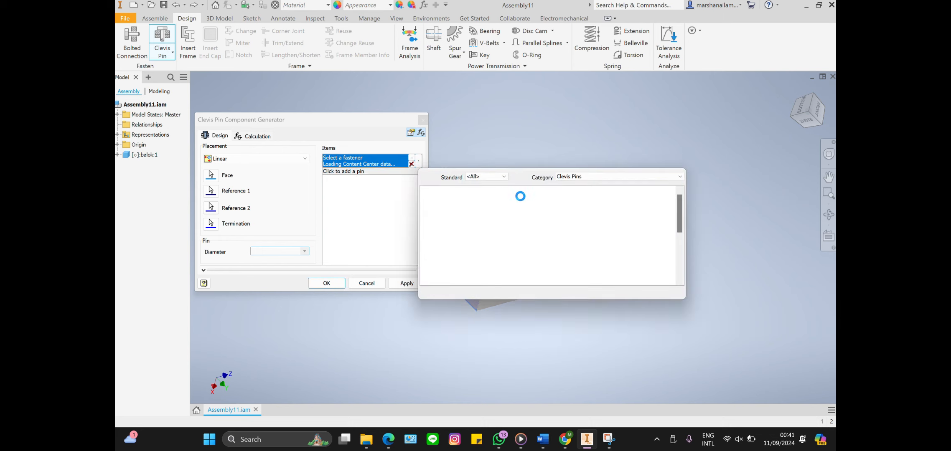
scroll(497, 240, "down", 5)
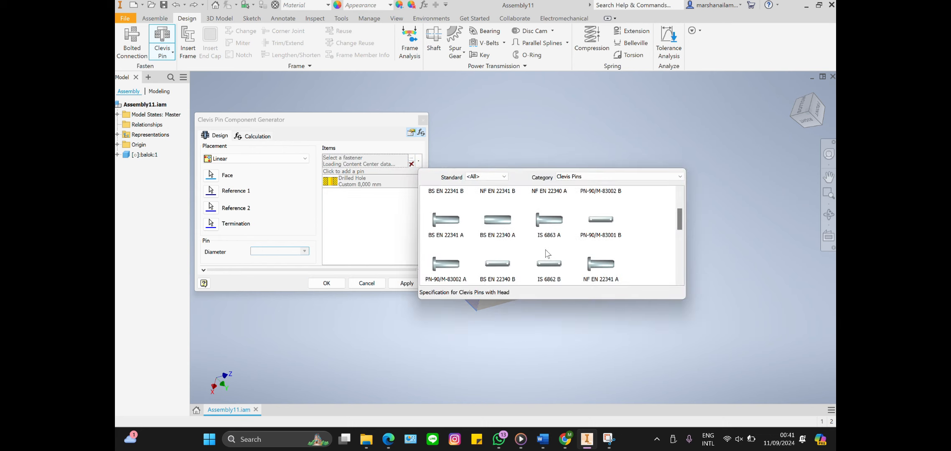
left_click(446, 244)
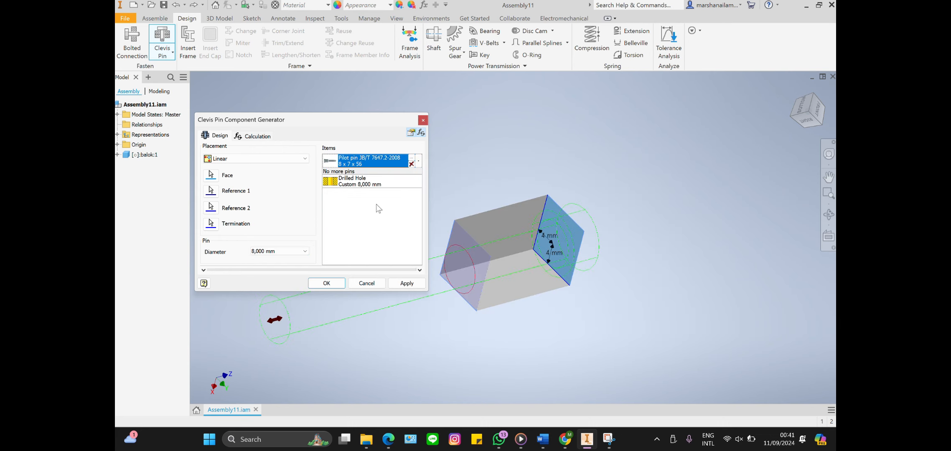
left_click(326, 283)
left_click(397, 274)
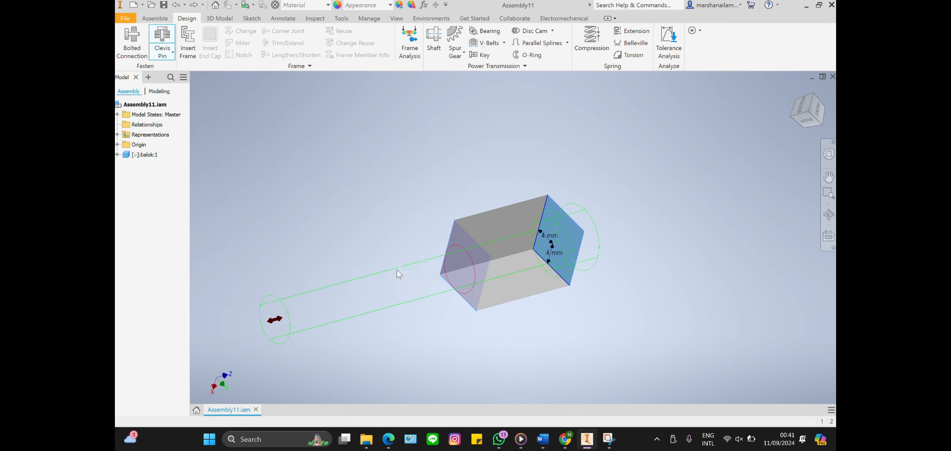
Step: Inspect the pin through the block and undo the clevis pin connection
mouse_move(812, 110)
left_mouse_down()
mouse_move(801, 95)
mouse_move(813, 114)
left_mouse_up()
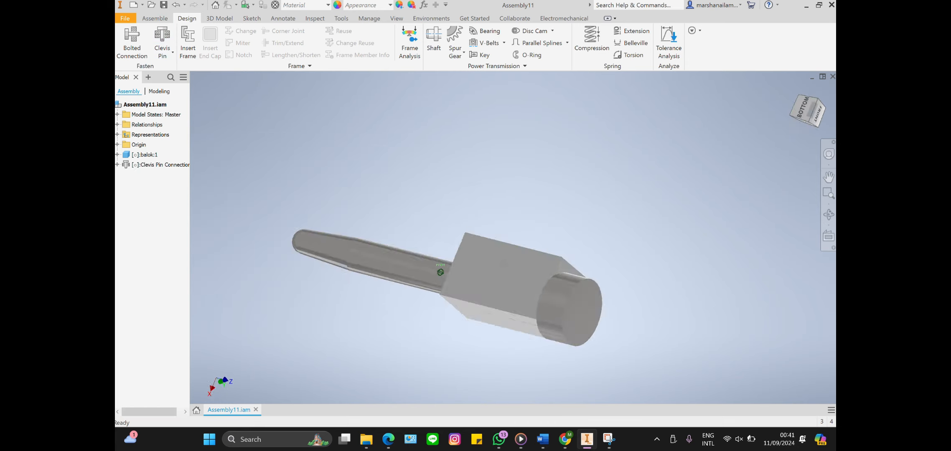
mouse_move(504, 263)
middle_mouse_down("shift")
mouse_move(468, 284)
mouse_move(453, 250)
middle_mouse_up("shift")
key("ctrl+z")
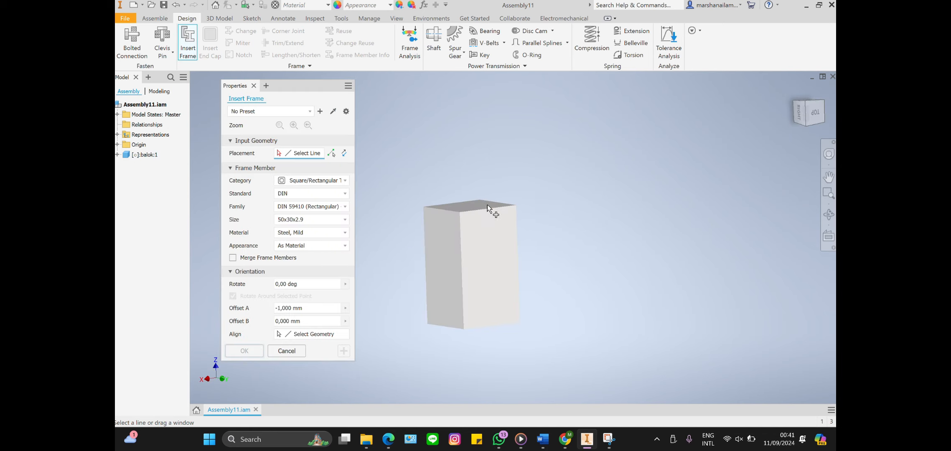
Step: Select three edges of the block's upper face as placement lines for DIN 59410 rectangular frame members sized 50x30x2.9
left_click(503, 207)
left_click(441, 208)
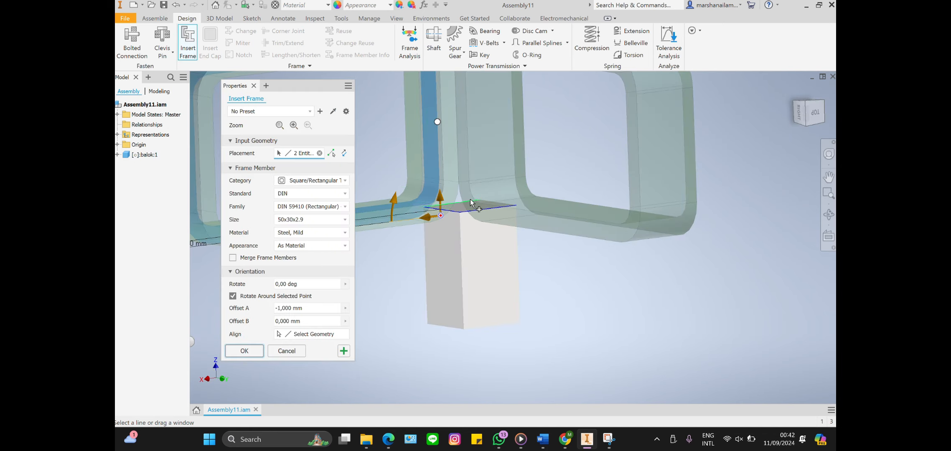
left_click_drag(816, 116, 785, 113)
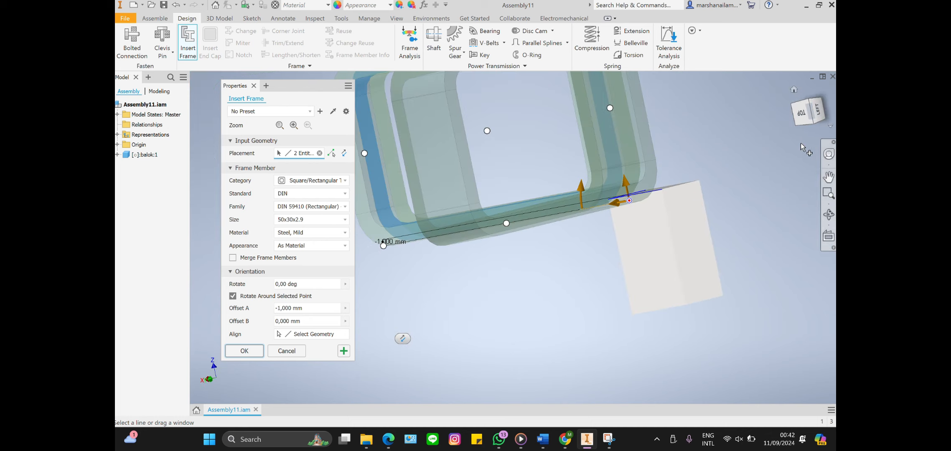
left_click(689, 183)
scroll(706, 162, "down", 5)
left_click(829, 176)
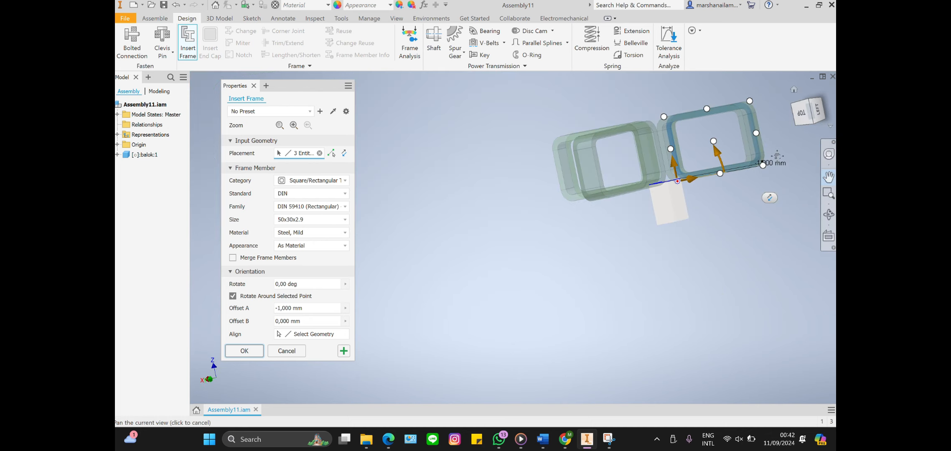
left_click_drag(717, 194, 643, 229)
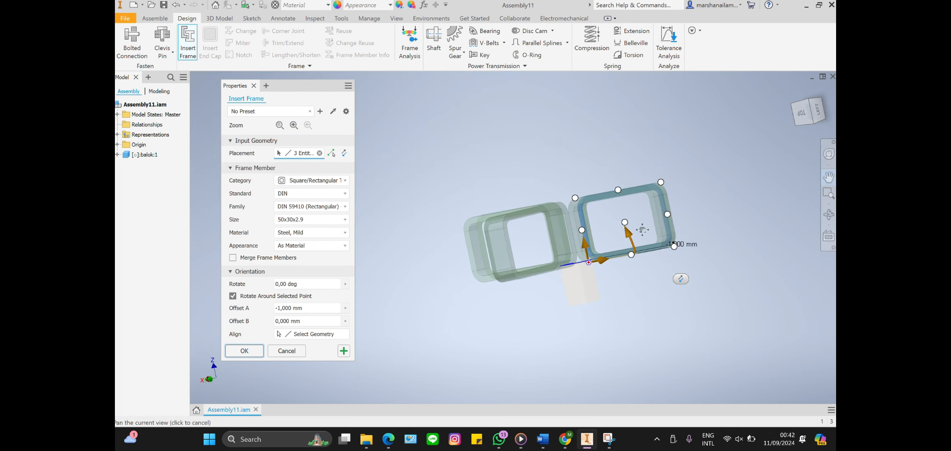
Step: Create the three frame members, accepting their default display and file names
left_click(345, 181)
left_click(252, 351)
left_click(246, 352)
left_click(284, 209)
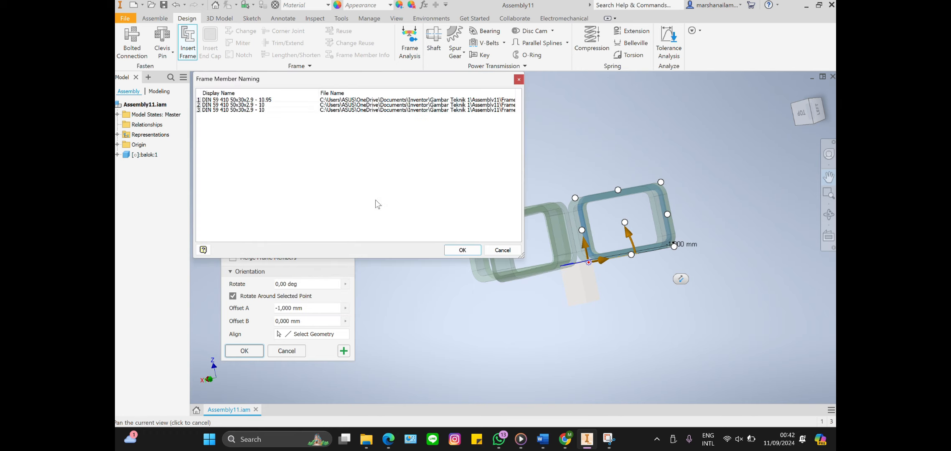
left_click(460, 251)
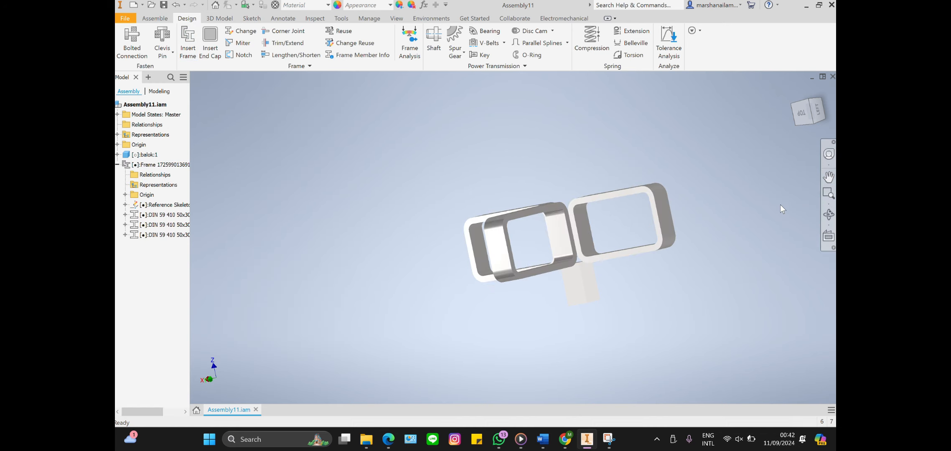
Step: Start an end cap on the open end face of the rectangular frame member farthest from the other two
left_click(829, 177)
mouse_move(613, 217)
left_mouse_down()
mouse_move(576, 248)
mouse_move(520, 164)
left_mouse_up()
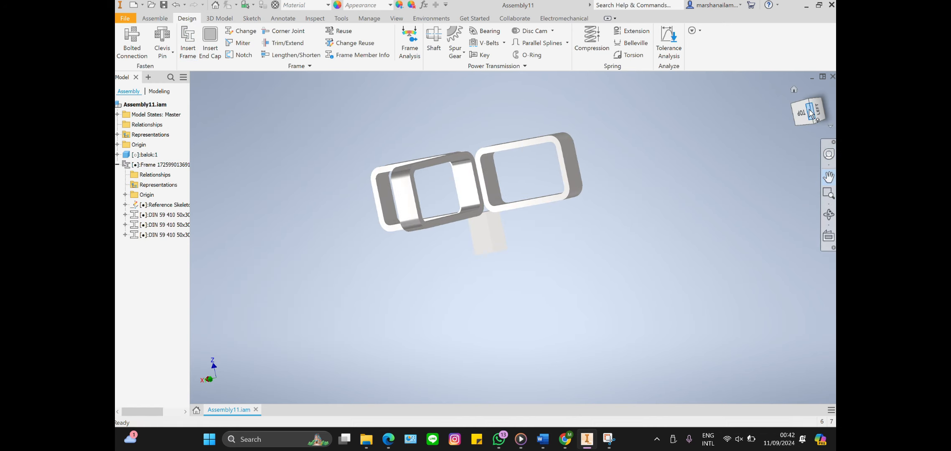
mouse_move(813, 110)
left_mouse_down()
mouse_move(815, 140)
mouse_move(800, 157)
mouse_move(786, 146)
left_mouse_up()
left_click(211, 43)
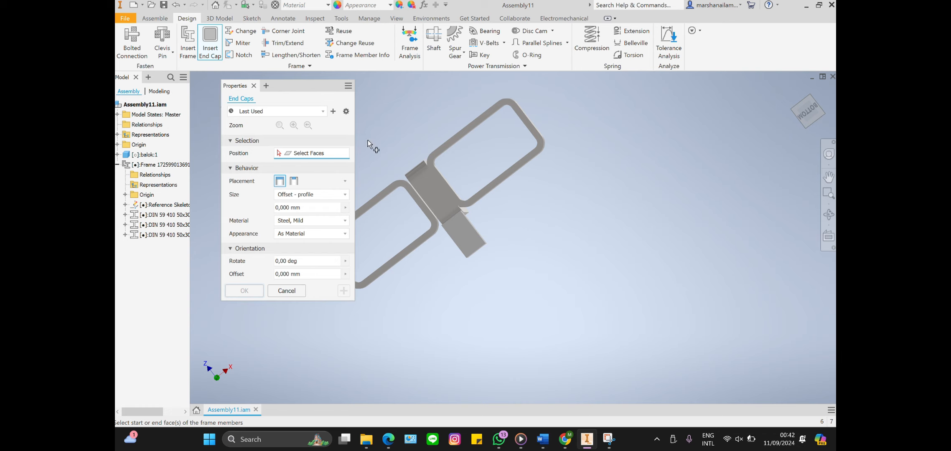
left_click(451, 143)
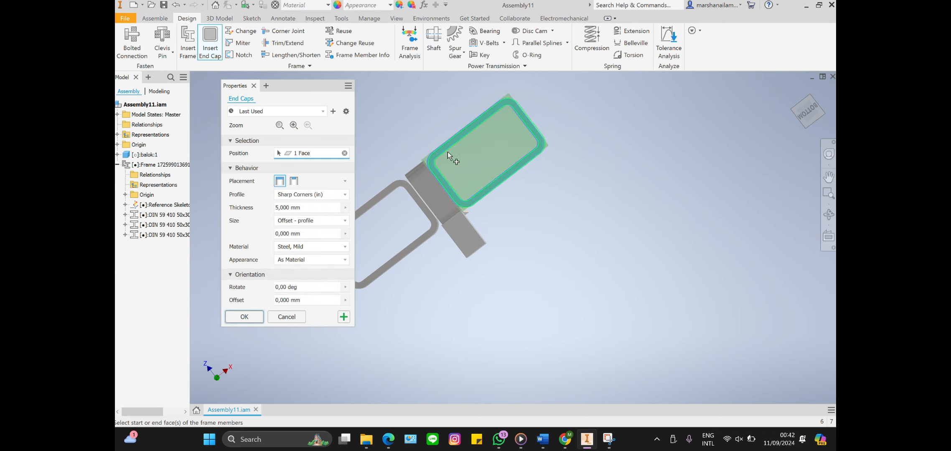
Step: Set the end cap's profile to Filleted Corners (mm) and create it, accepting the default display and file names
left_click(323, 194)
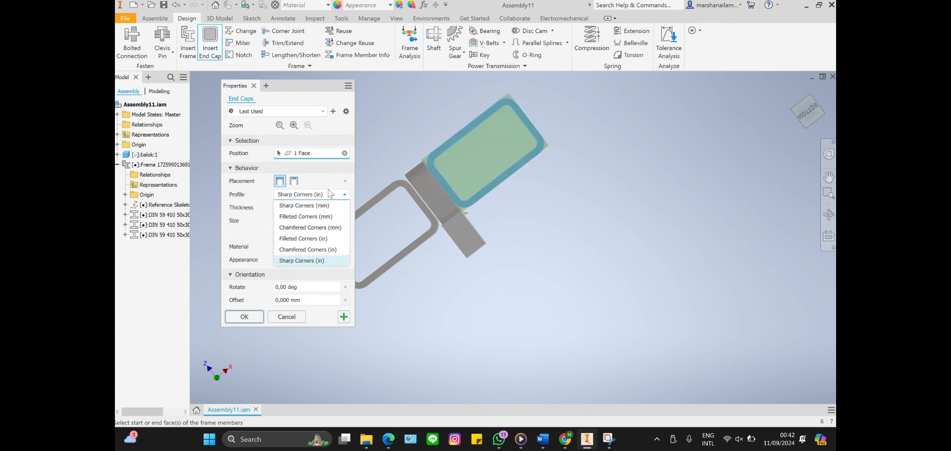
left_click(309, 216)
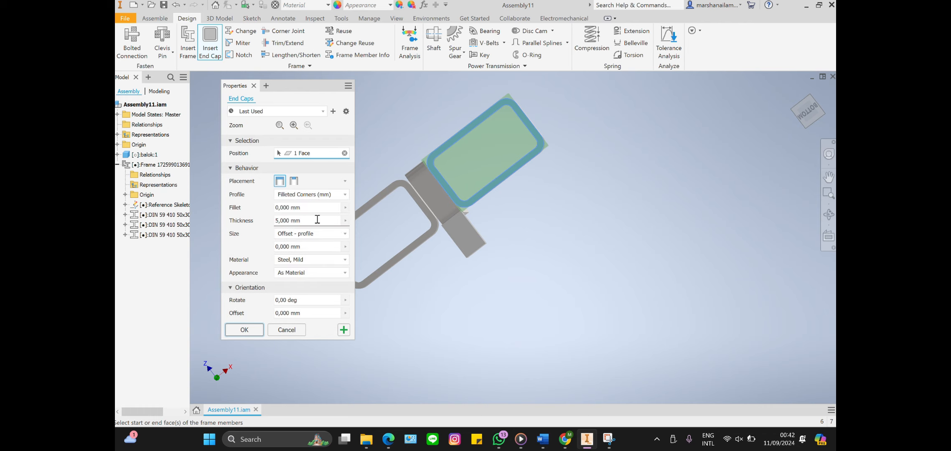
left_click(256, 330)
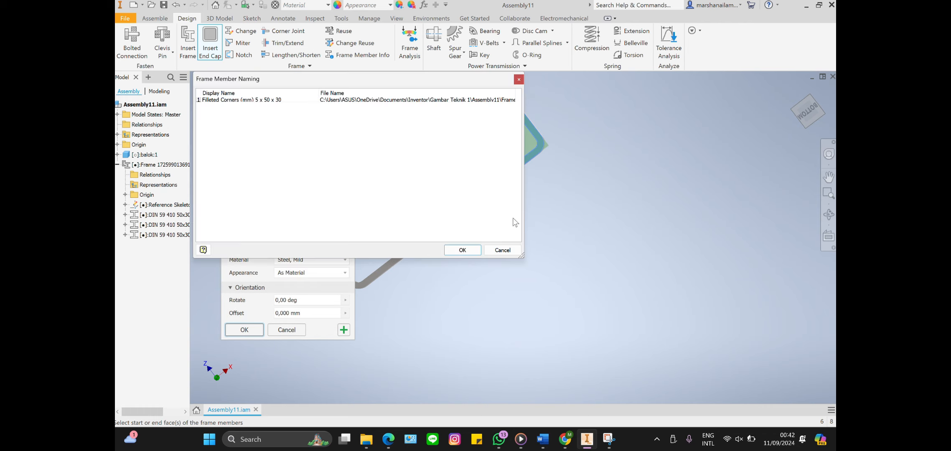
left_click(476, 252)
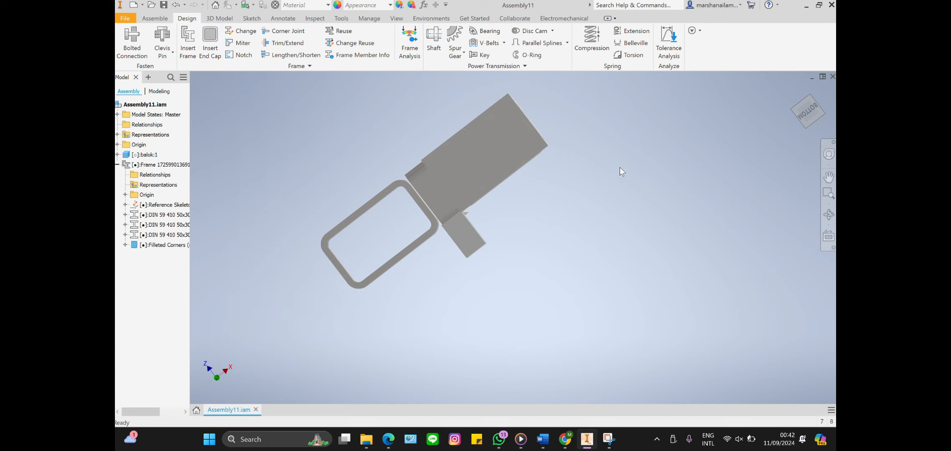
Step: Lengthen the DIN 59370 angle frame member beside the block at one end with a 10 mm offset
mouse_move(799, 117)
left_mouse_down()
mouse_move(789, 92)
mouse_move(737, 75)
mouse_move(668, 81)
left_mouse_up()
left_click(246, 32)
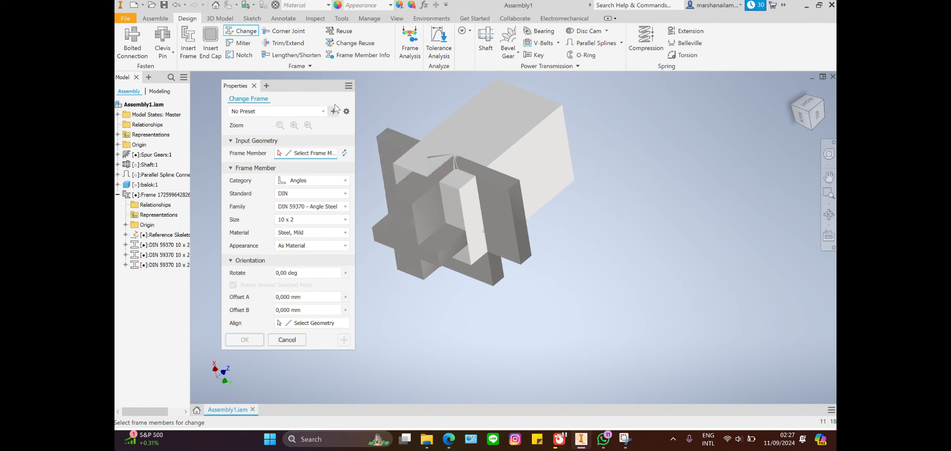
left_click(292, 55)
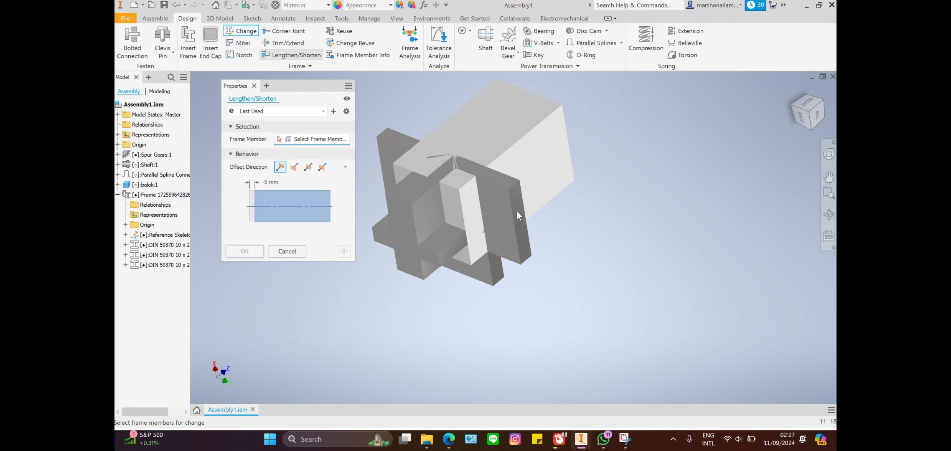
left_click(490, 167)
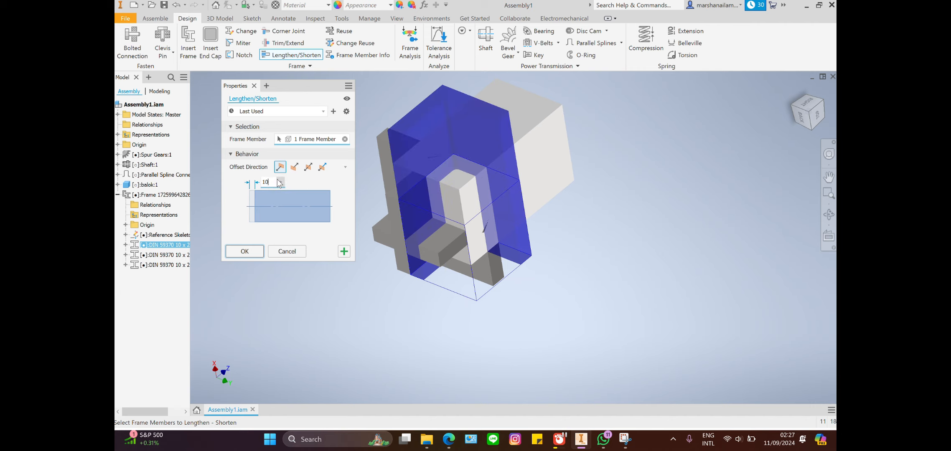
left_click(245, 251)
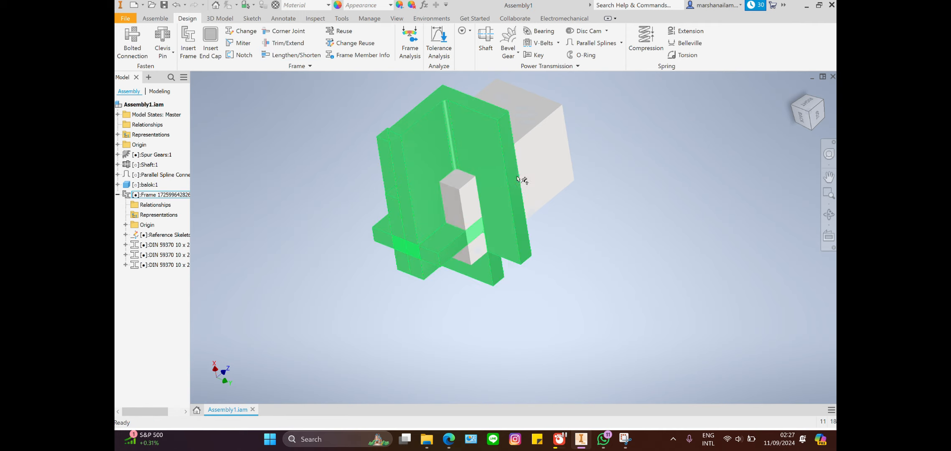
left_click_drag(809, 119, 799, 109)
left_click(292, 43)
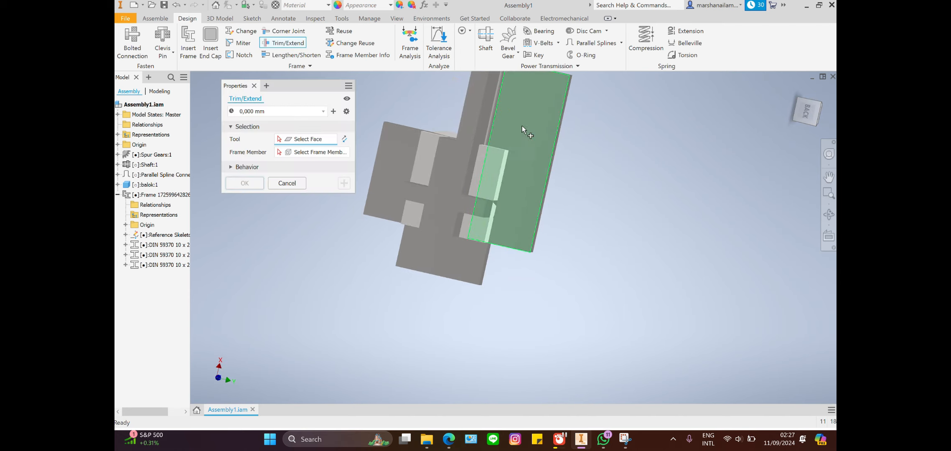
left_click(529, 94)
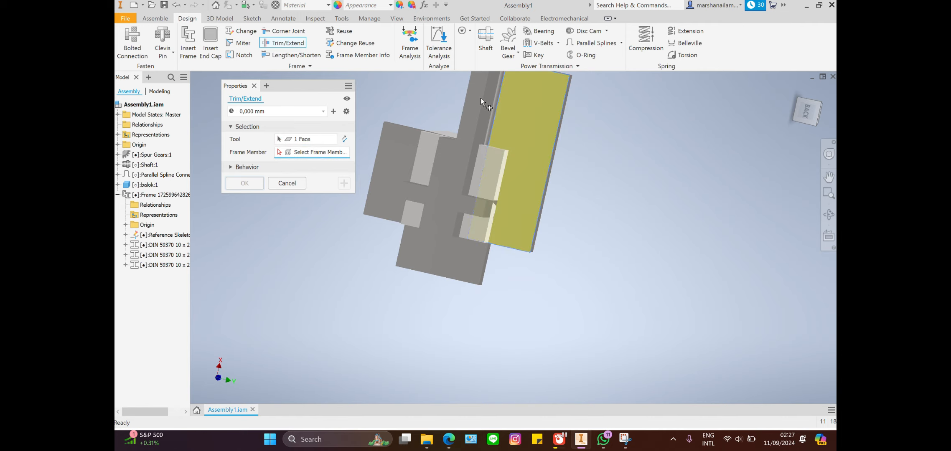
left_click(827, 156)
left_click_drag(522, 167, 485, 158)
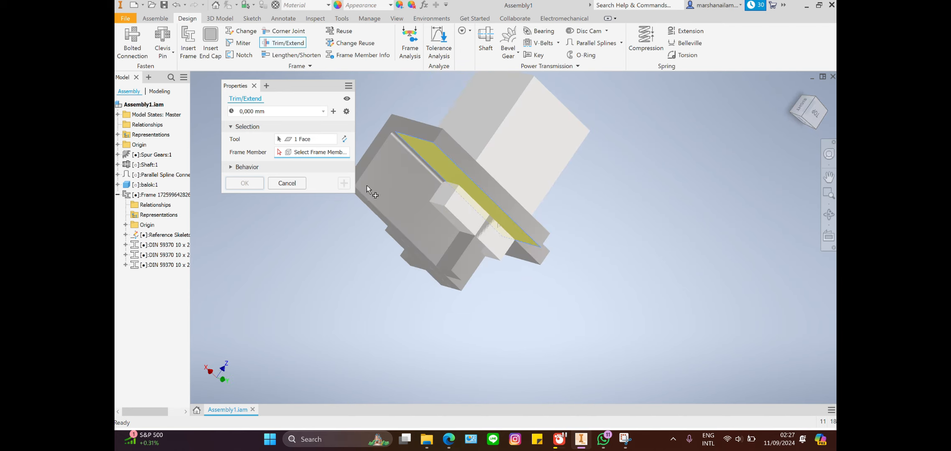
left_click(287, 183)
Step: Trim/extend another DIN 59370 angle member, using the L-shaped end face of the neighbouring member as the tool face
left_click(285, 42)
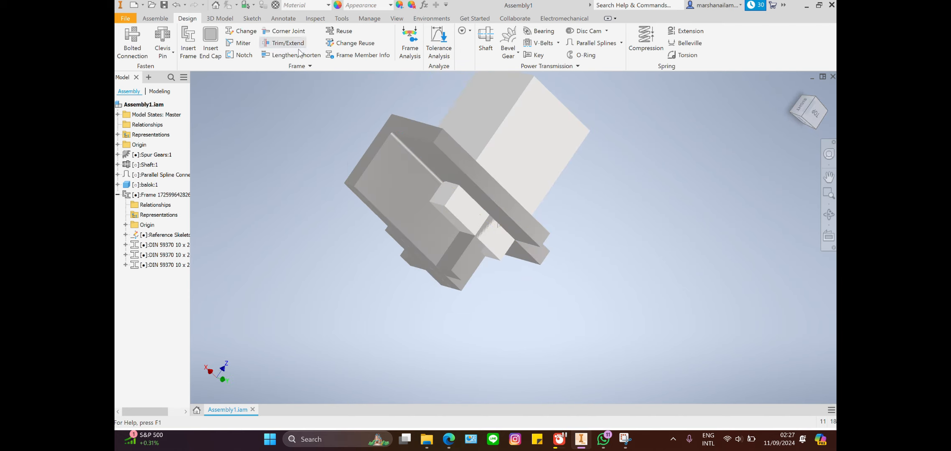
left_click(395, 123)
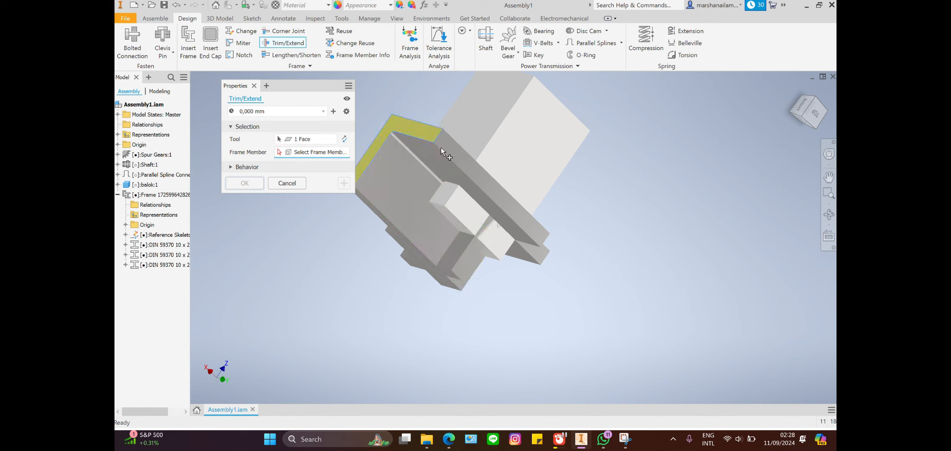
left_click(377, 215)
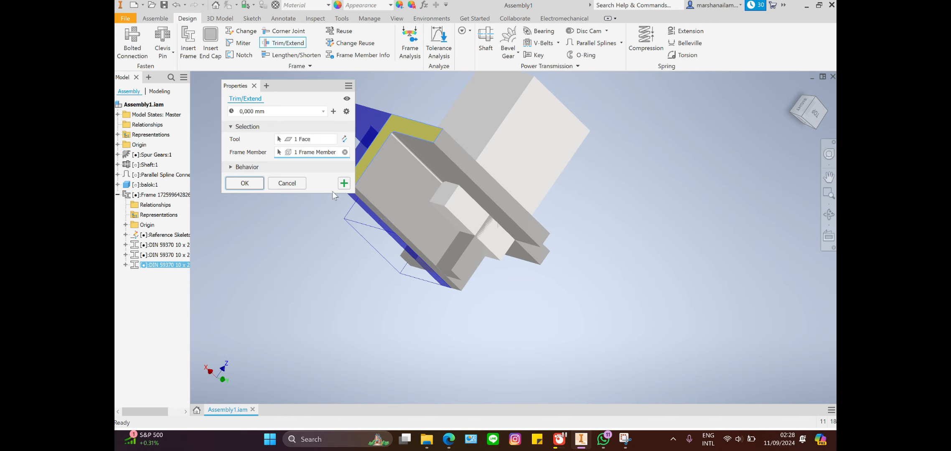
left_click(252, 184)
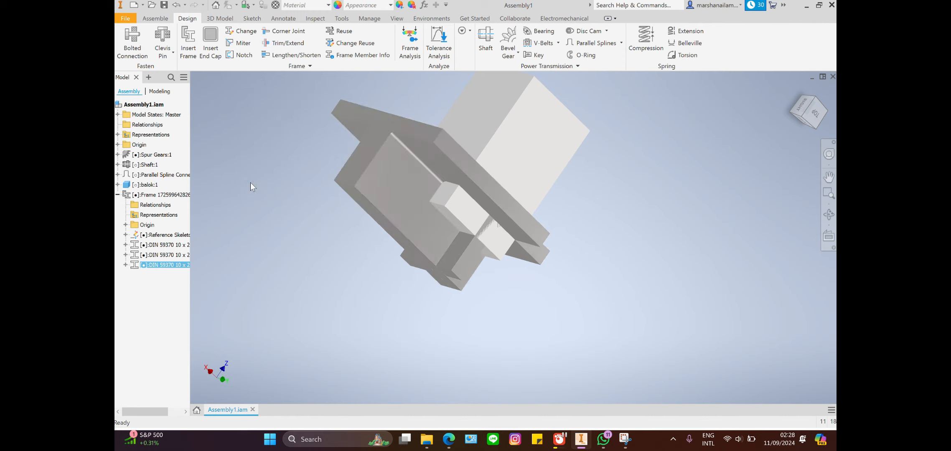
left_click(452, 205)
Step: Reposition the shaft and place an angular contact ball bearing on its slim splined-side end, picking the cylindrical face and start plane
left_click(311, 212)
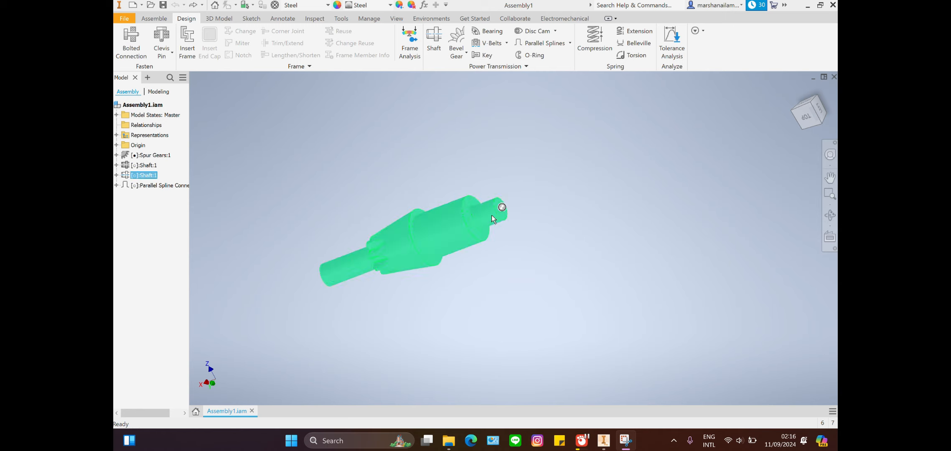
left_click_drag(491, 216, 495, 212)
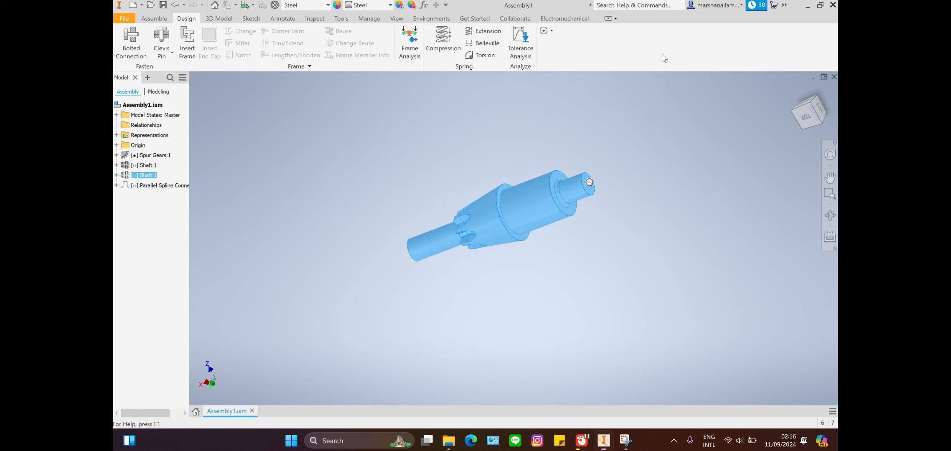
left_click(626, 30)
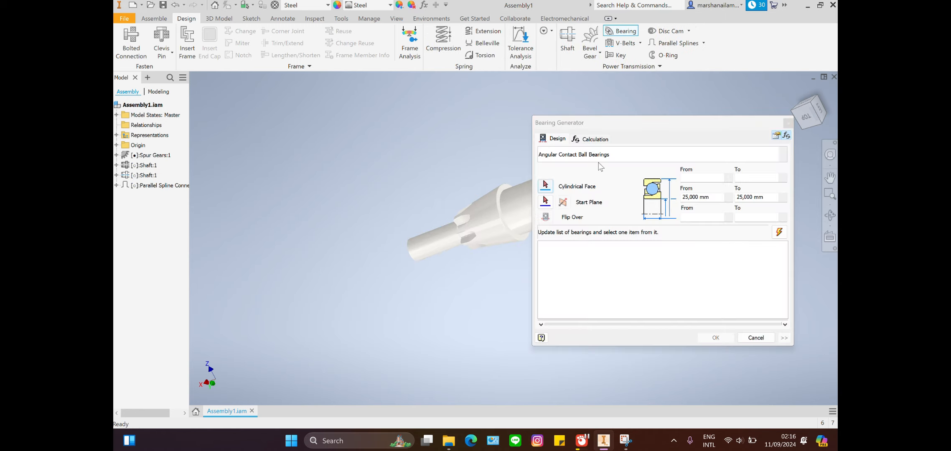
left_click(546, 185)
left_click(443, 234)
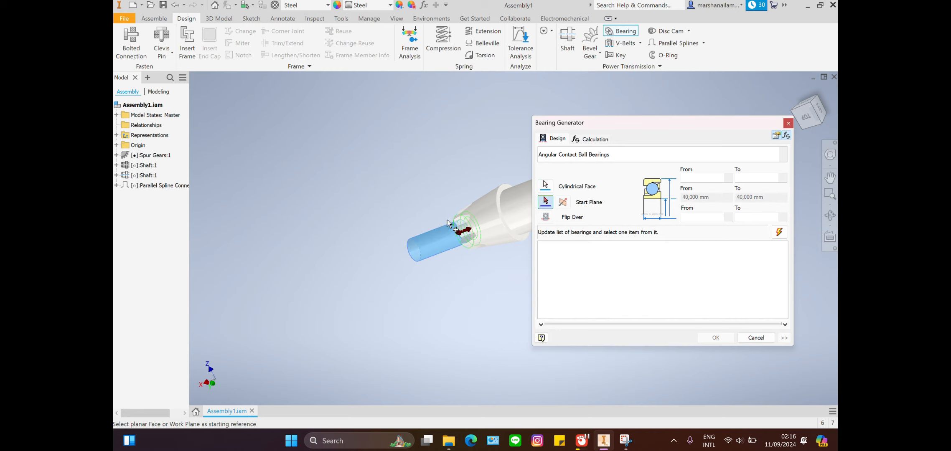
left_click(463, 224)
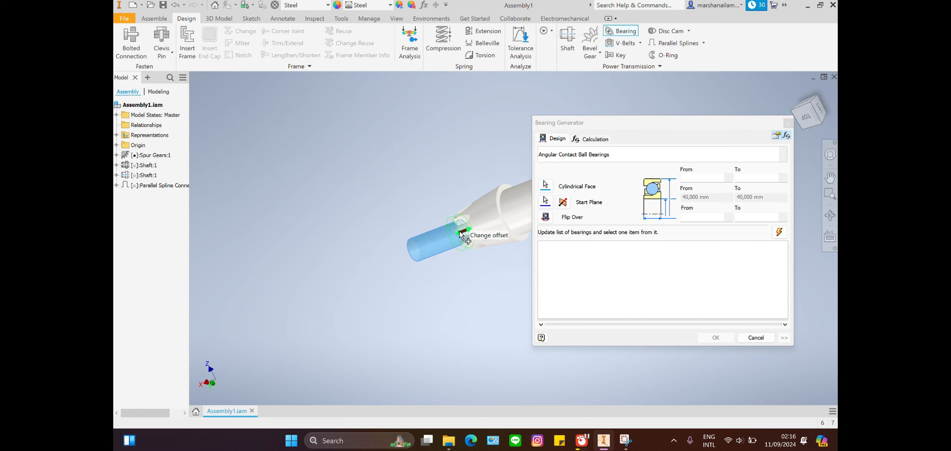
Step: Update the bearing list, choose BS 292: Part 1 (II) - Metric 7308, and create the bearing with its default file name
left_click(778, 233)
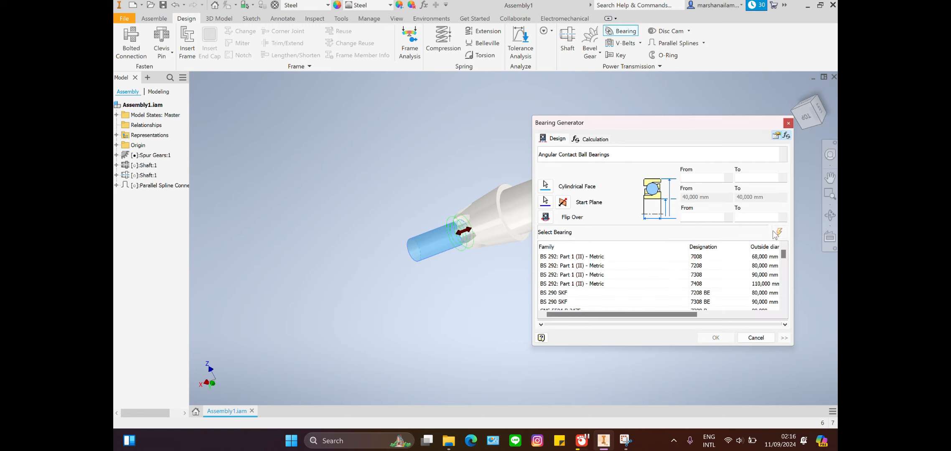
left_click(613, 275)
left_click(714, 338)
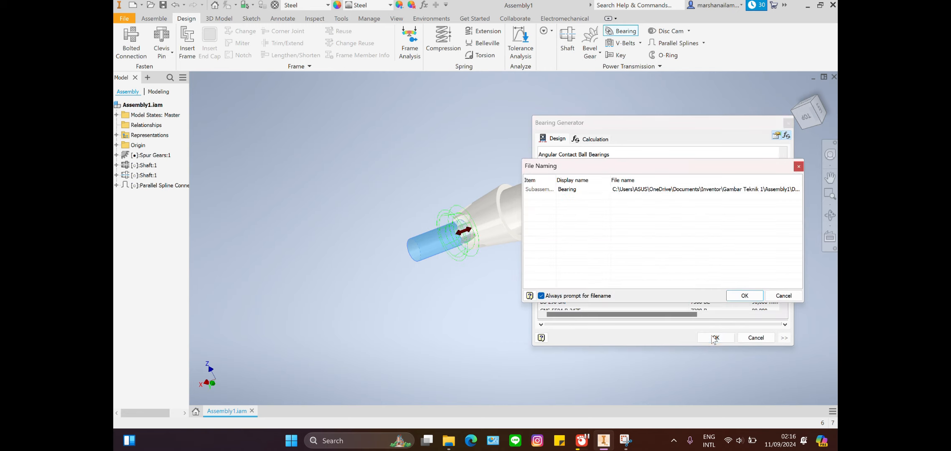
left_click(732, 298)
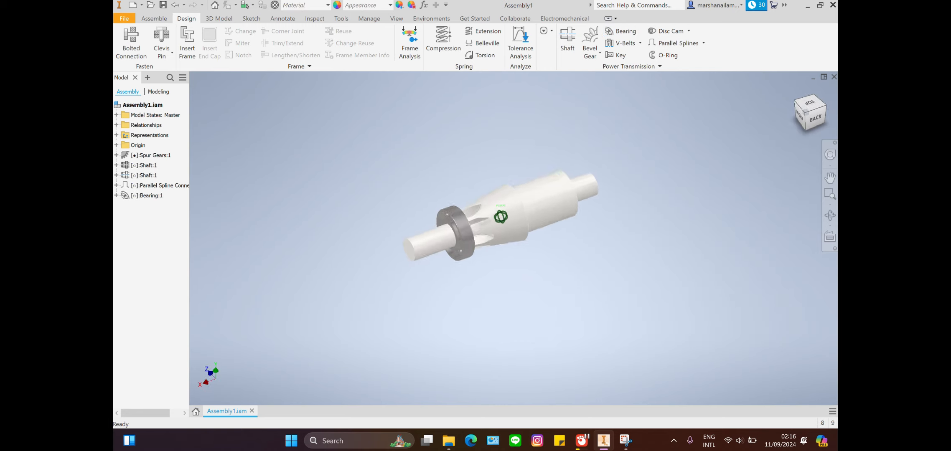
Step: Start a parallel key connection on the shaft's thickest cylindrical section, picking the cylinder and its end face as shaft groove references
middle_click_drag(501, 217, 347, 129, "shift")
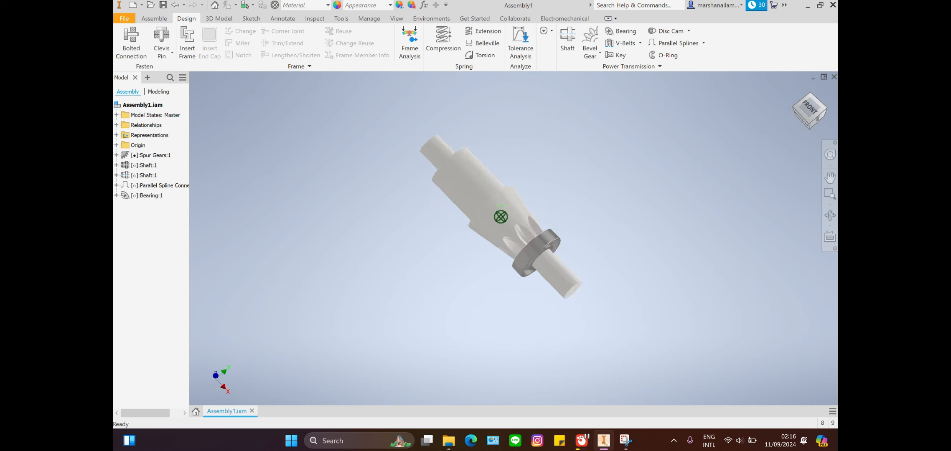
left_click_drag(821, 108, 796, 119)
left_click(616, 55)
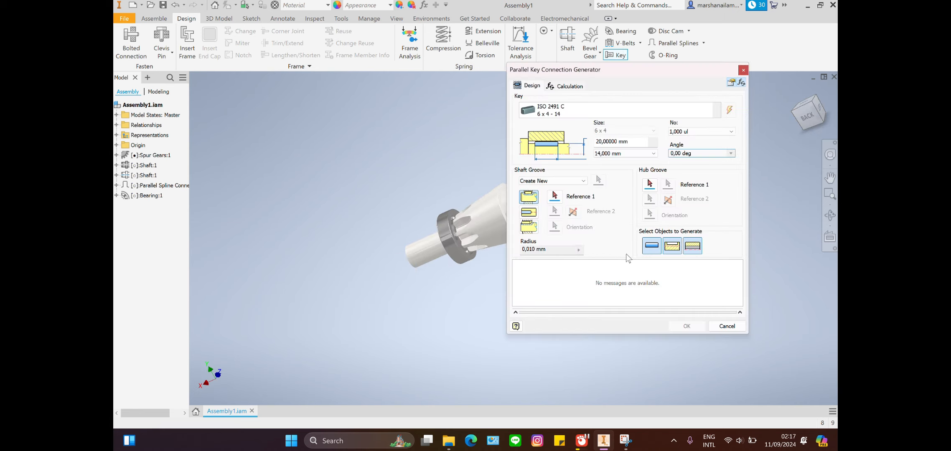
left_click_drag(629, 69, 716, 77)
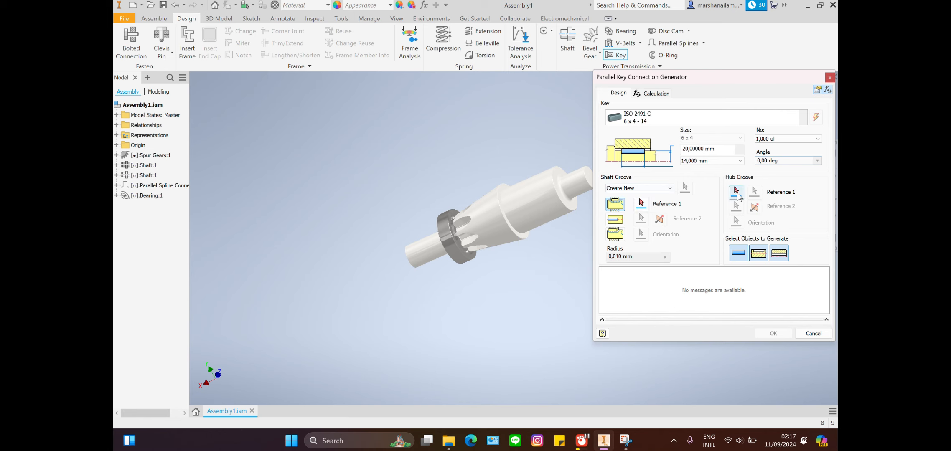
left_click(523, 201)
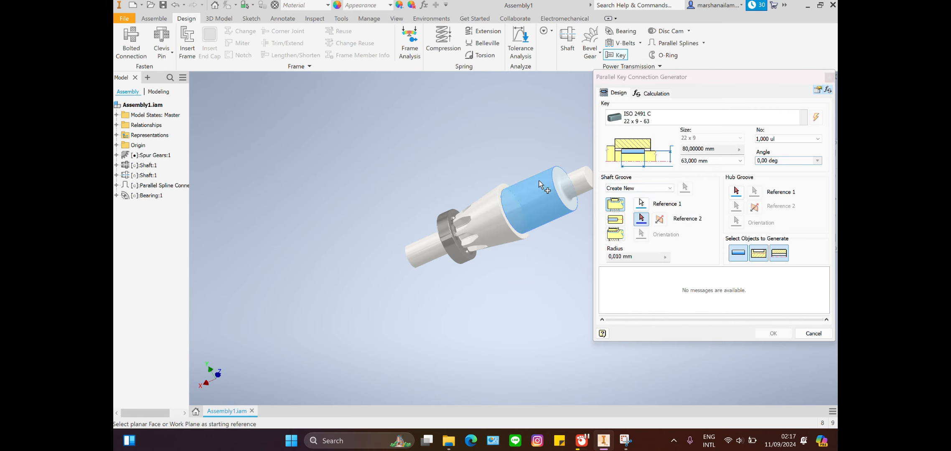
left_click(543, 229)
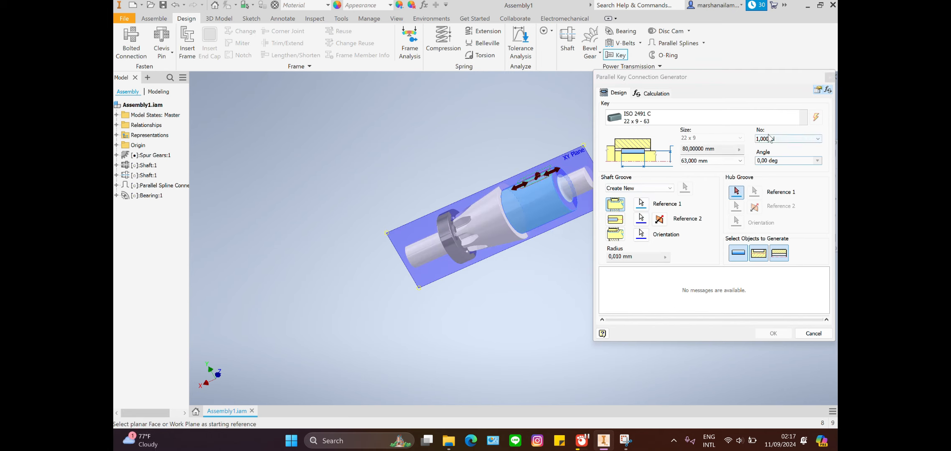
Step: Change the key standard to NF E 22-177 C, exclude the hub groove, and create the connection with default file names
left_click(814, 119)
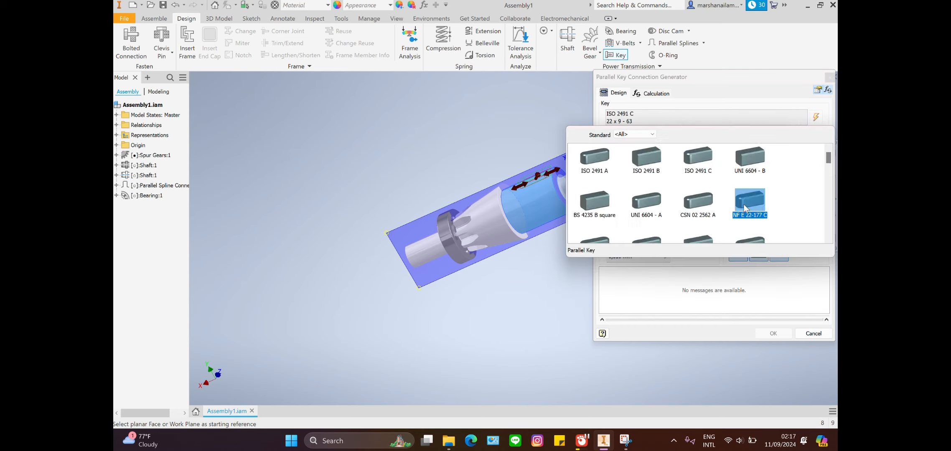
left_click(743, 203)
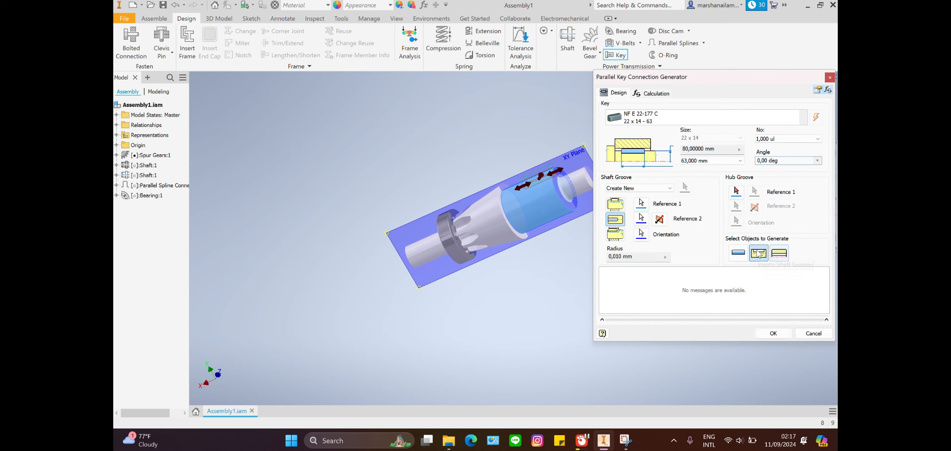
left_click(774, 334)
left_click(774, 274)
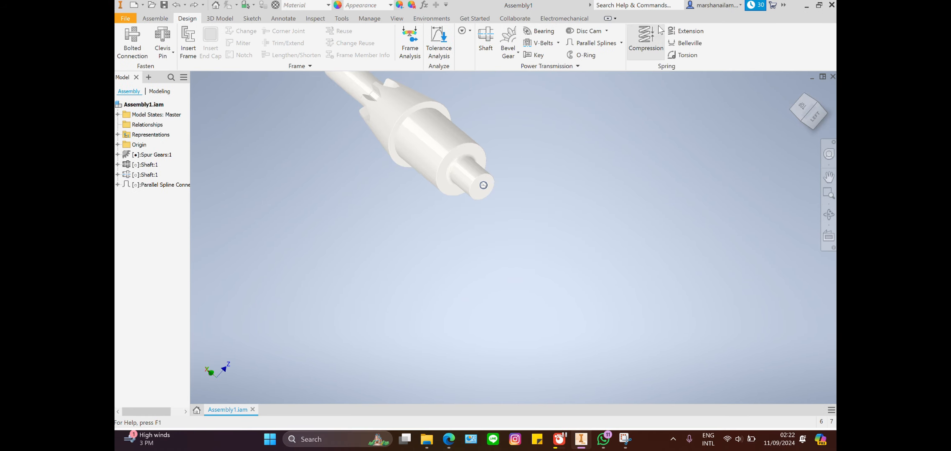
Step: Create a compression spring with the default design values and file name, and place it in open space beside the shaft's slim end
left_click(646, 39)
left_click(552, 326)
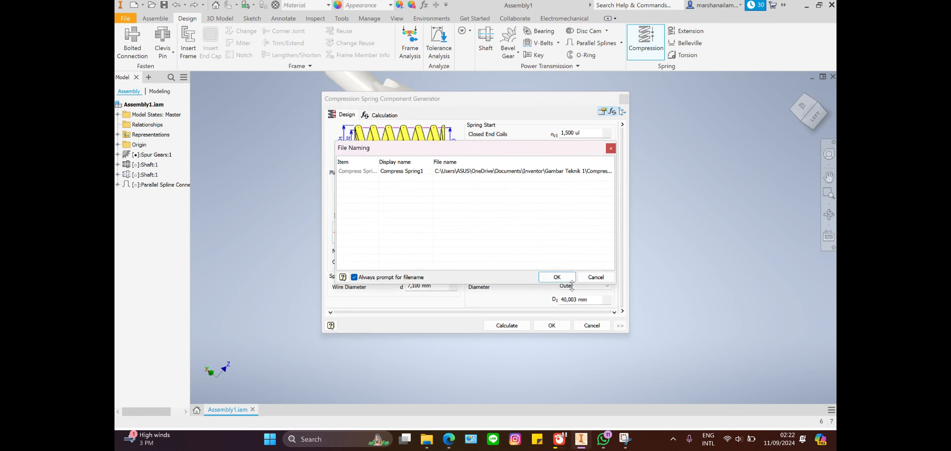
left_click(556, 274)
left_click(590, 172)
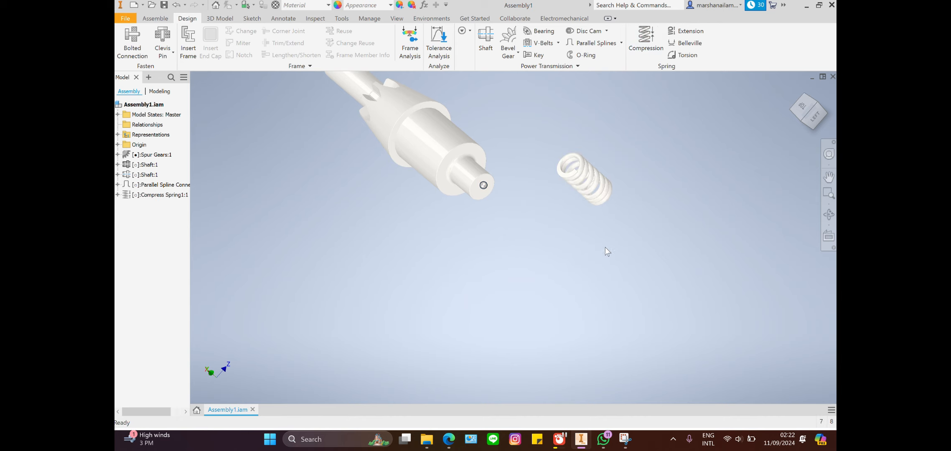
Step: Create an extension spring with the default design values and file name, and place it next to the compression spring
left_click(676, 32)
left_click(554, 318)
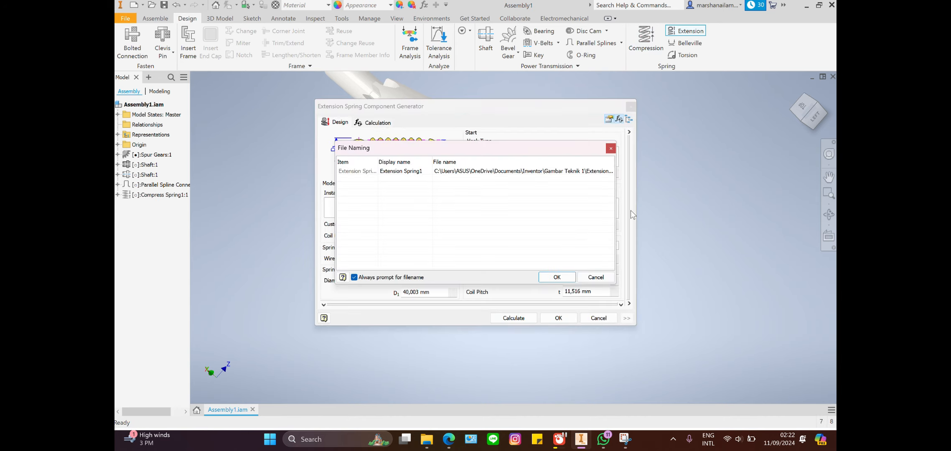
left_click(560, 278)
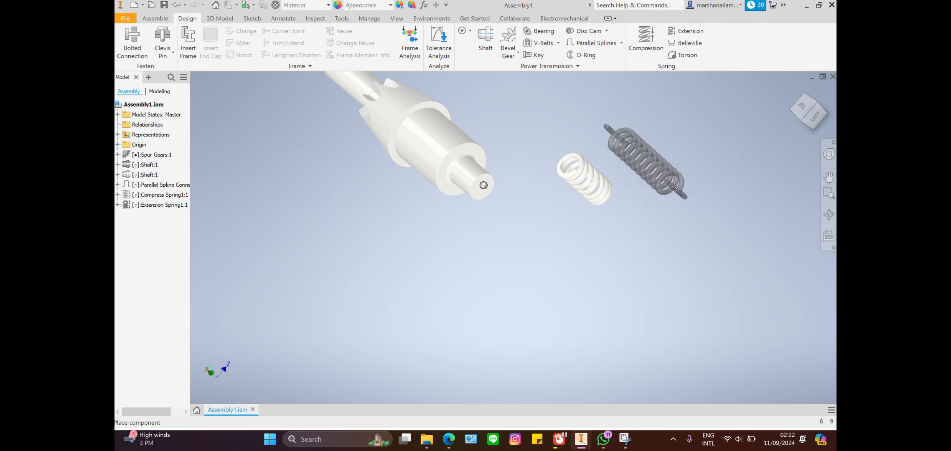
left_click(646, 161)
Step: Create a CSN Belleville spring sized 125 x 45 x 4.5 x 8.5 mm with its default file name, and place it below the compression spring
left_click(677, 43)
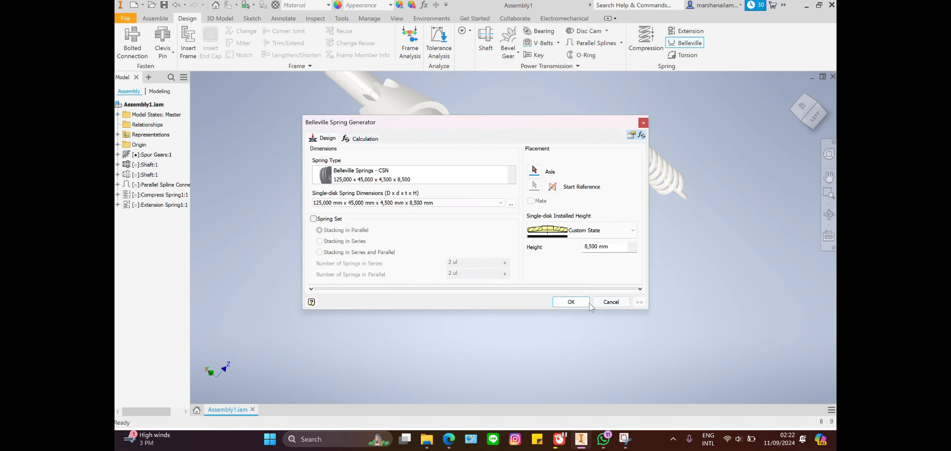
left_click(571, 302)
left_click(568, 279)
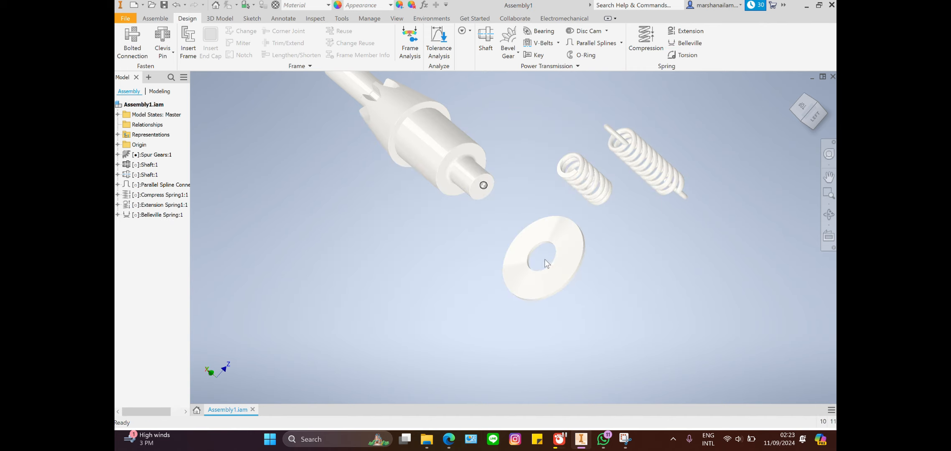
Step: Create a torsion spring with the default design values and file name, and place it beside the Belleville spring
left_click(682, 55)
left_click(573, 320)
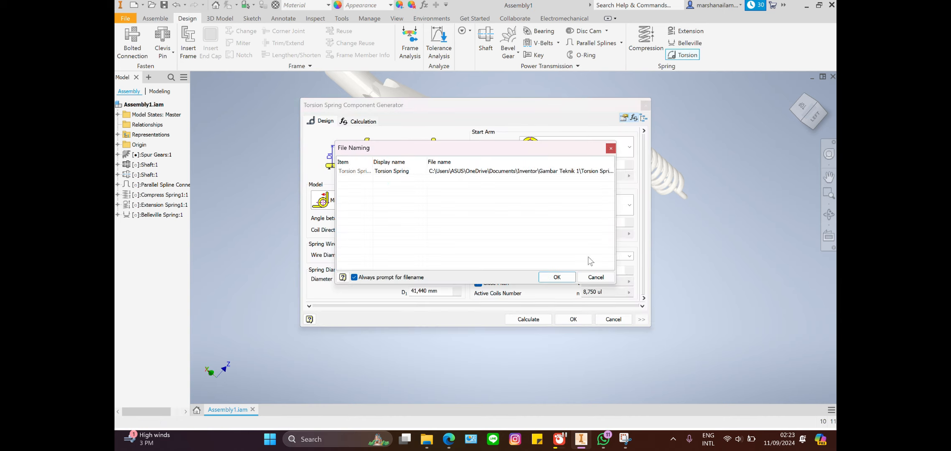
left_click(559, 279)
left_click(654, 258)
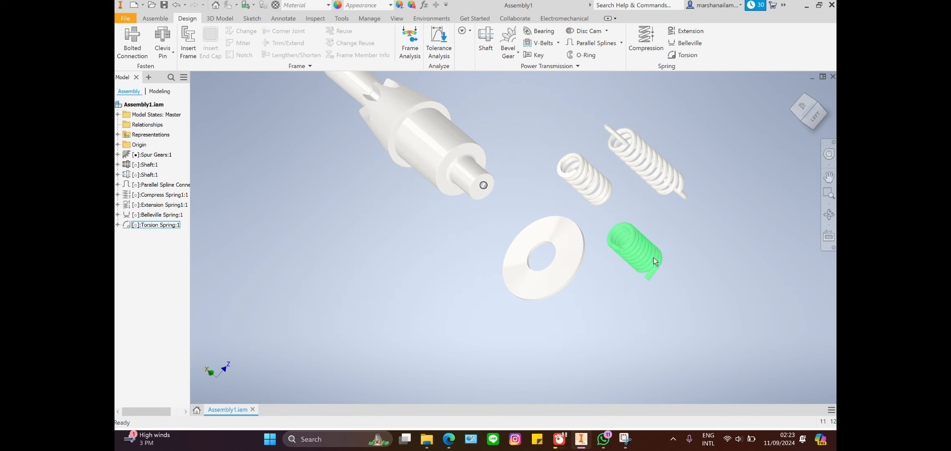
Step: Free-rotate the extension spring so its full length lies diagonally when the assembly is seen from the top
mouse_move(811, 113)
left_mouse_down()
mouse_move(790, 94)
mouse_move(810, 111)
left_mouse_up()
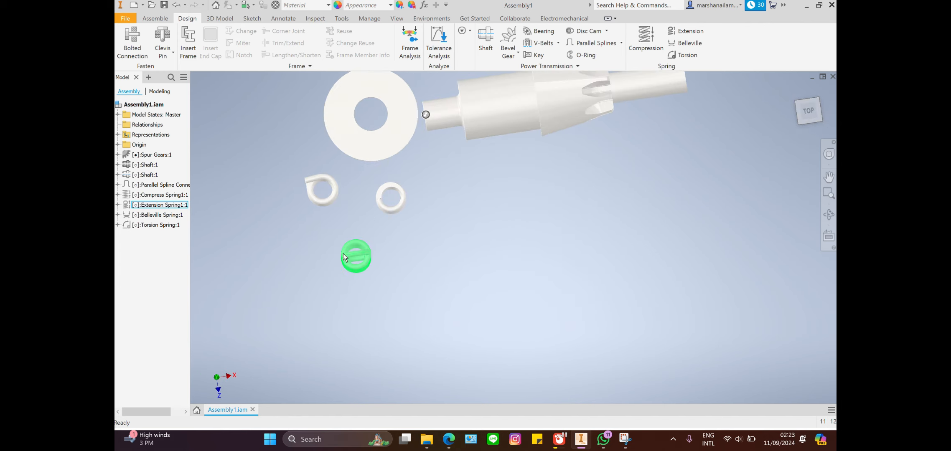
right_click(354, 261)
left_click(343, 282)
left_click_drag(365, 238, 336, 201)
right_click(346, 130)
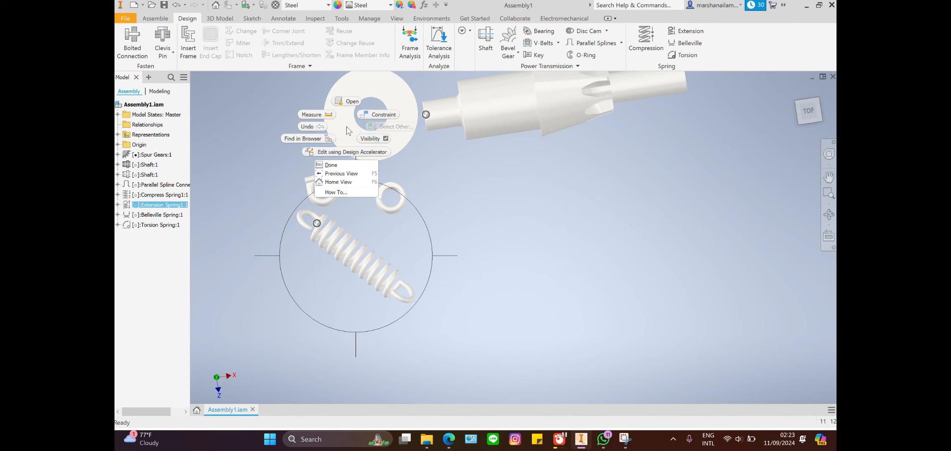
left_click(448, 165)
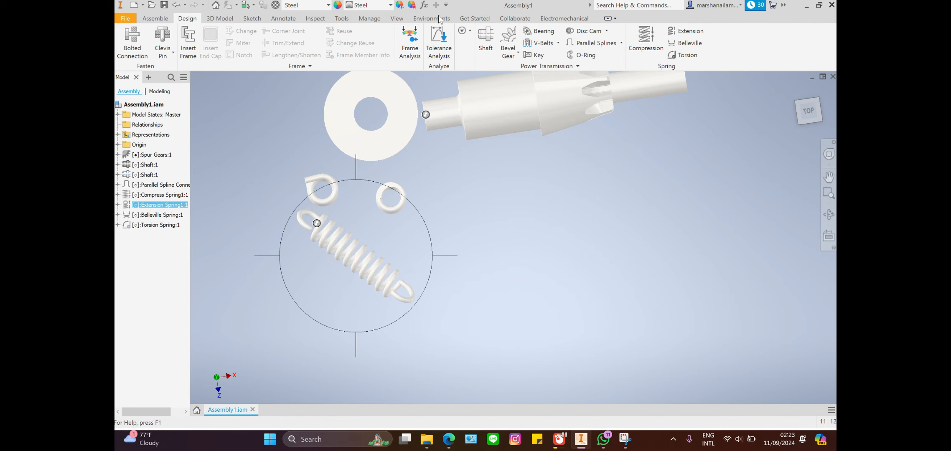